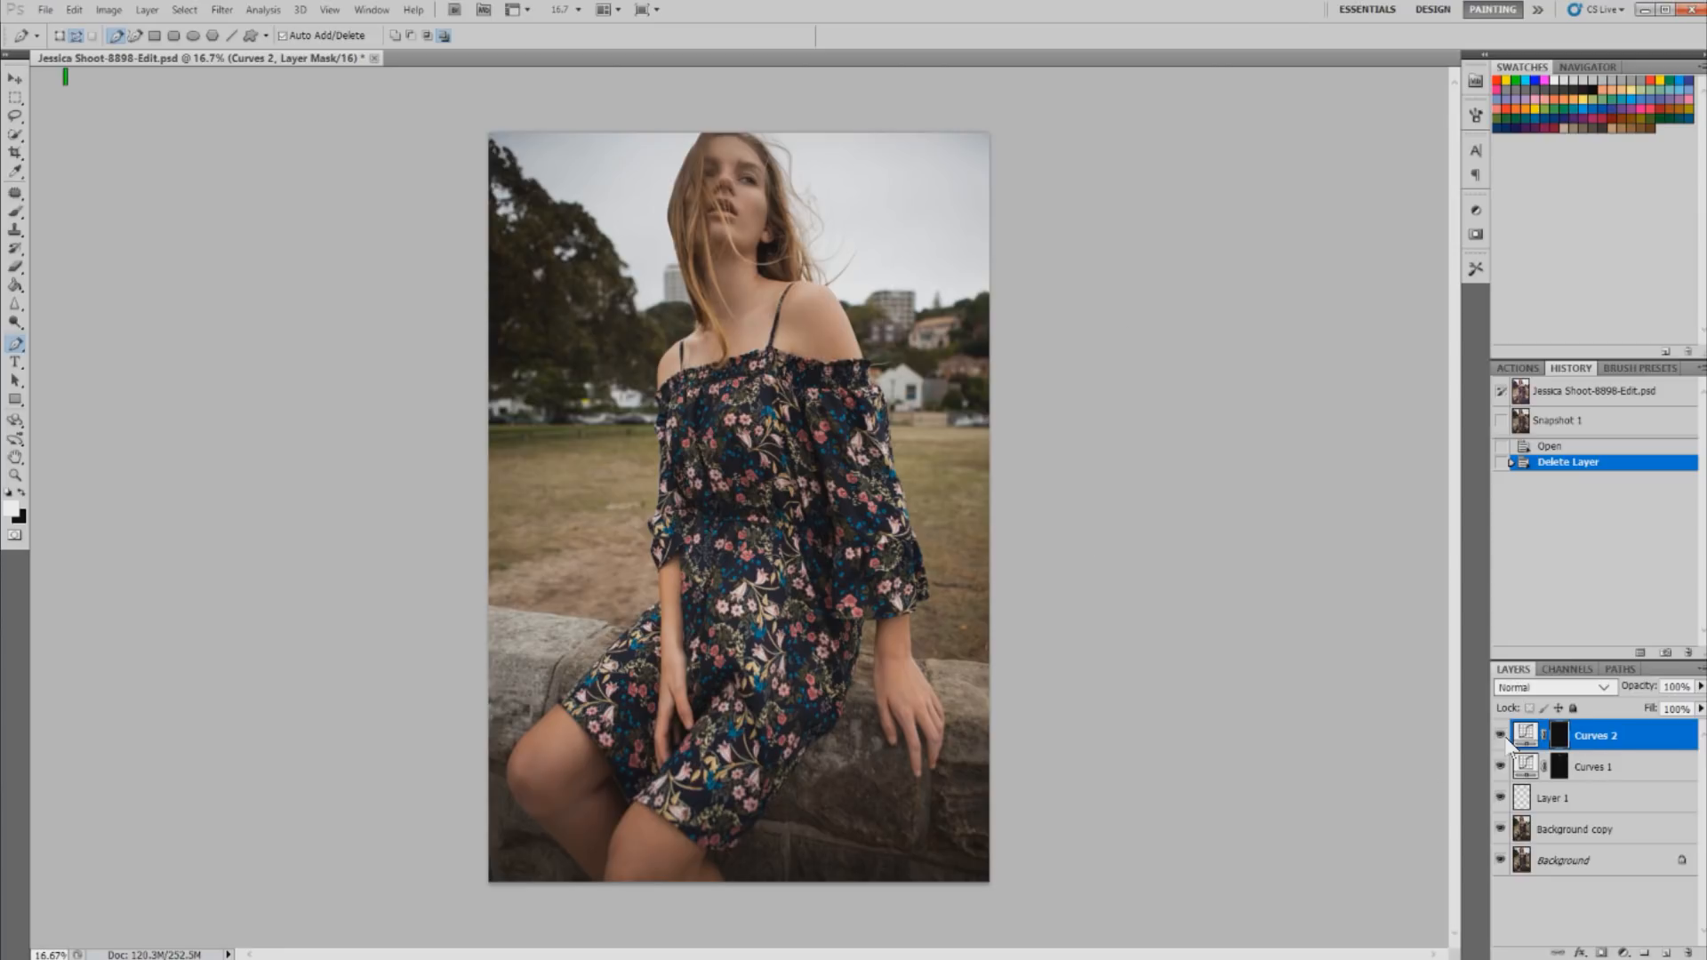
left_click(1501, 736)
left_click(1501, 736)
left_click(1499, 770)
- Add a solid color fill layer with the hex color 0b1845 above the Curves 2 layer
left_click(1624, 952)
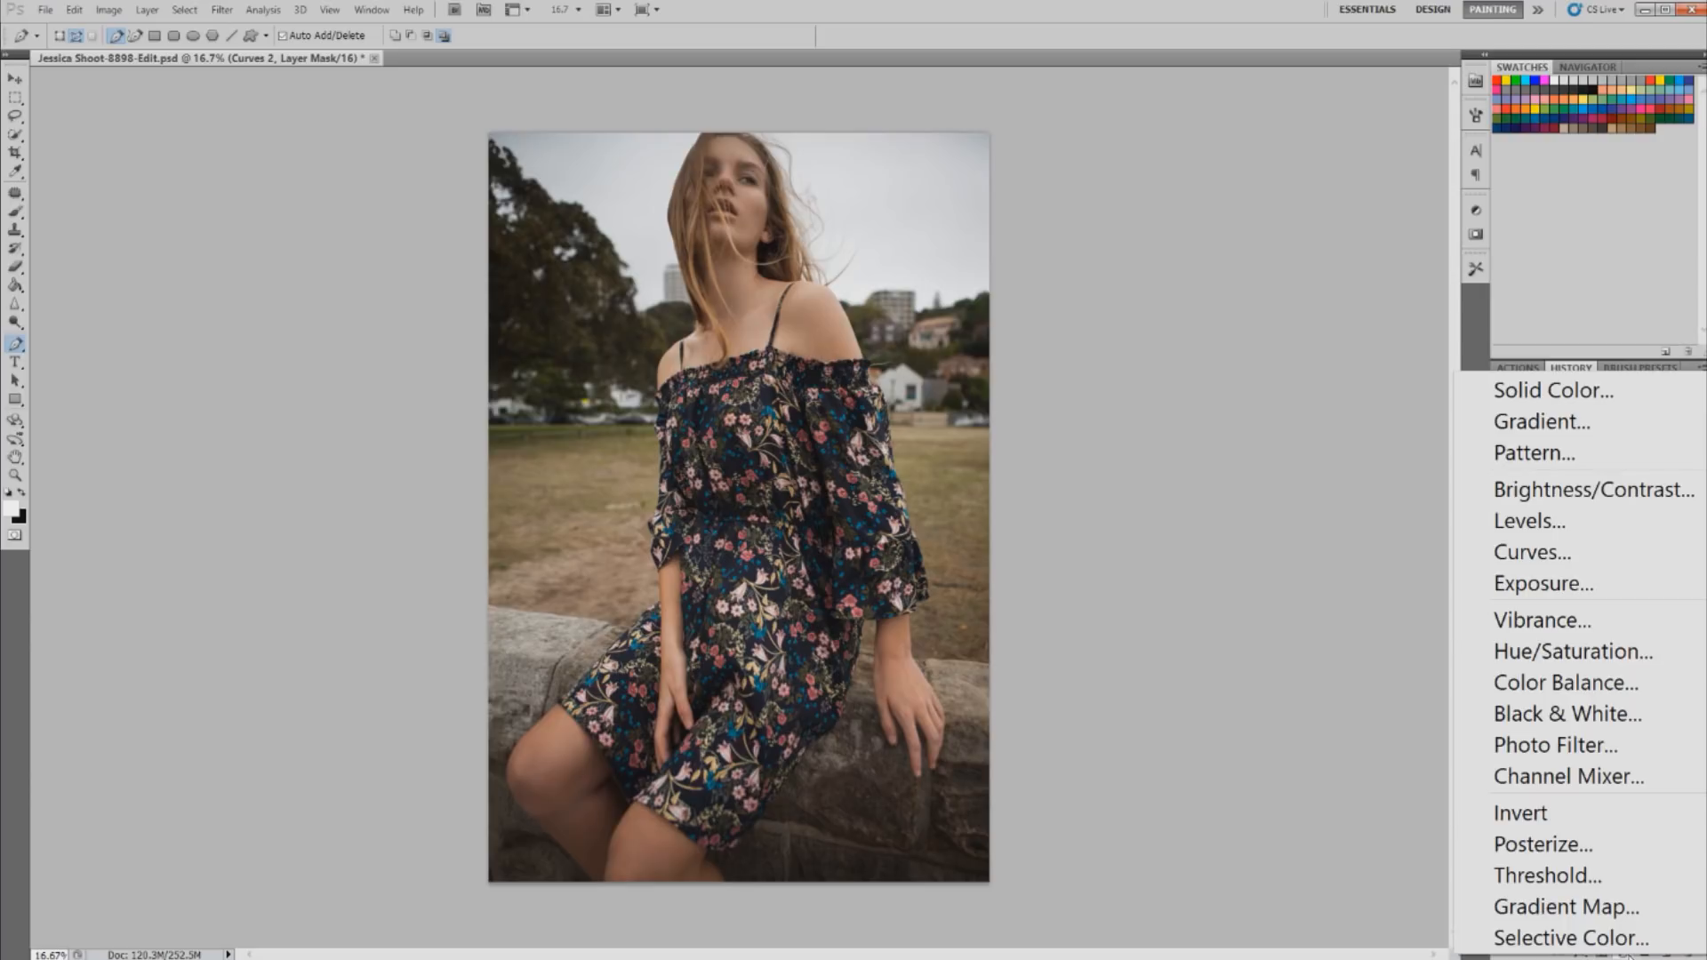
left_click(1507, 392)
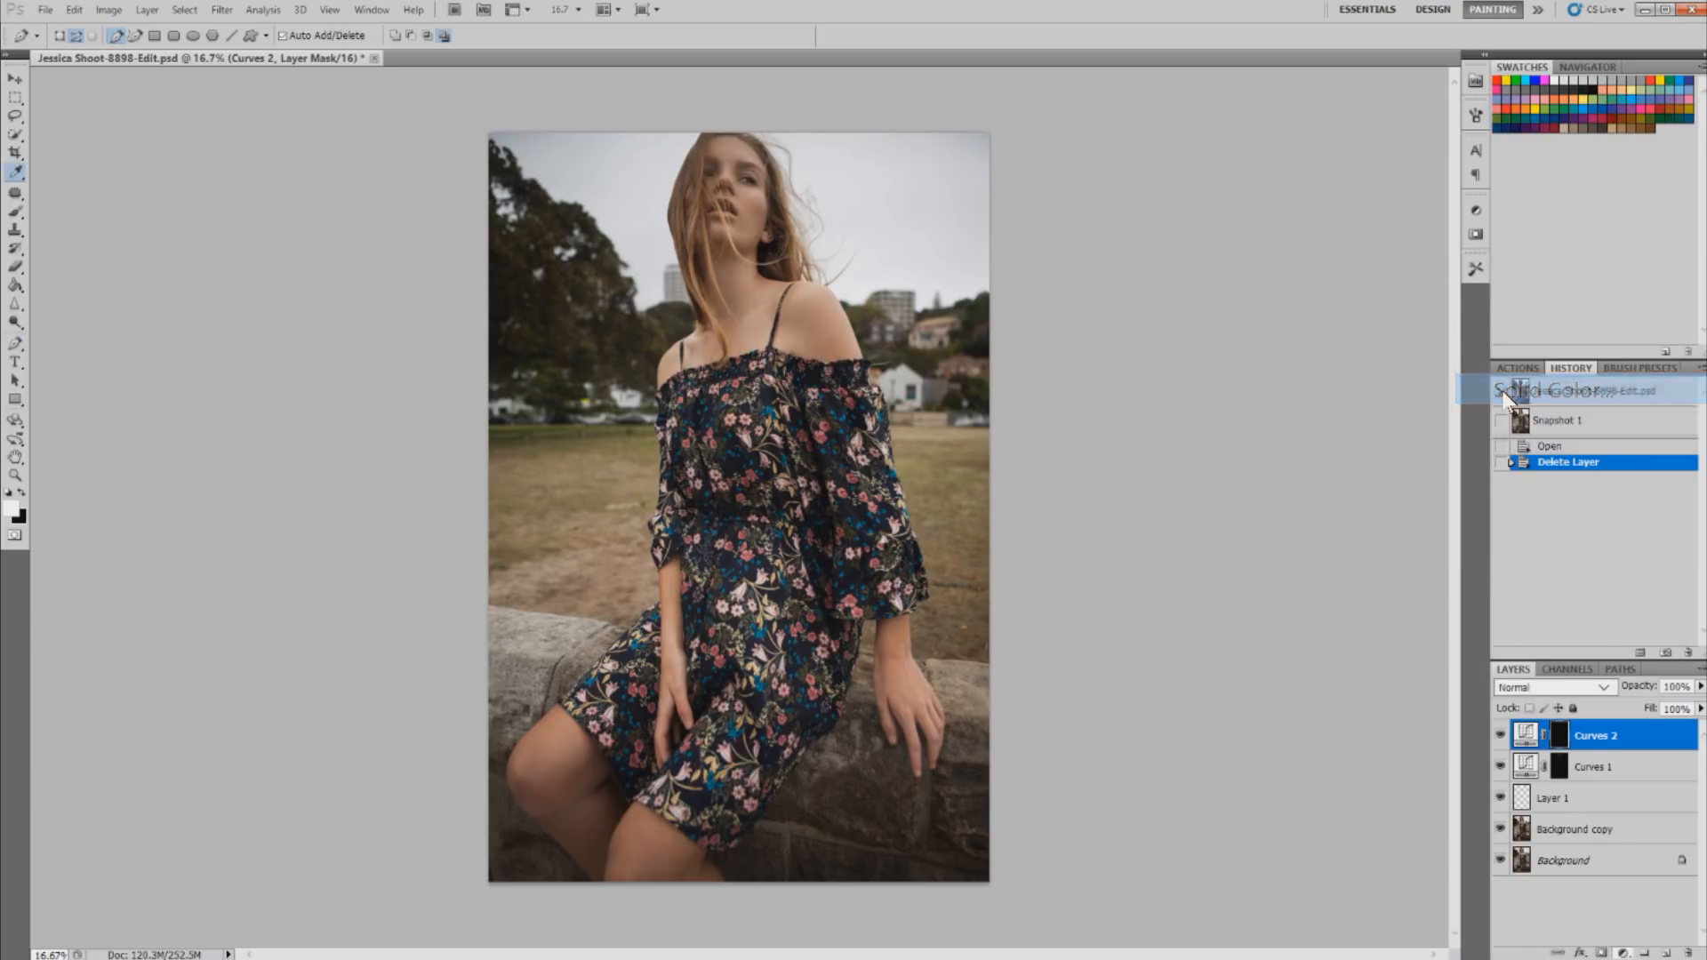
double_click(1655, 551)
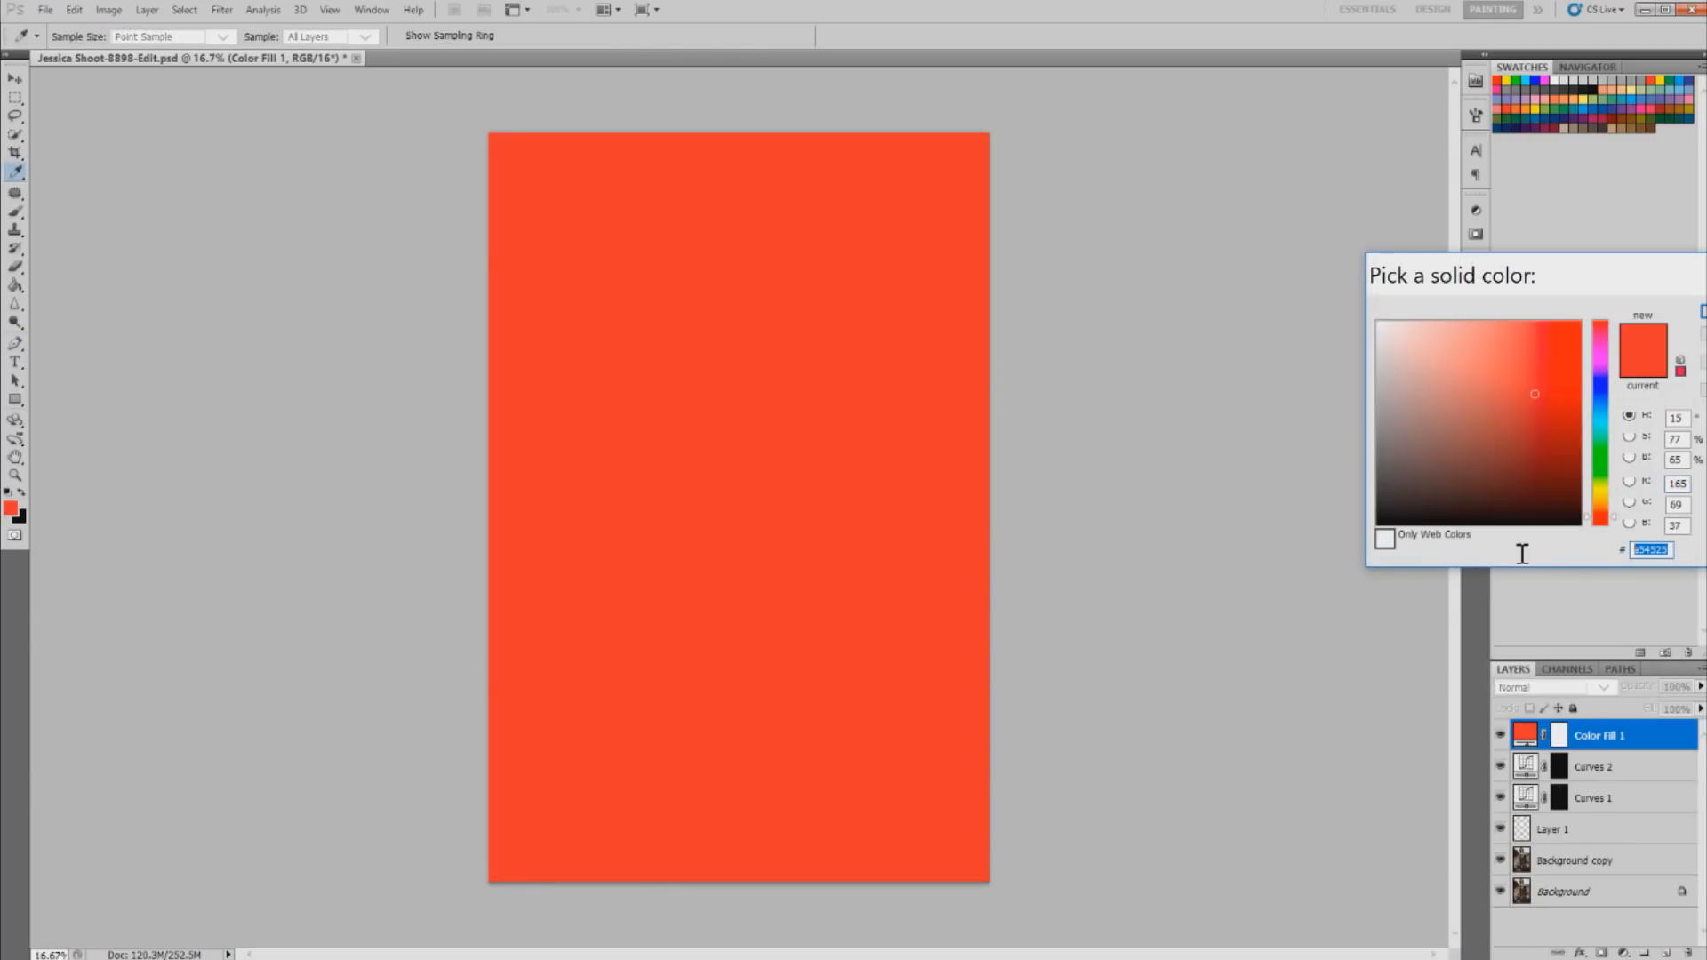
type("0b")
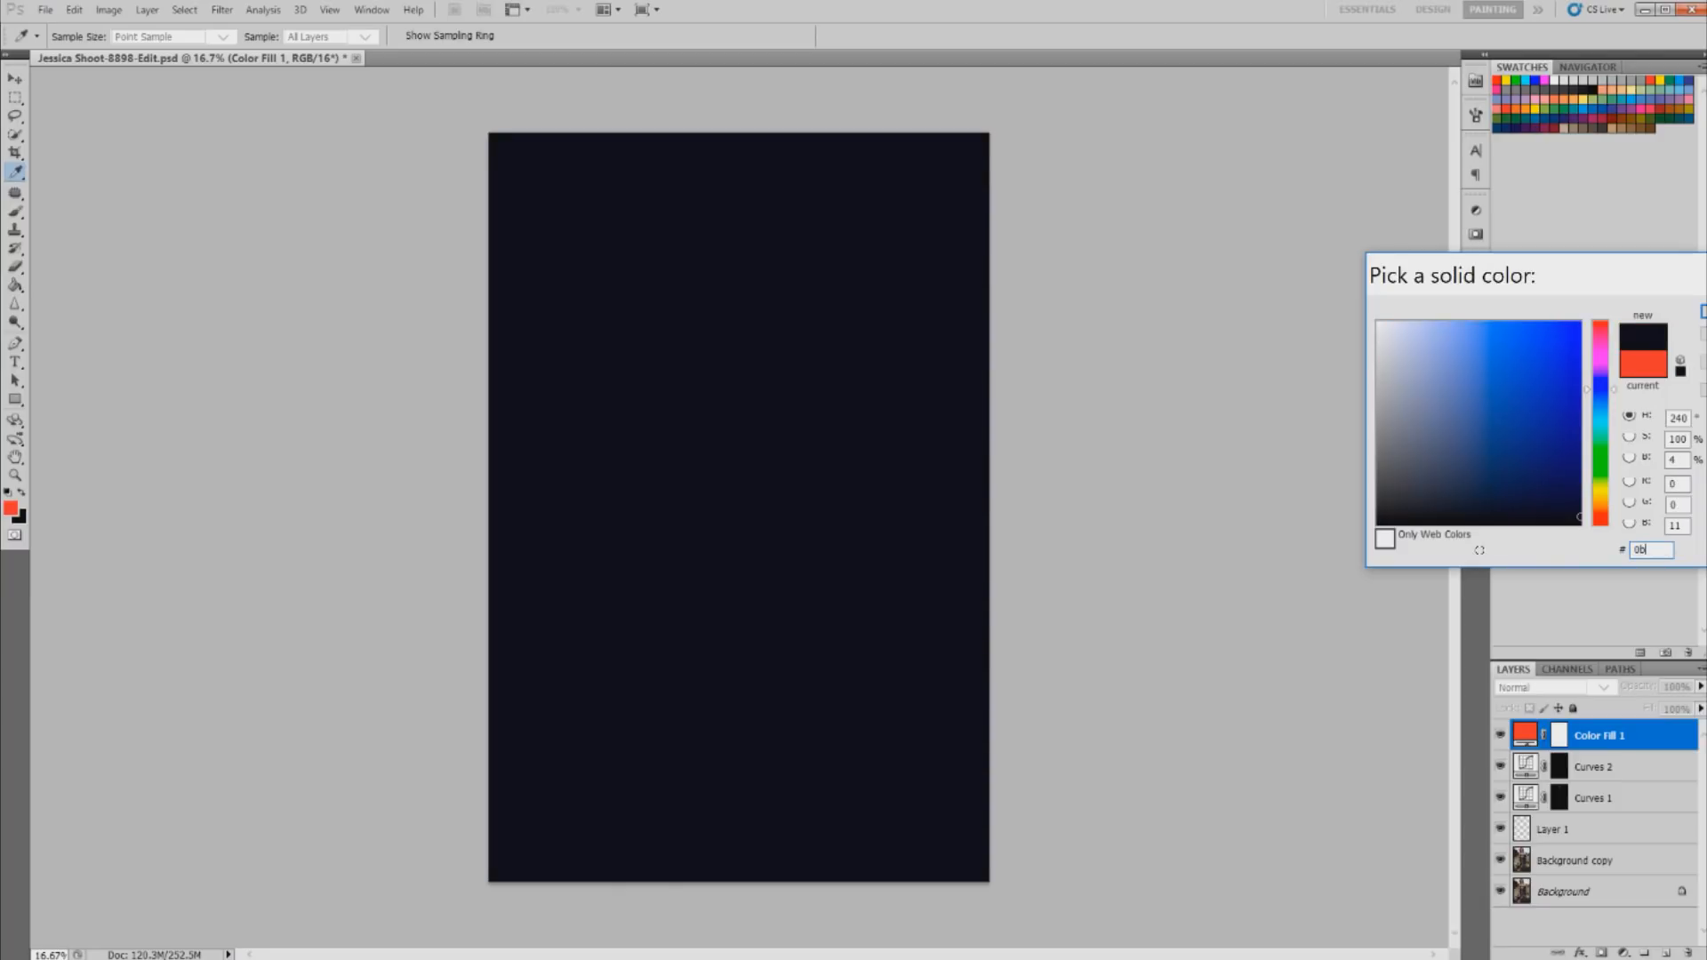
type("1845")
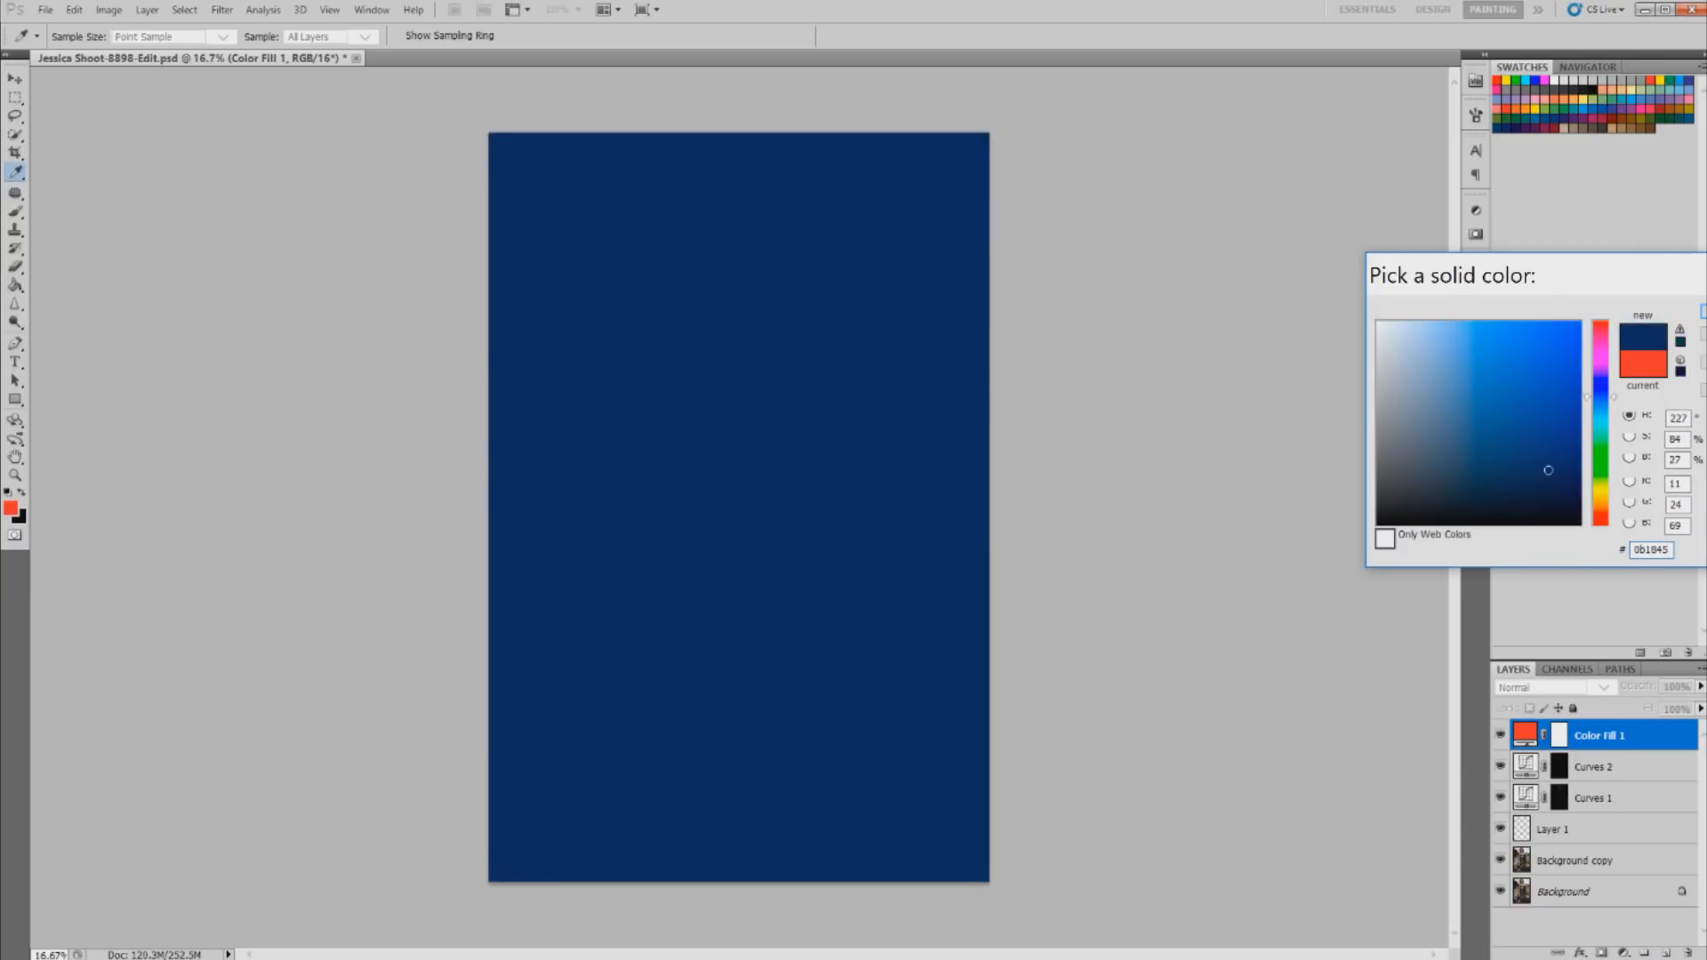
key("Return")
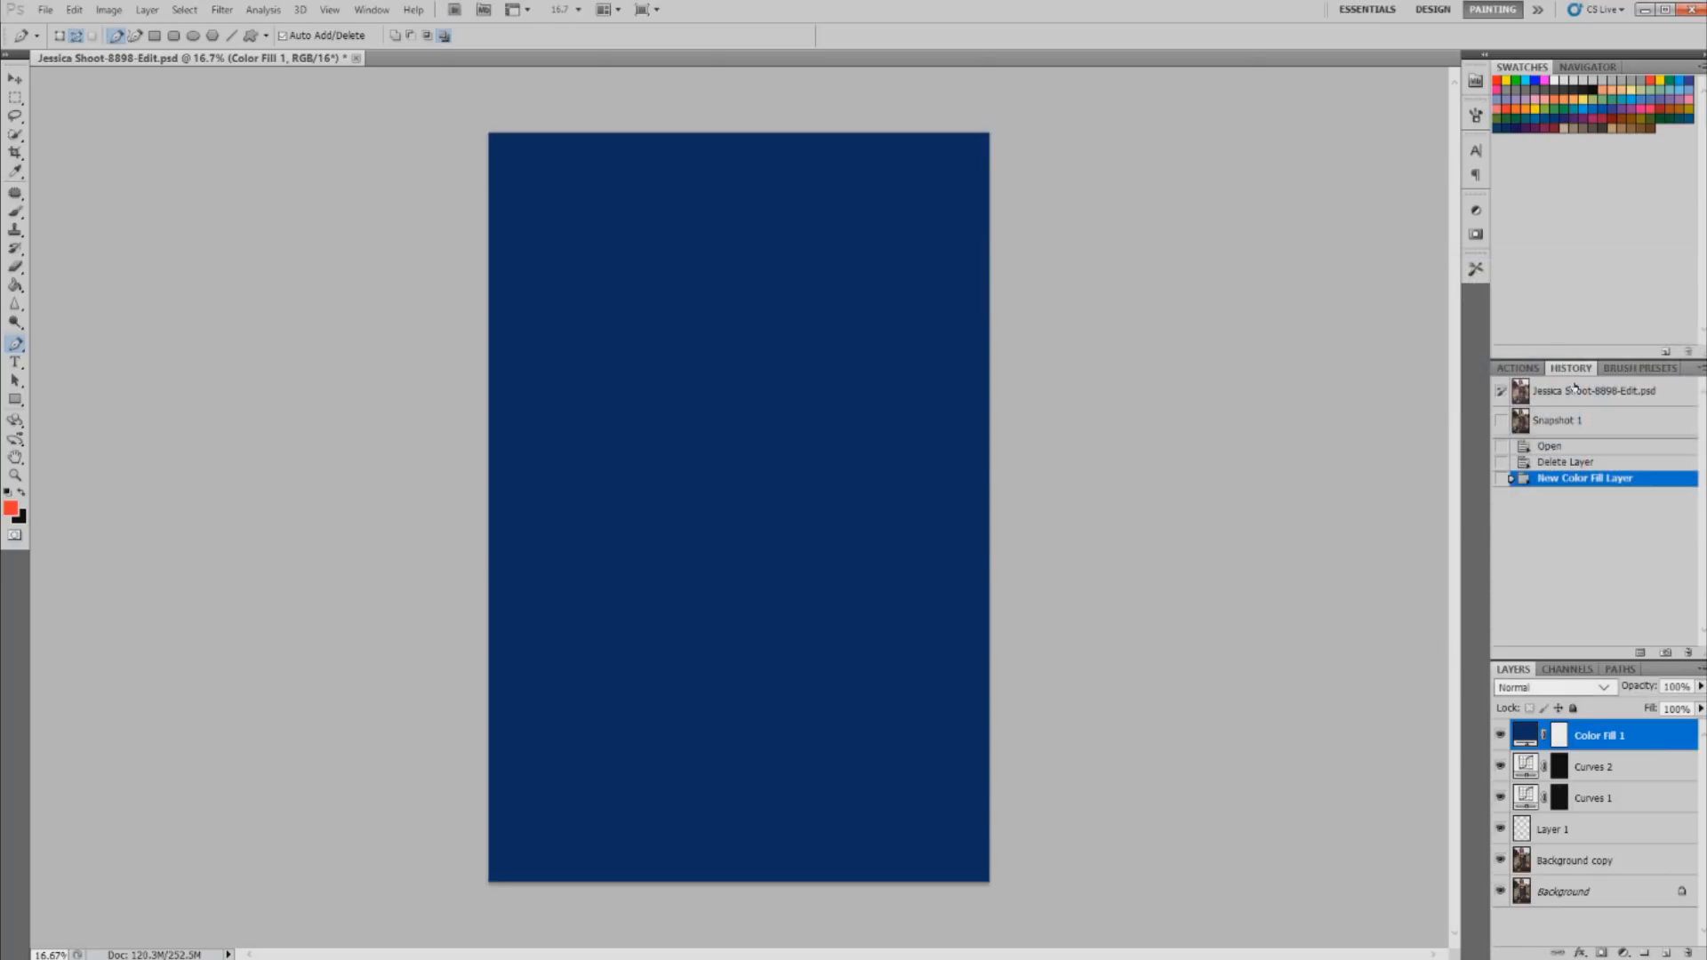
- Blend the navy color fill layer in Lighten mode at 26% opacity and compare the image with and without it
left_click(1520, 687)
left_click(1524, 391)
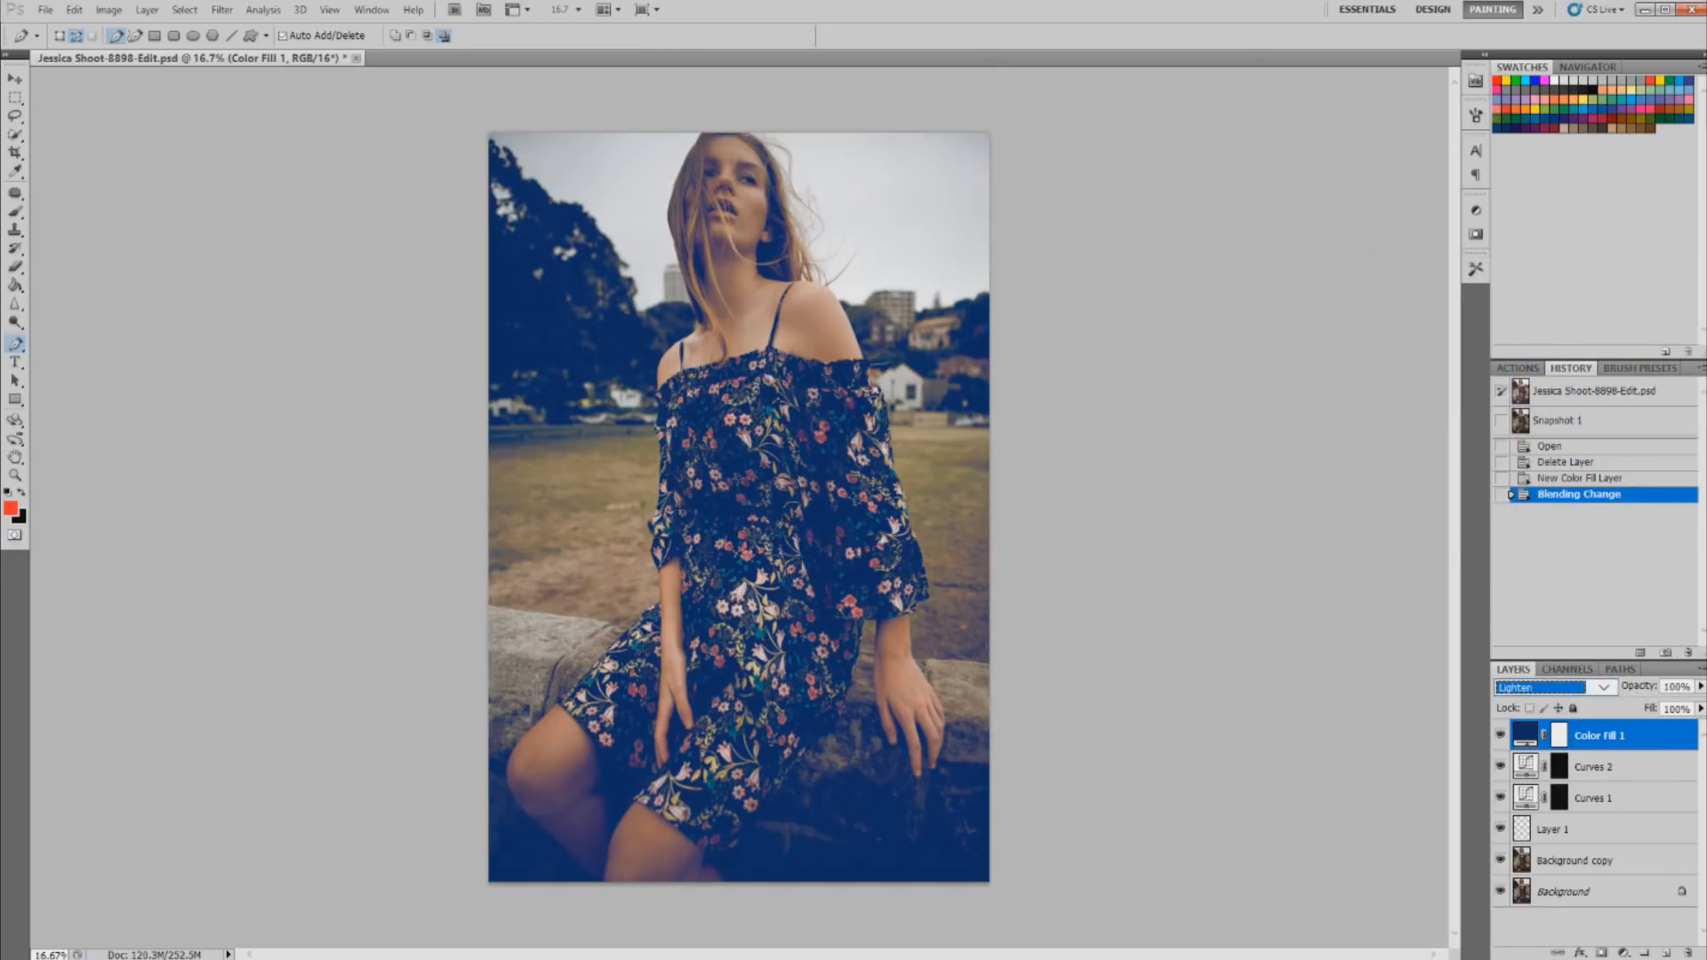
left_click(1700, 687)
left_click_drag(1696, 710, 1651, 702)
left_click(1501, 736)
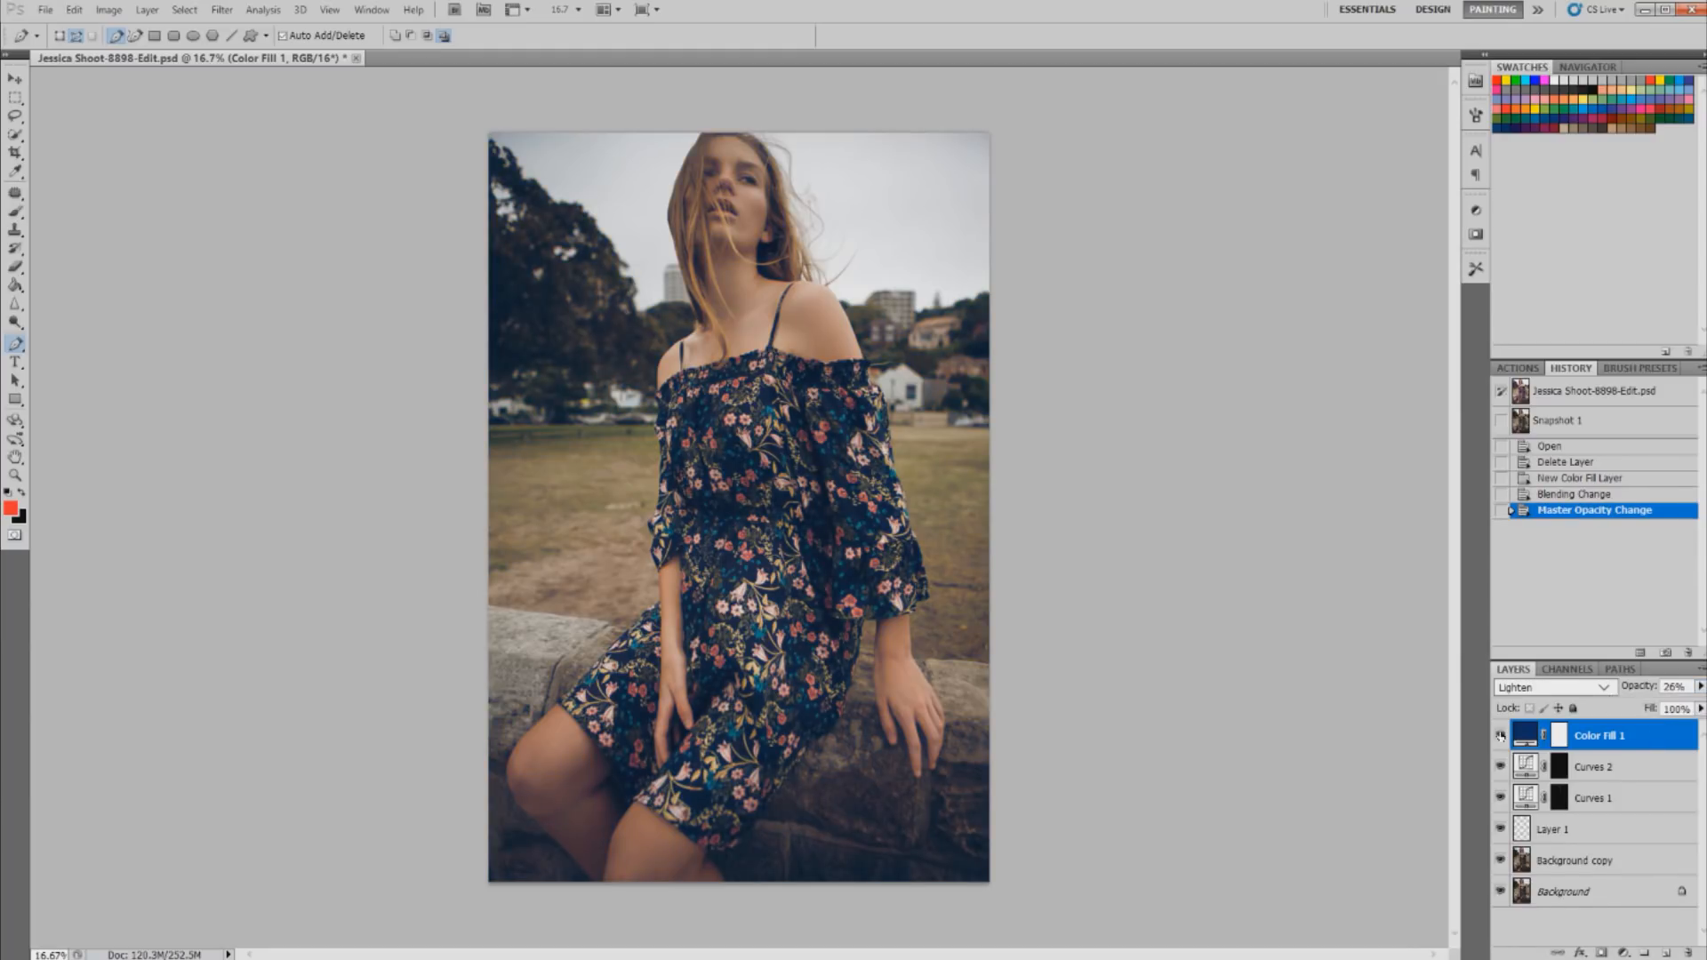
left_click(1501, 736)
- Add a Curves adjustment layer with a lifted black point, darker shadows, raised midtones and a highlight point at input 194, output 212
left_click(1623, 952)
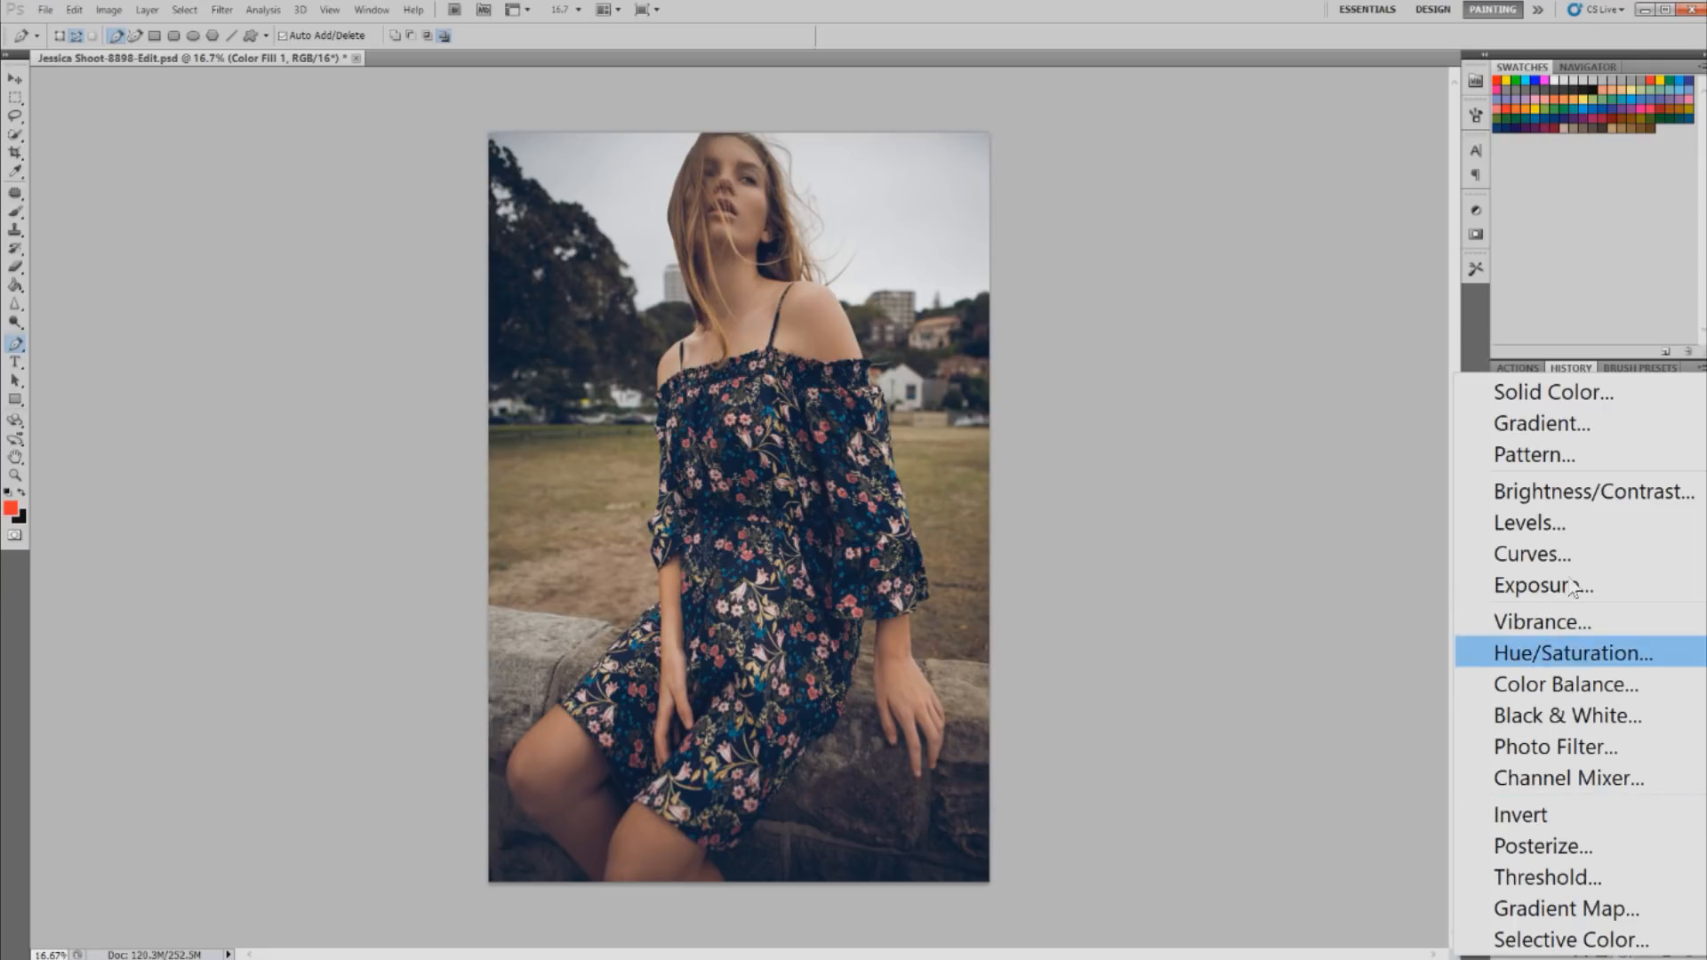
left_click(1532, 554)
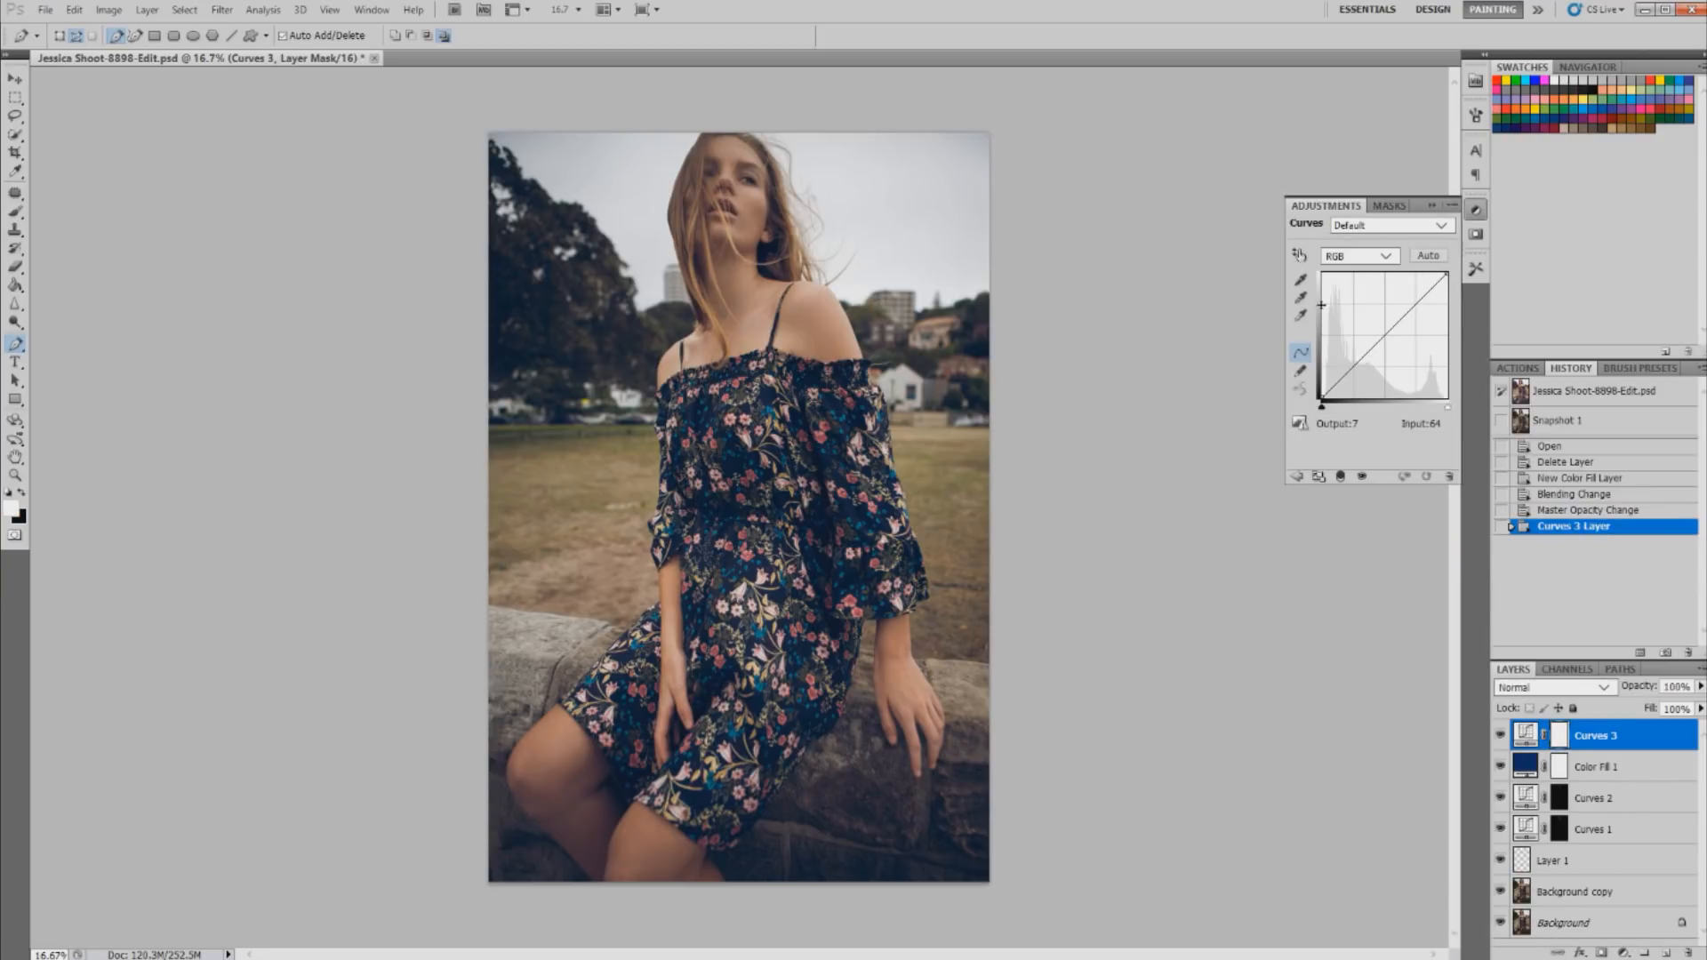
left_click_drag(1322, 400, 1294, 393)
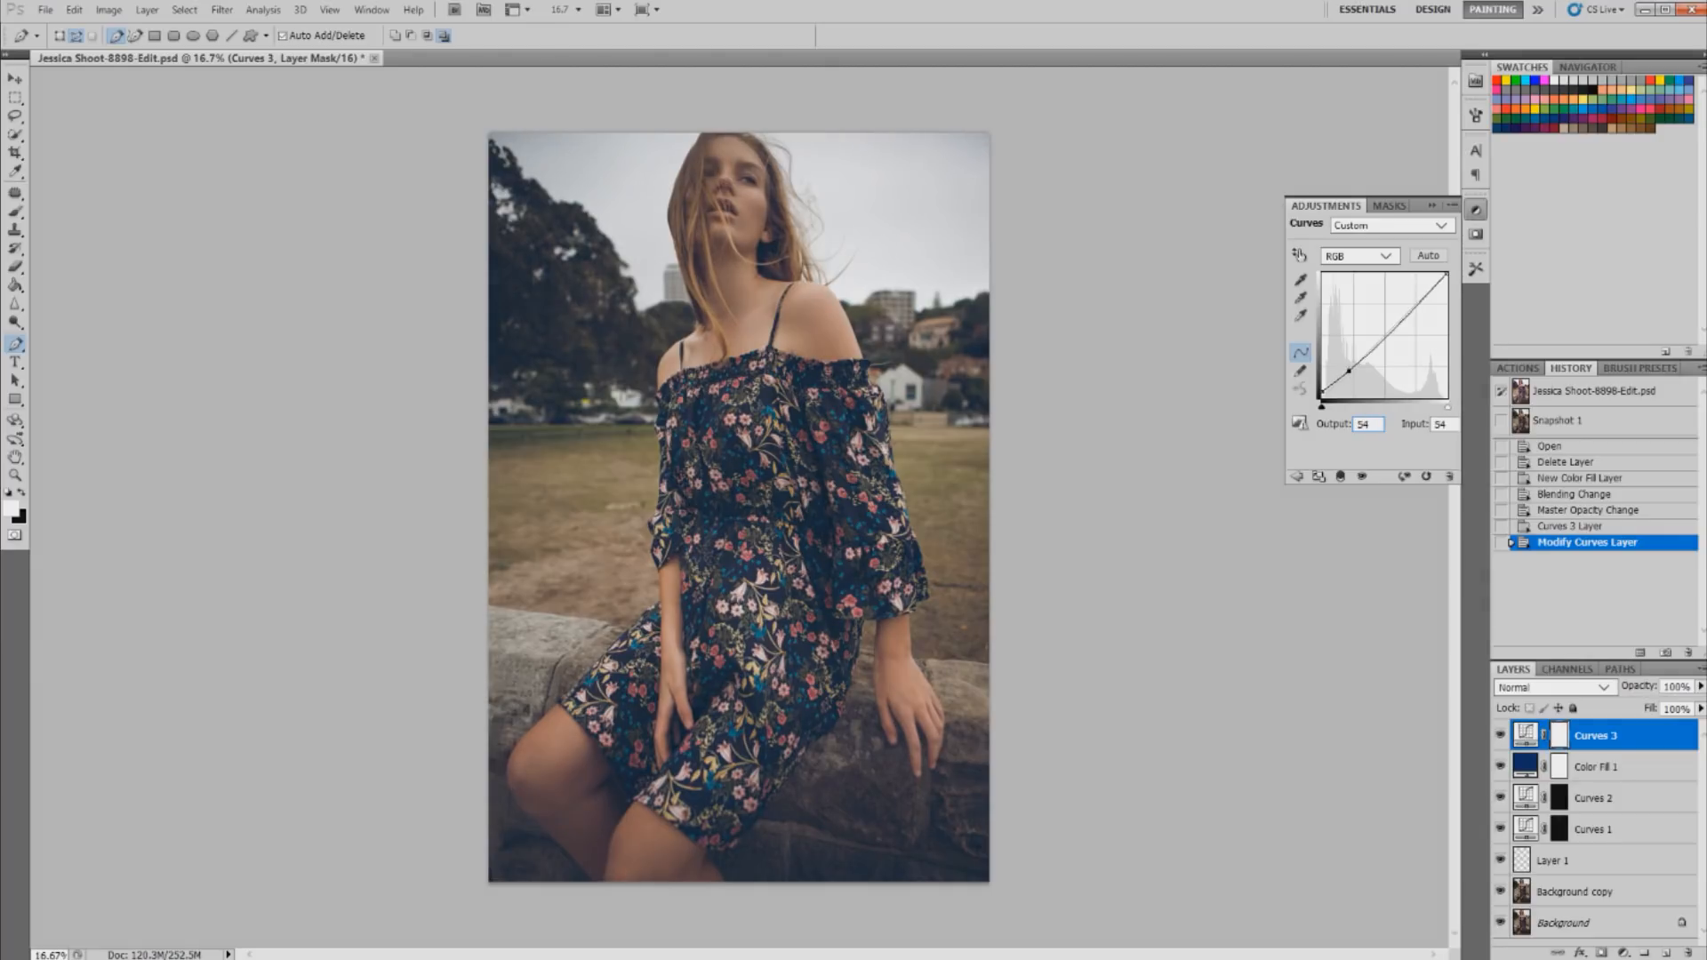
left_click(1351, 364)
left_click_drag(1351, 364, 1356, 366)
left_click_drag(1378, 424, 1356, 423)
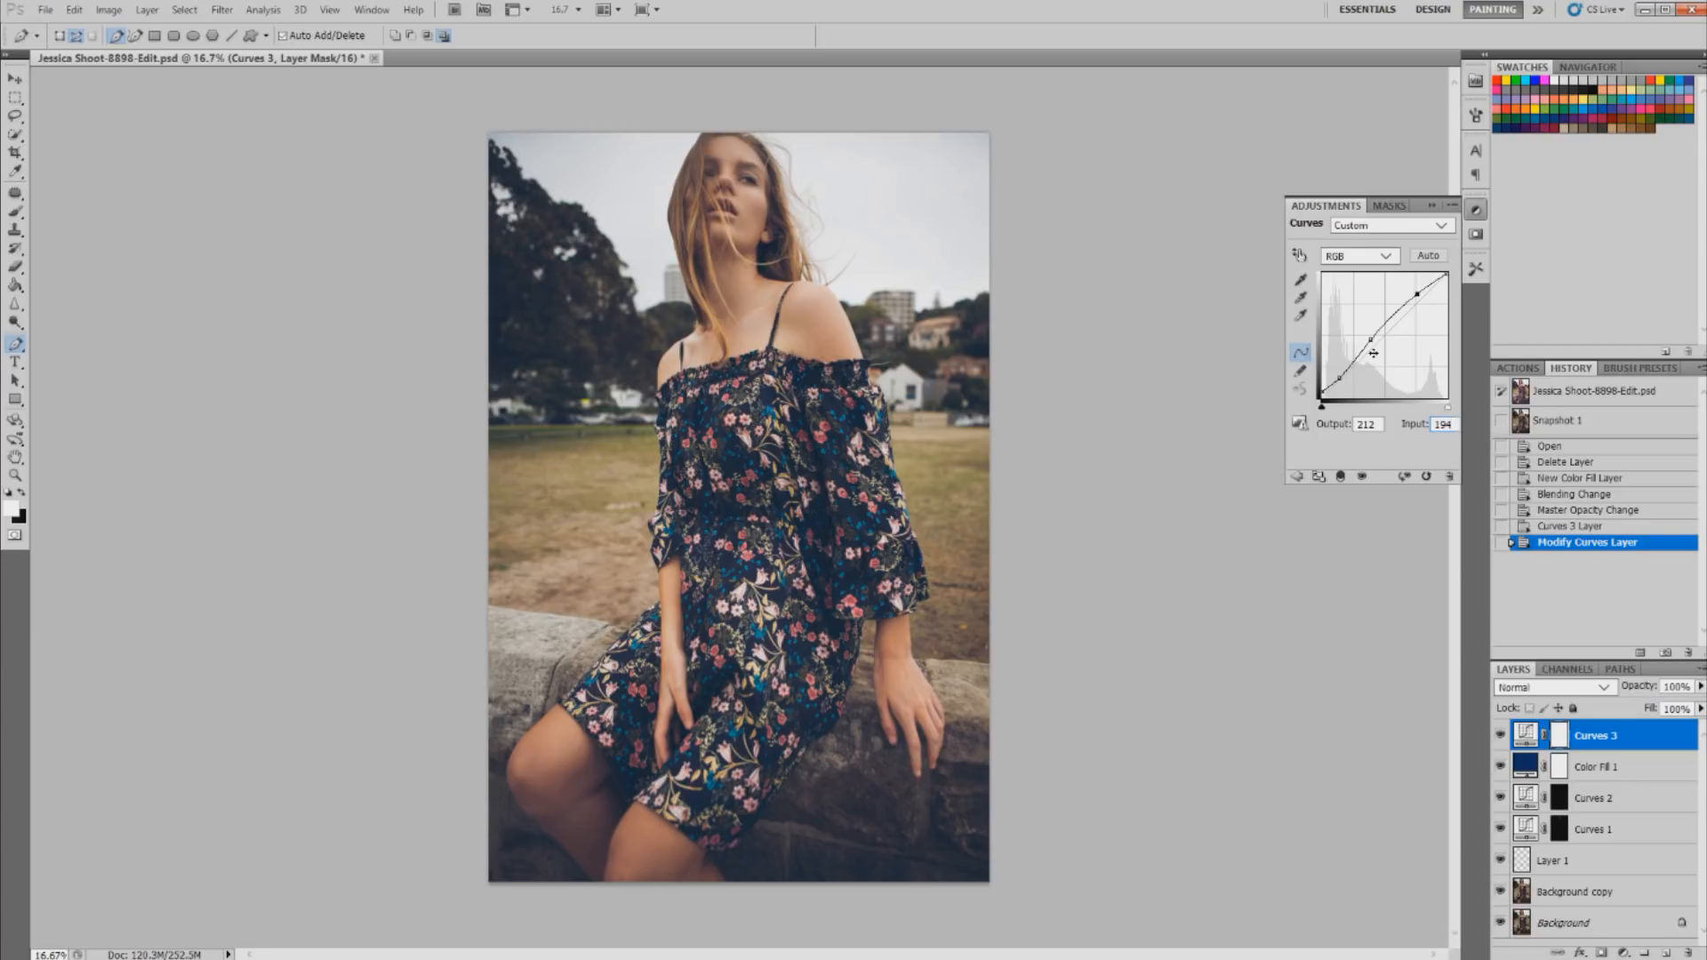
- Add a Photo Filter layer with the Yellow filter, reduce the layer's opacity to 54% and compare the image with and without it
left_click(1624, 953)
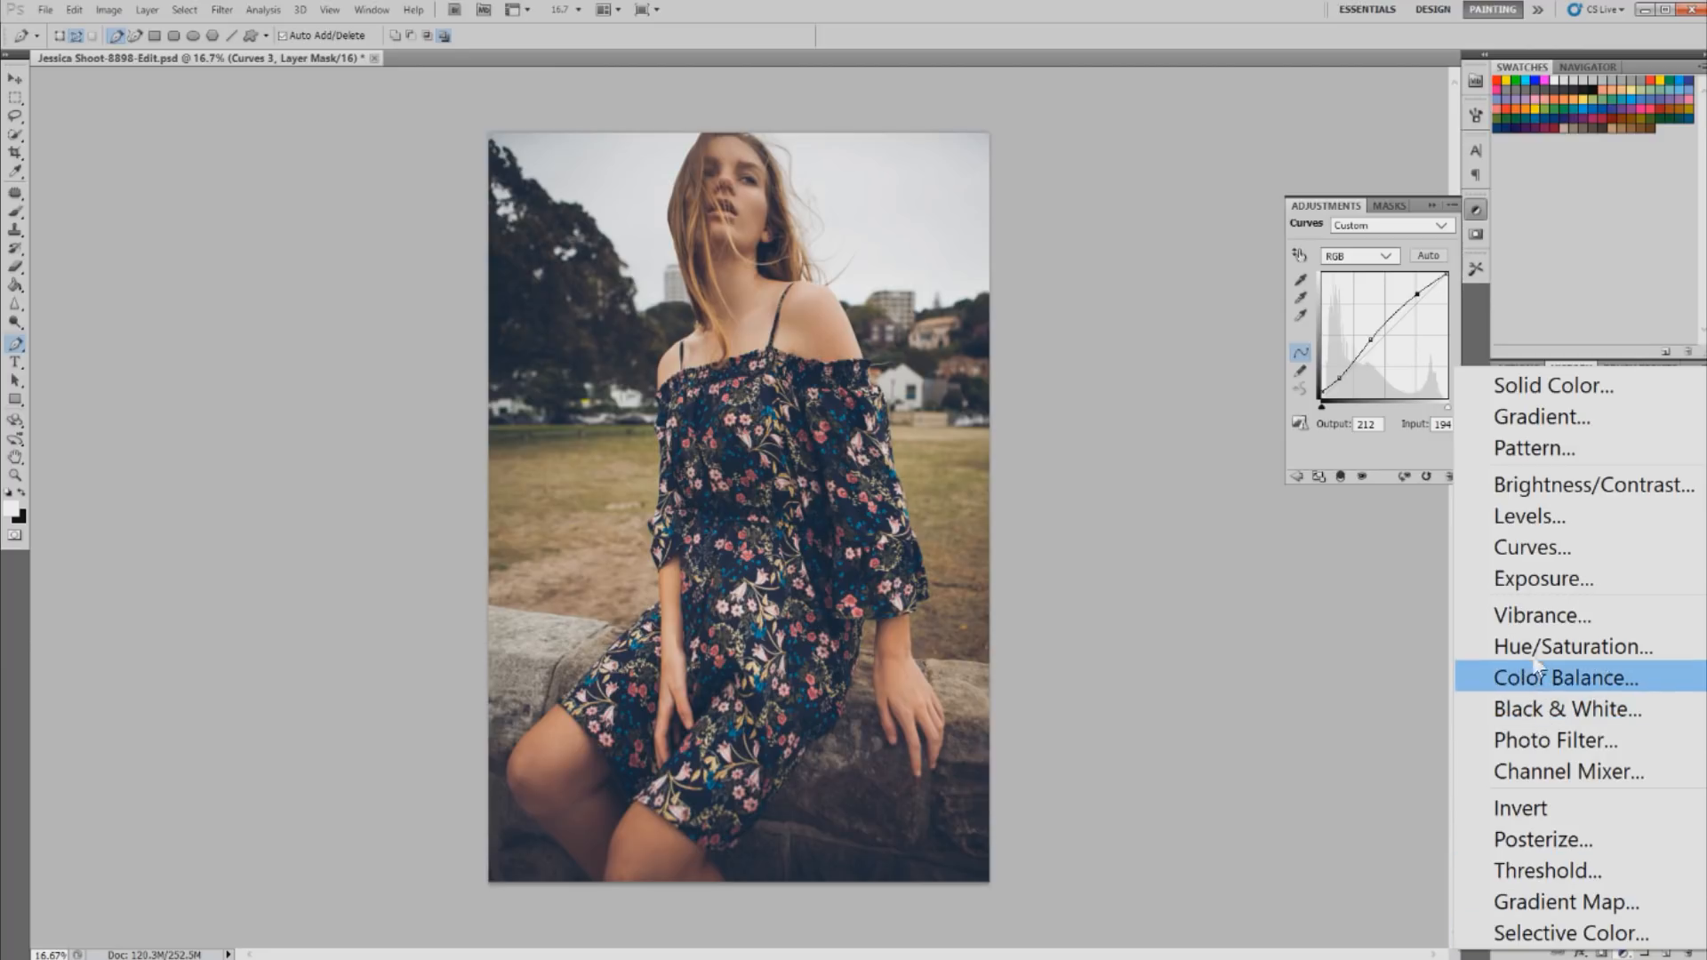
left_click(1551, 740)
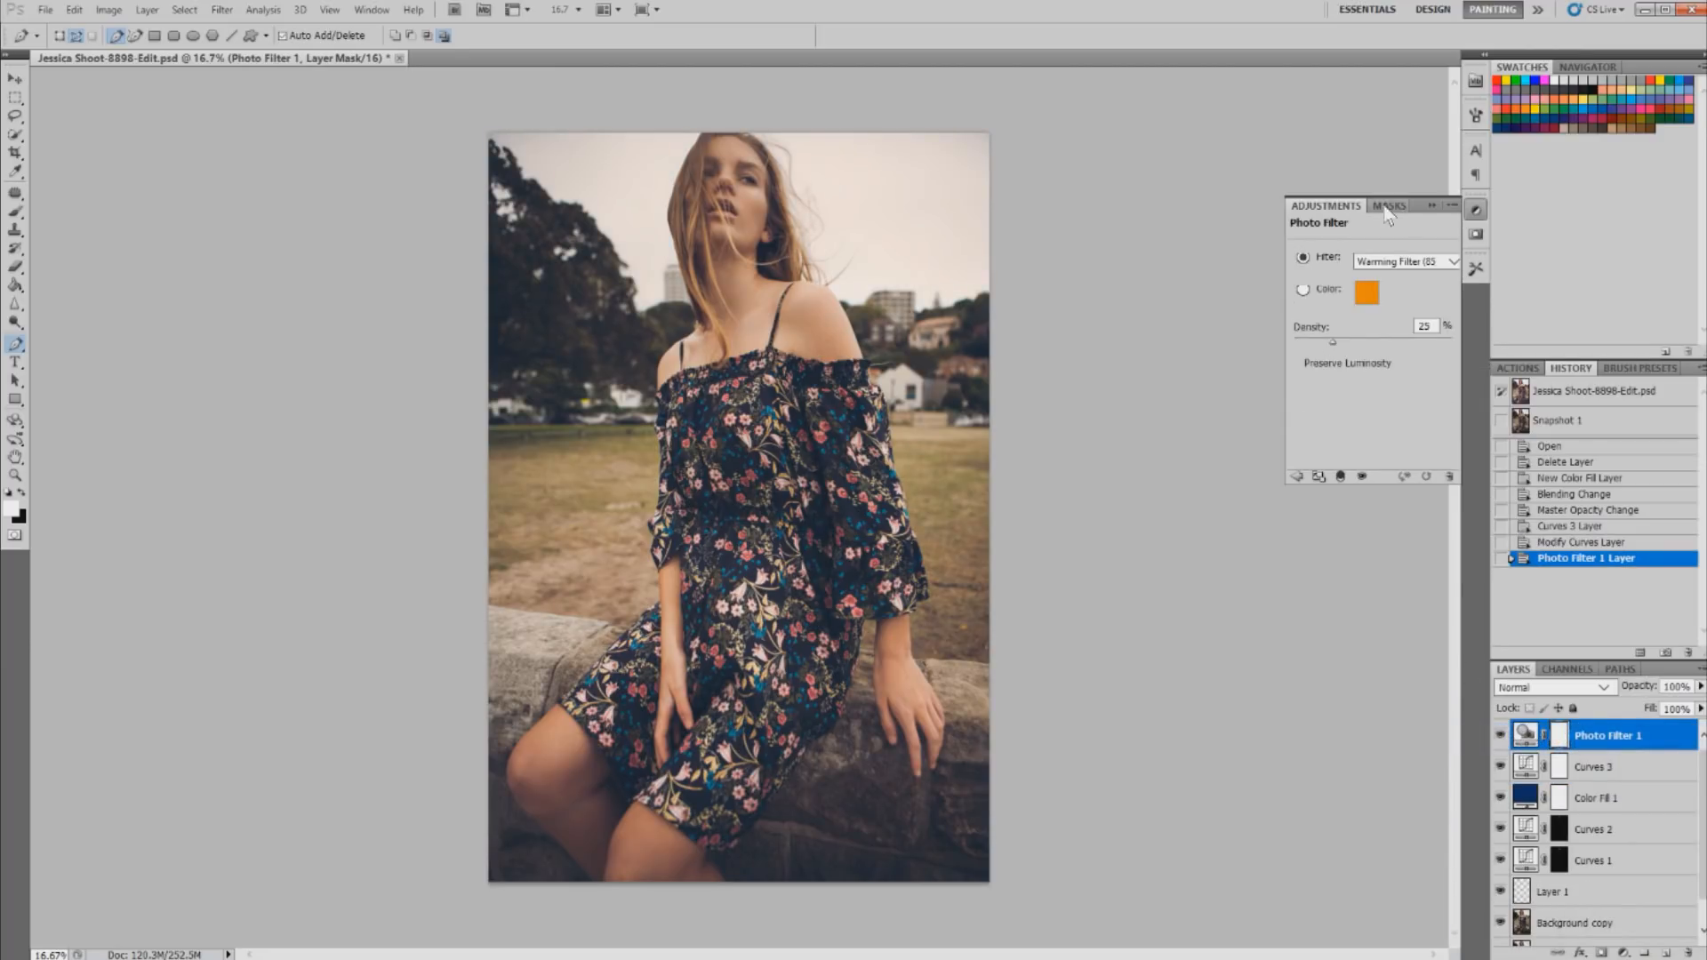
left_click(1369, 265)
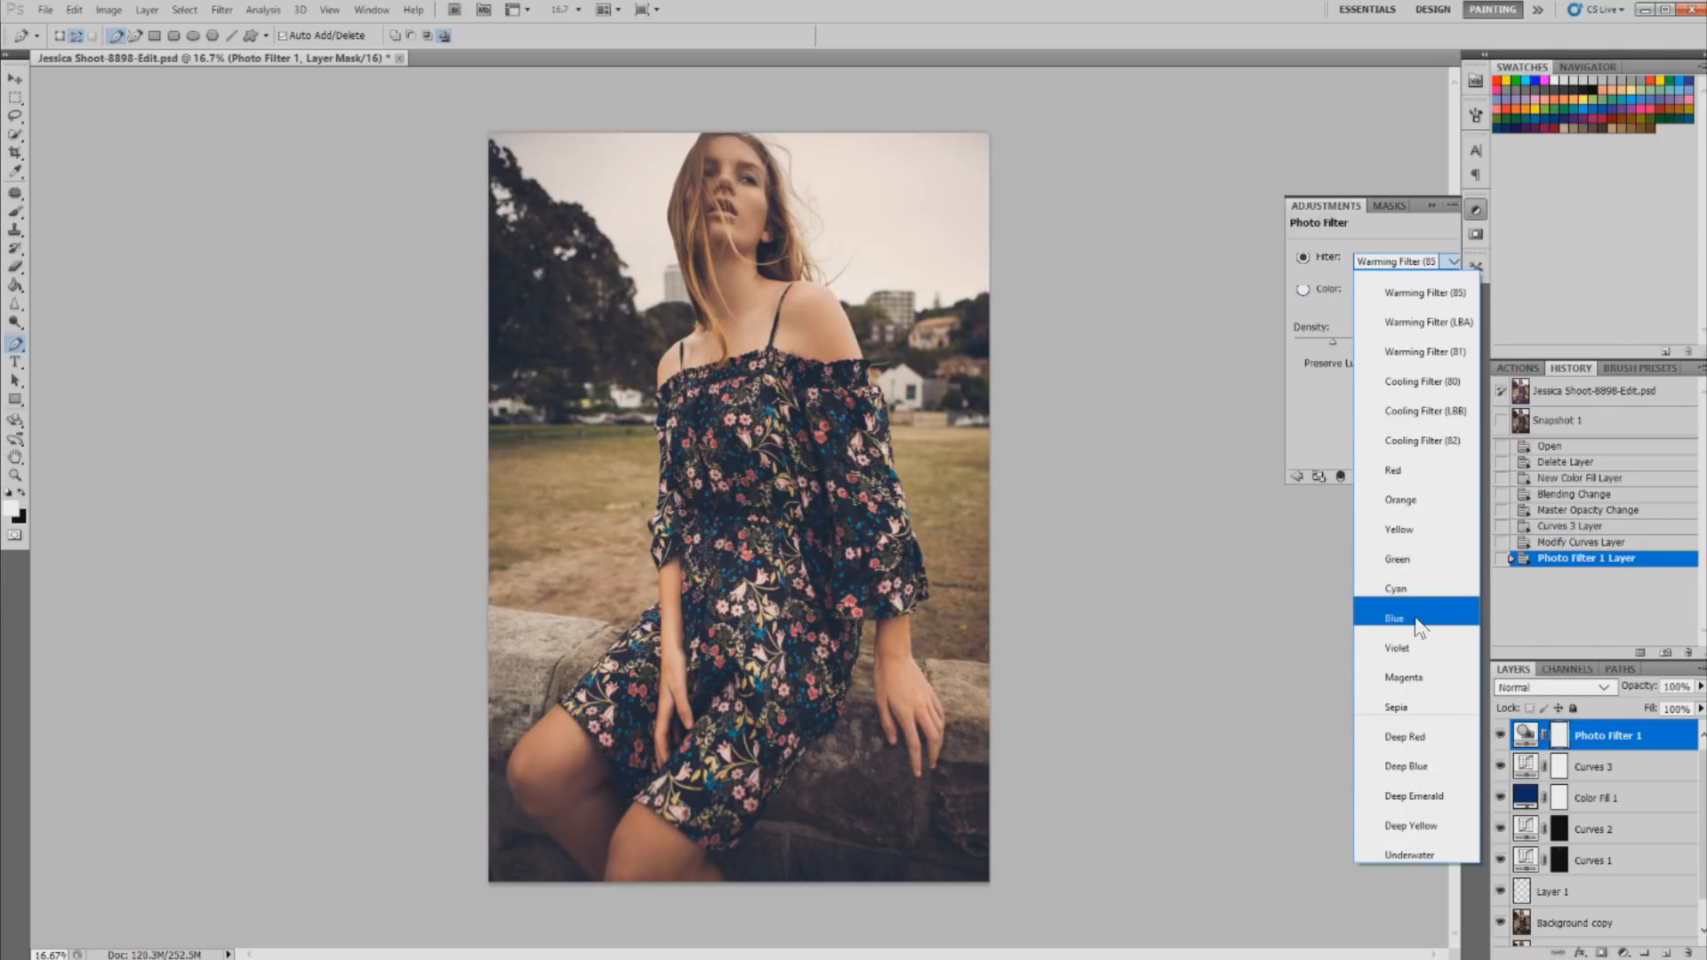
left_click(1403, 531)
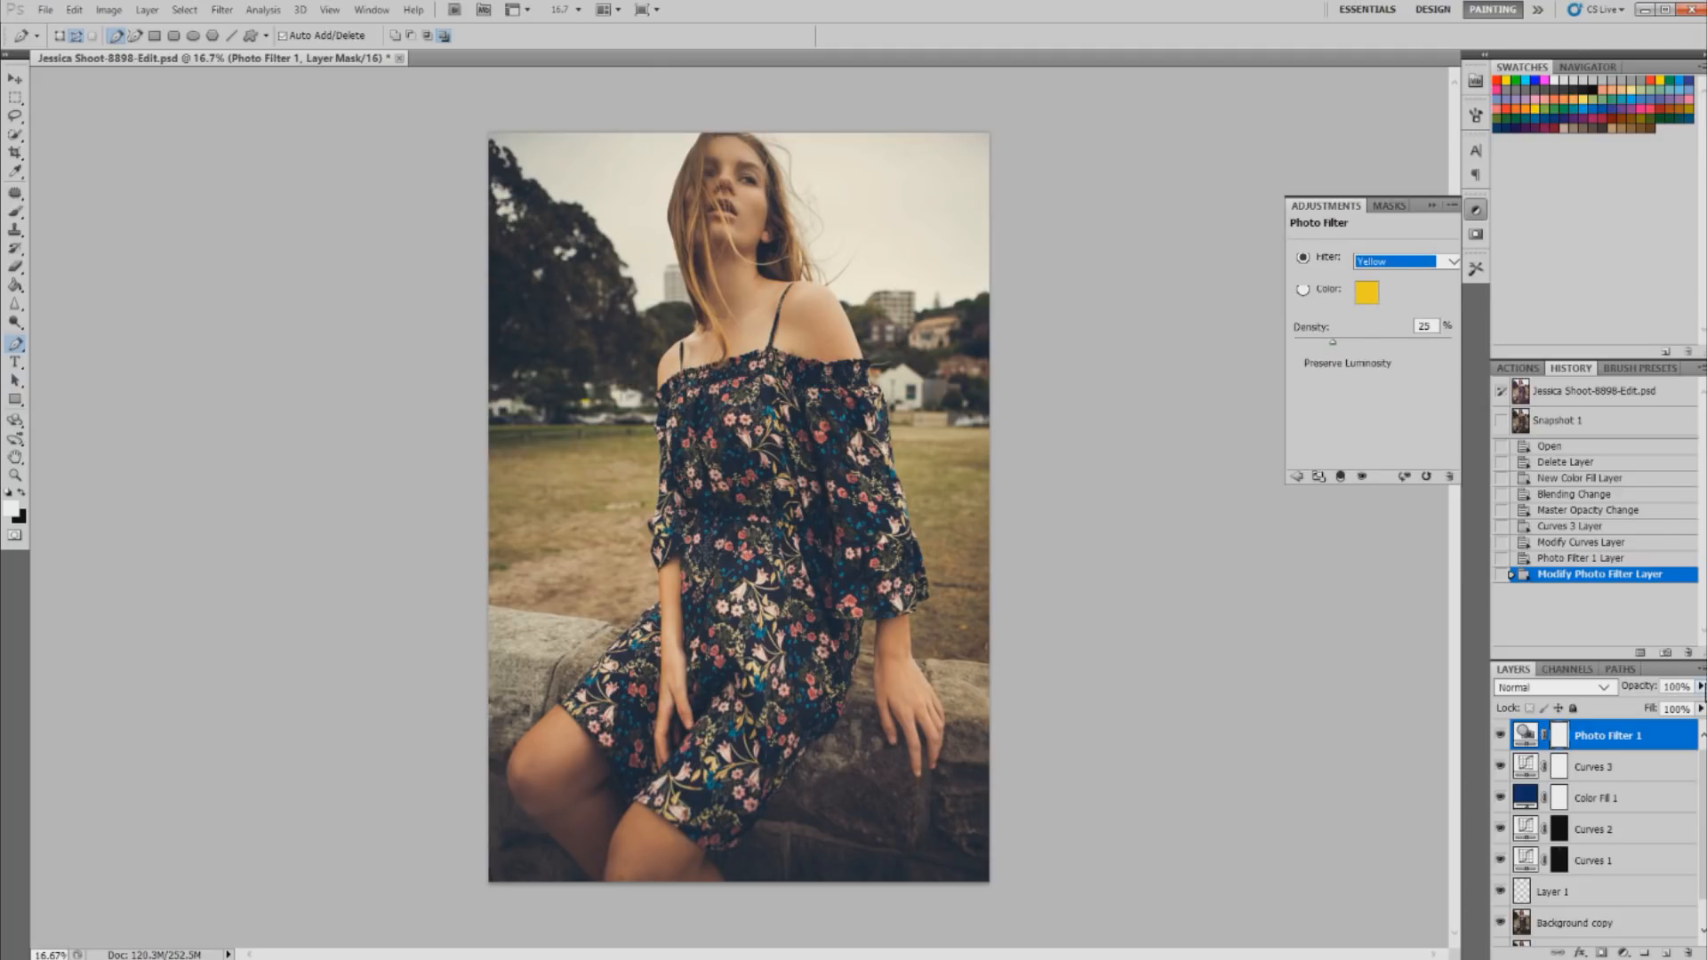
left_click_drag(1700, 686, 1665, 710)
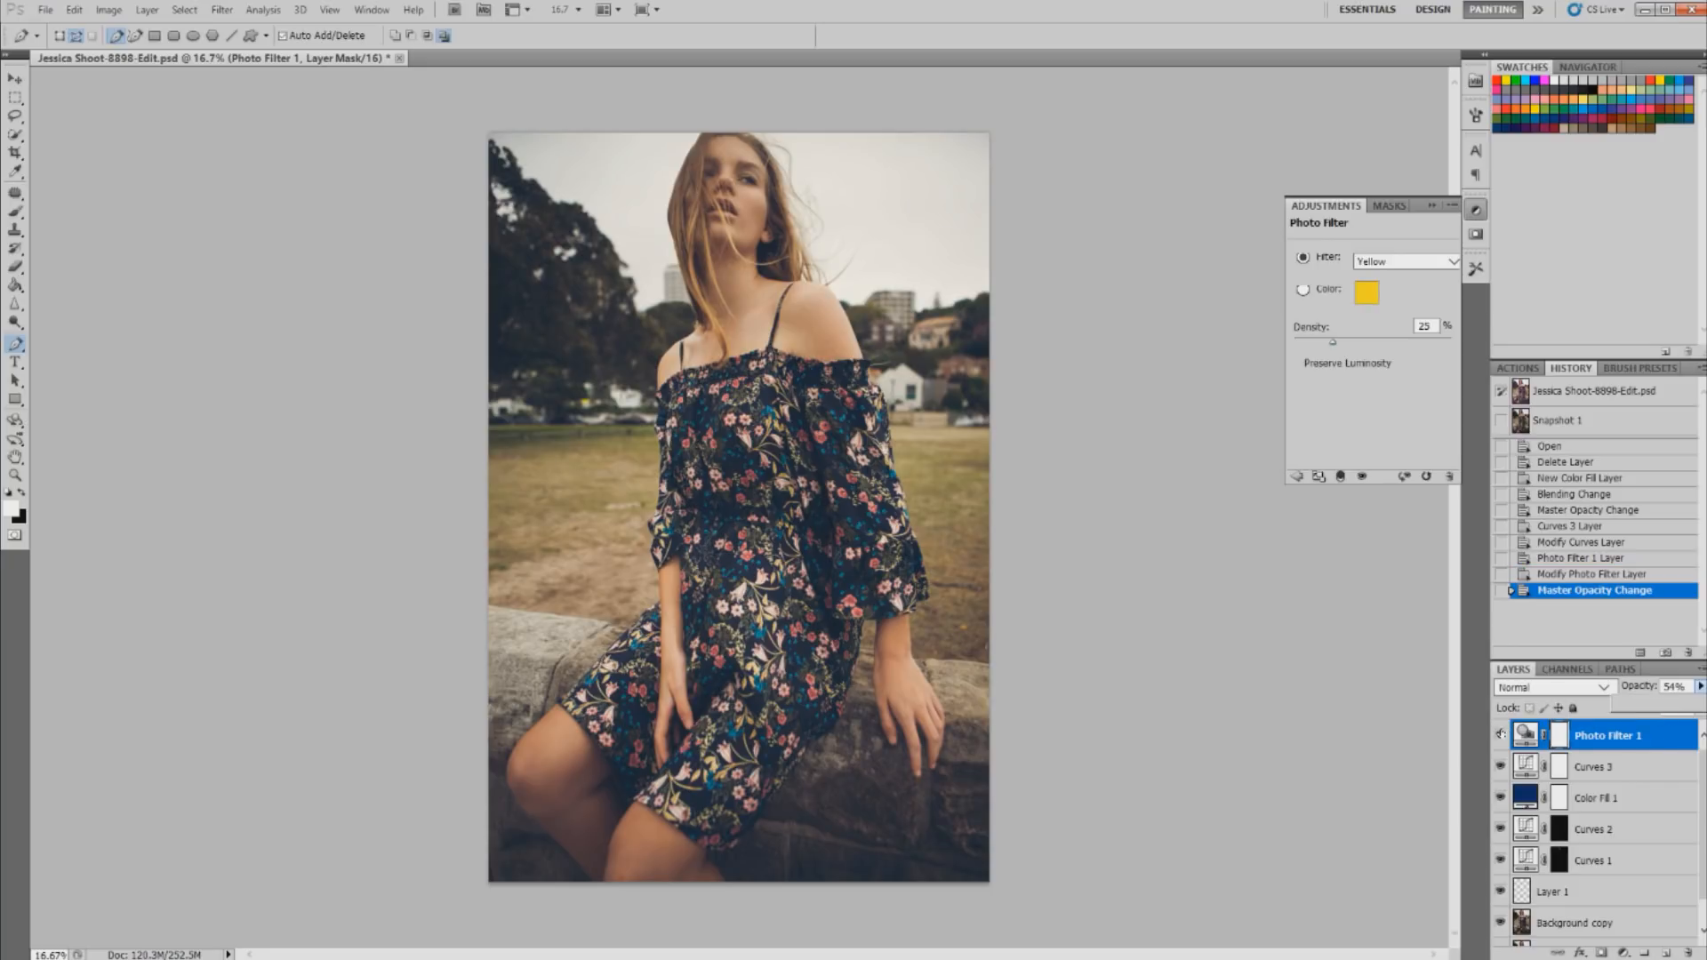
left_click(1501, 734)
left_click(1501, 735)
- Add a Selective Color layer and set its Whites to cyan +1% and magenta +1% with slightly less yellow
left_click(1625, 952)
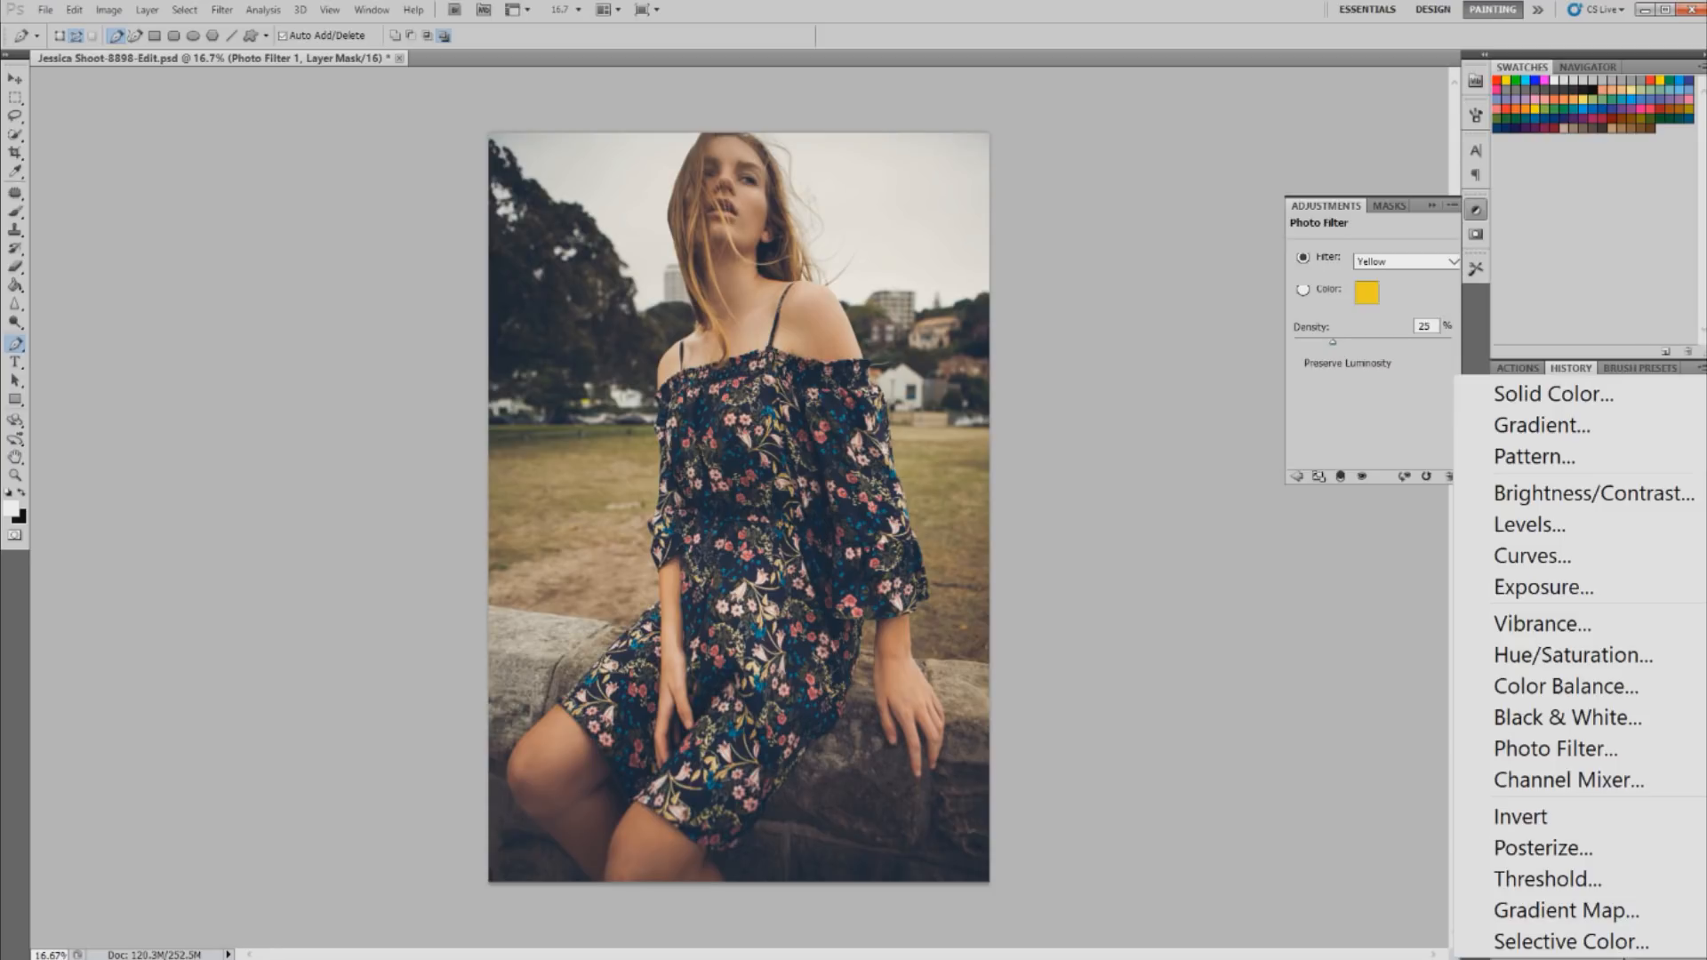
left_click(1571, 942)
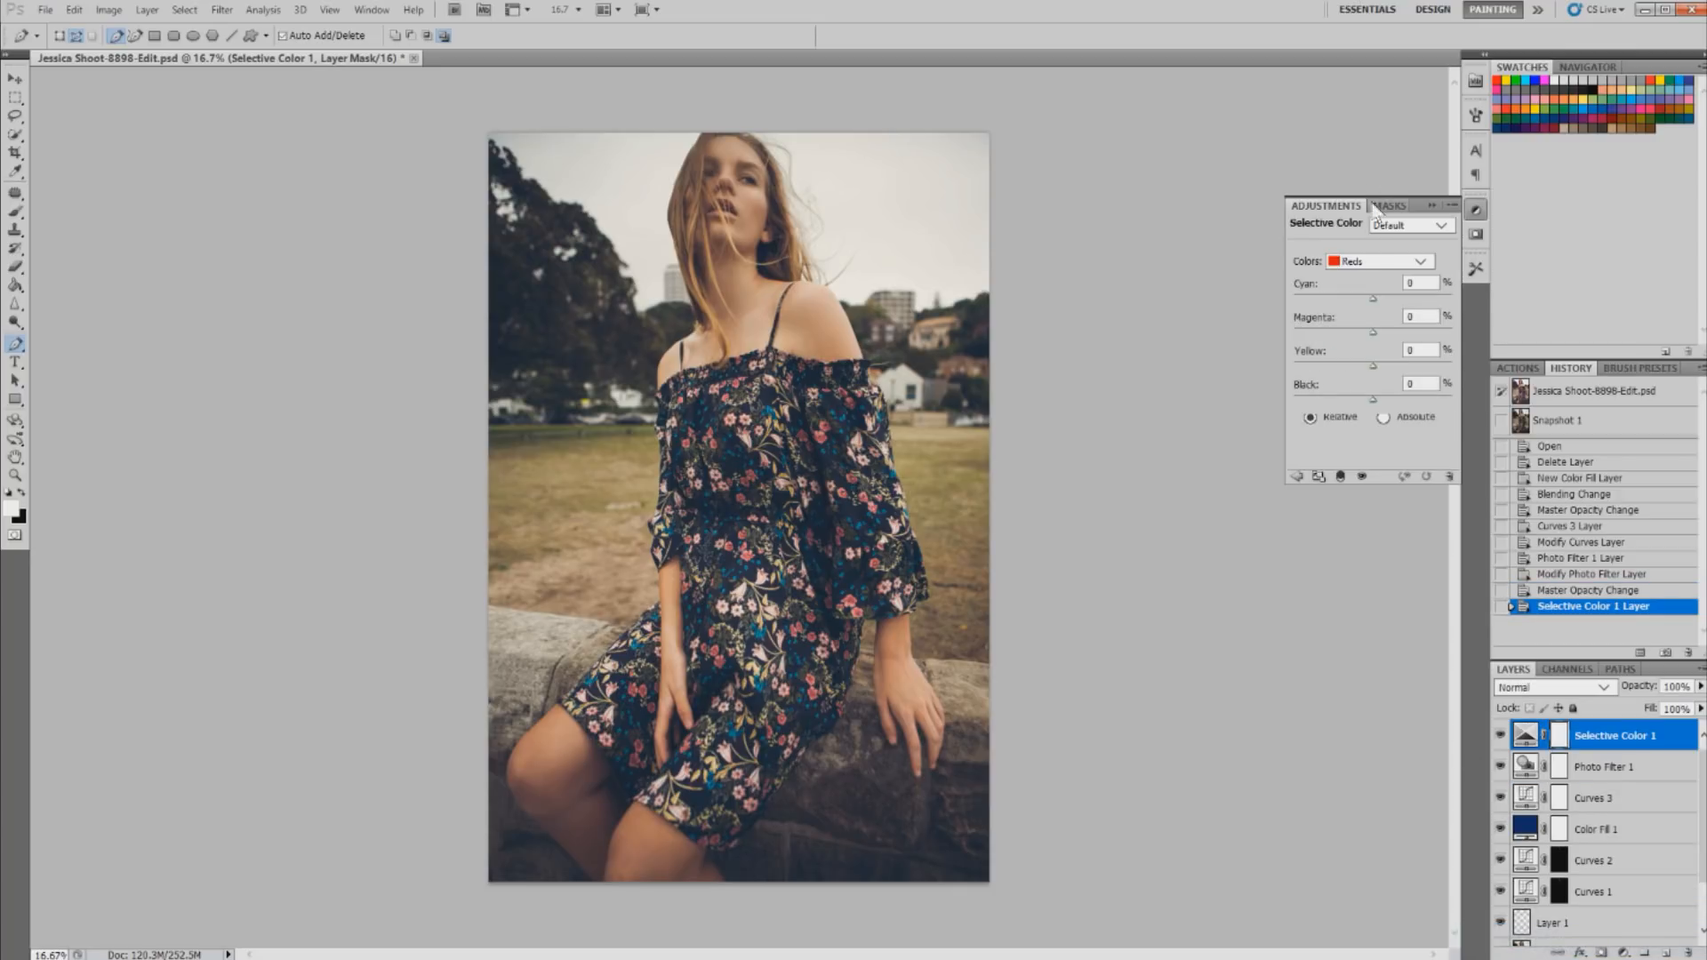
left_click(1363, 264)
left_click(1367, 474)
left_click_drag(1373, 302, 1375, 303)
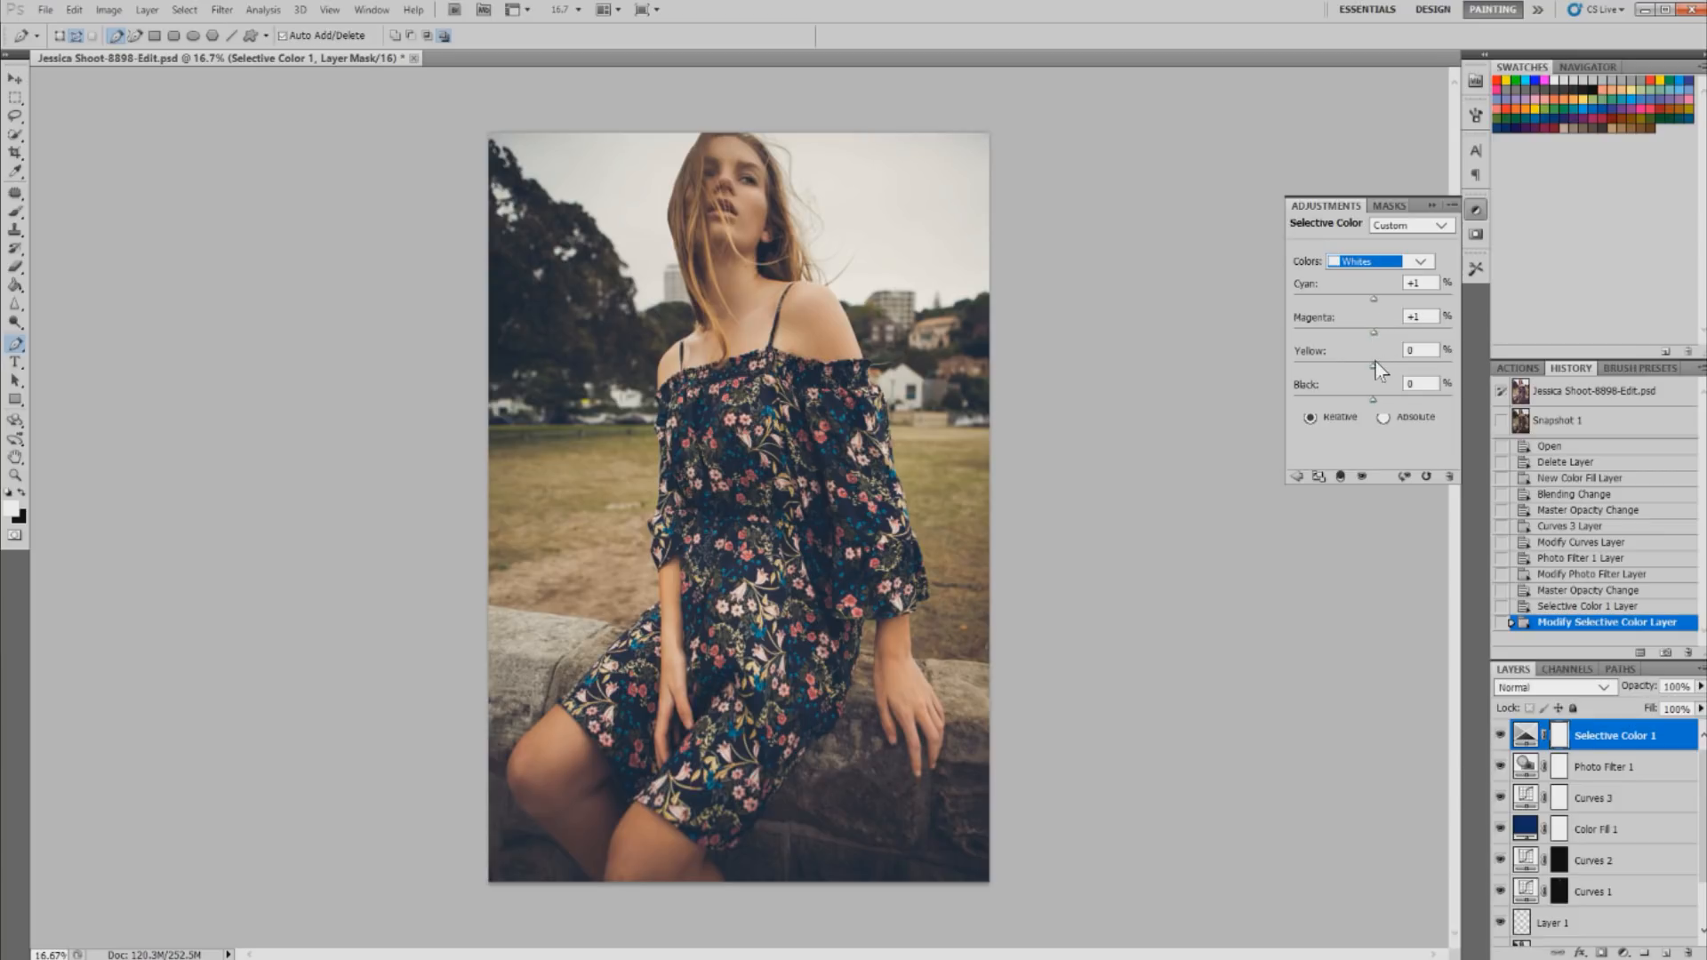
left_click_drag(1371, 365, 1368, 365)
- Adjust the Neutrals of the Selective Color layer, lowering cyan slightly and setting magenta to +2%
left_click(1374, 261)
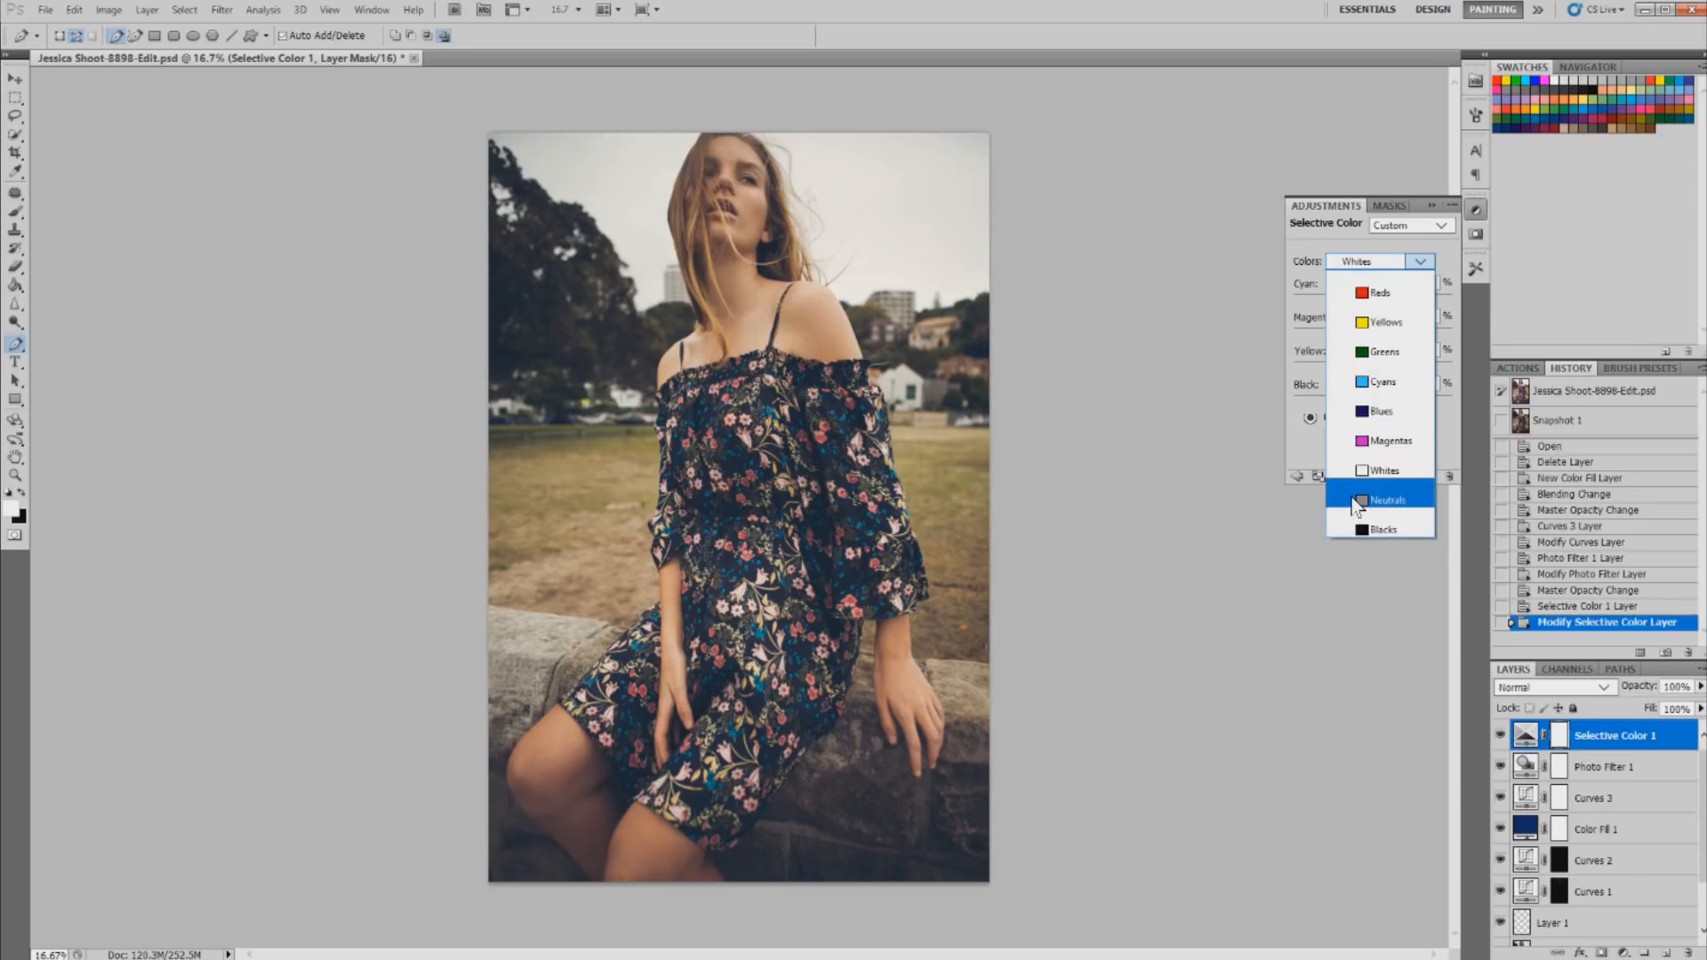
left_click(1352, 501)
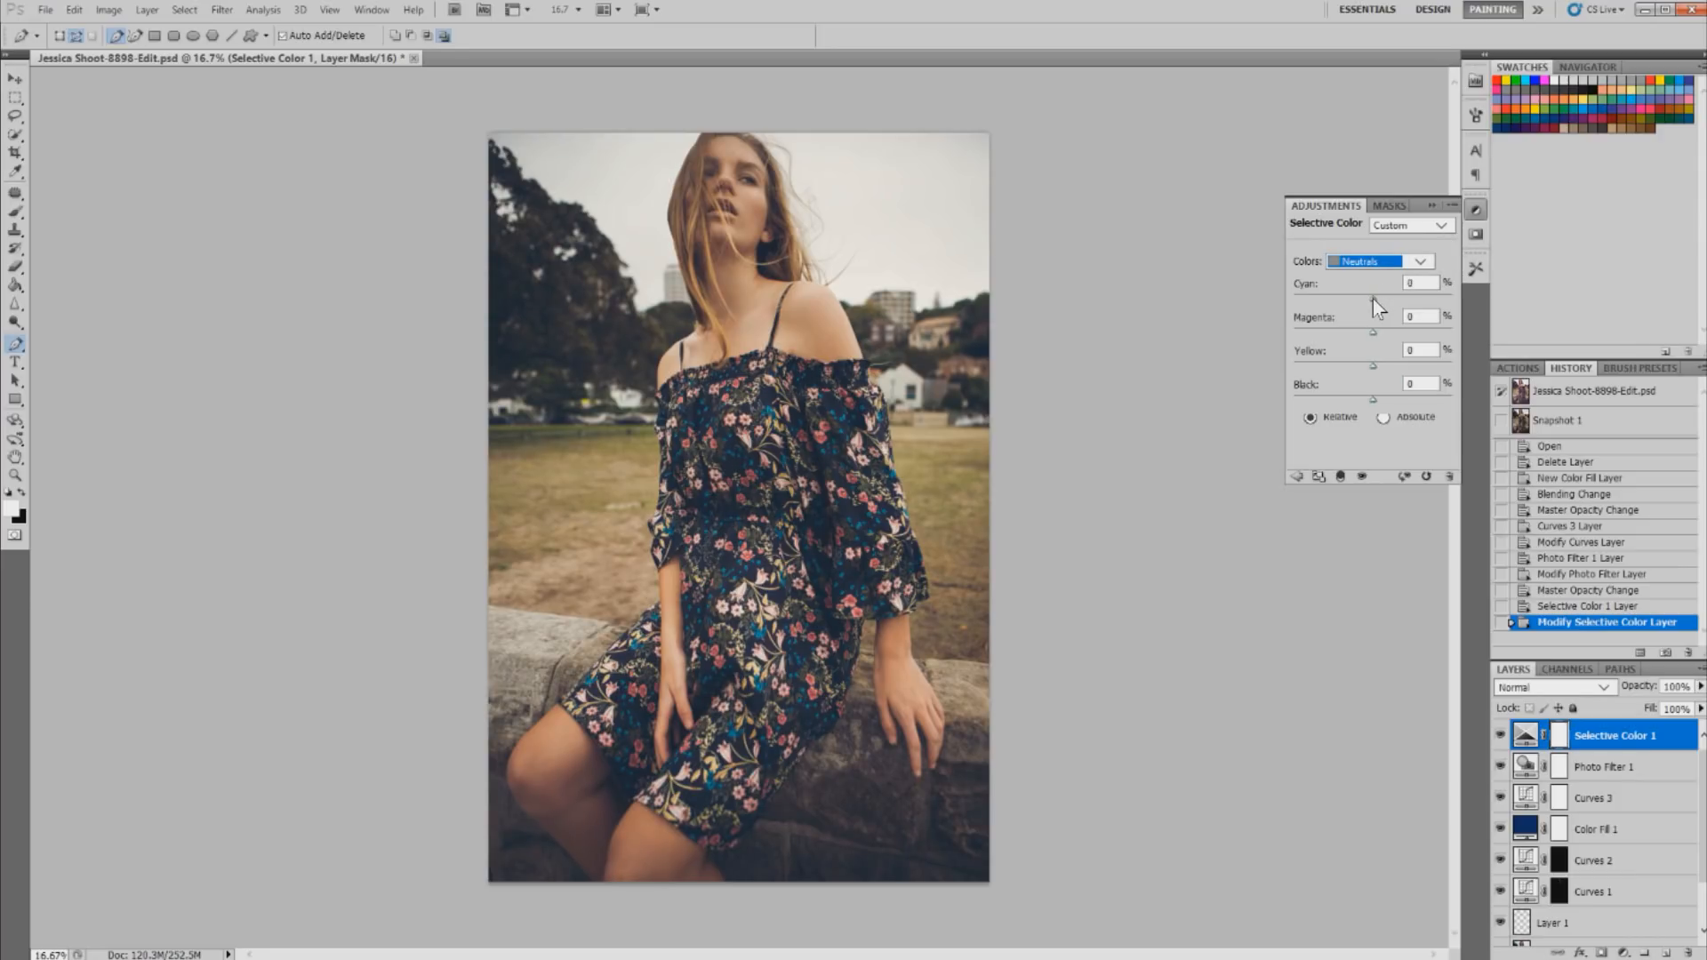
left_click_drag(1373, 298, 1372, 299)
left_click_drag(1374, 332, 1375, 333)
left_click(1426, 313)
key("BackSpace")
type("2")
- Set the Selective Color layer's Blacks to cyan -2%, magenta +2% and yellow -2%, and compare the image with and without the layer
left_click(1373, 263)
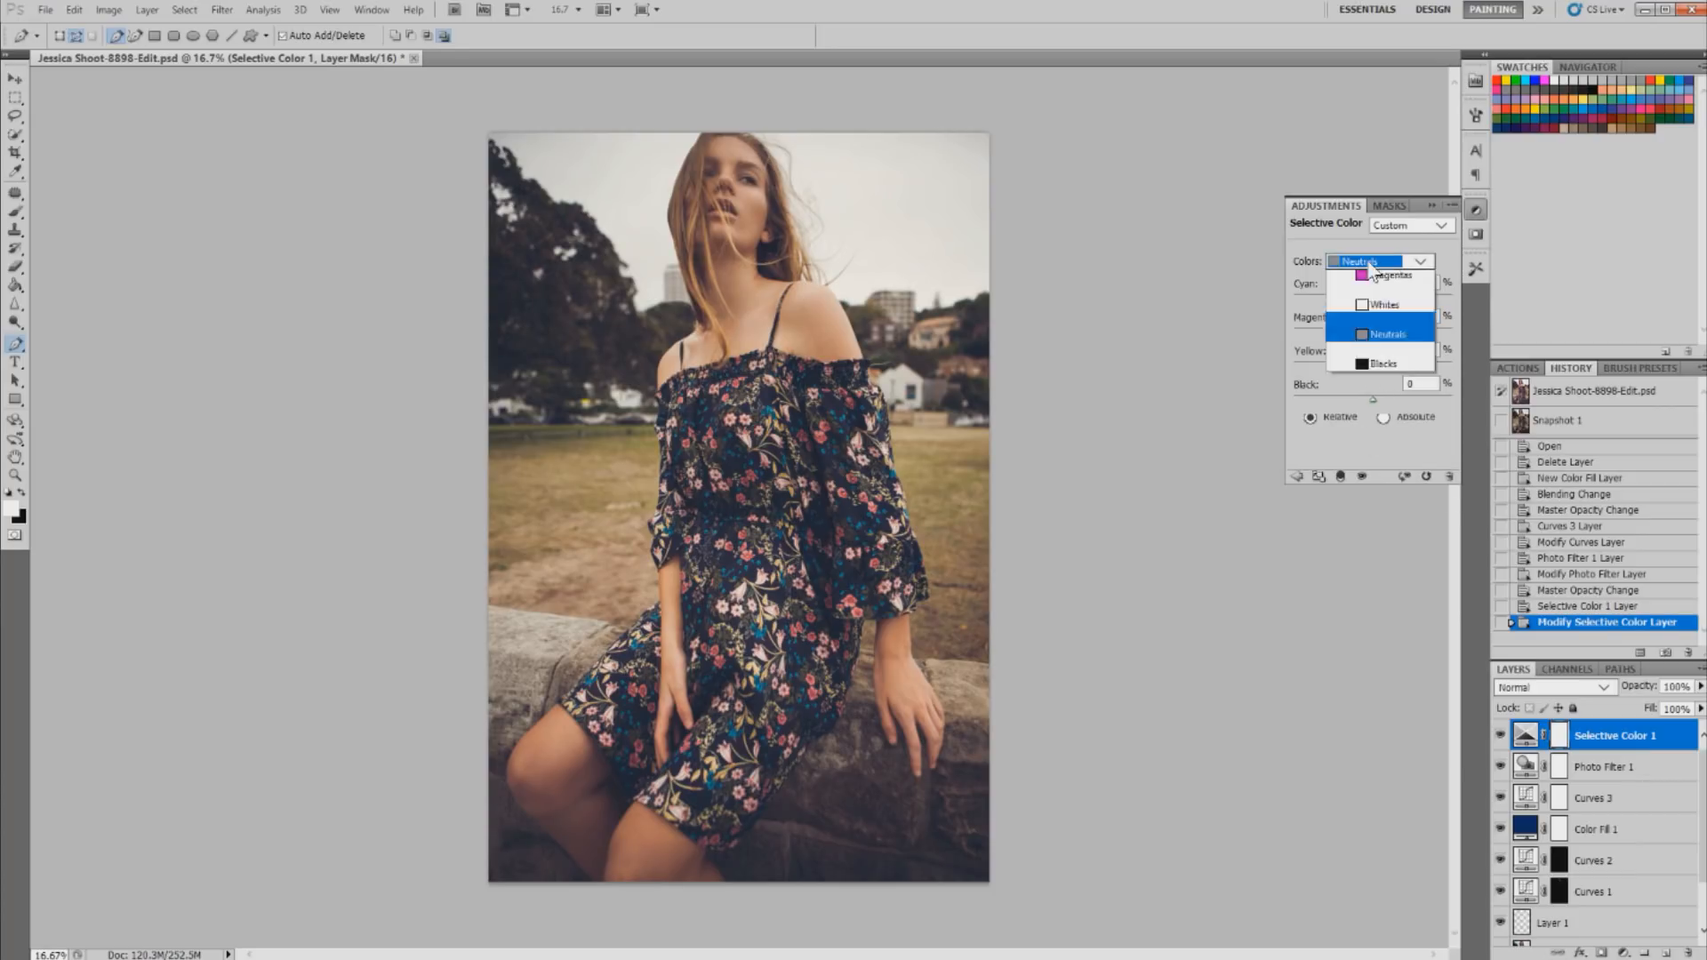
left_click(1383, 529)
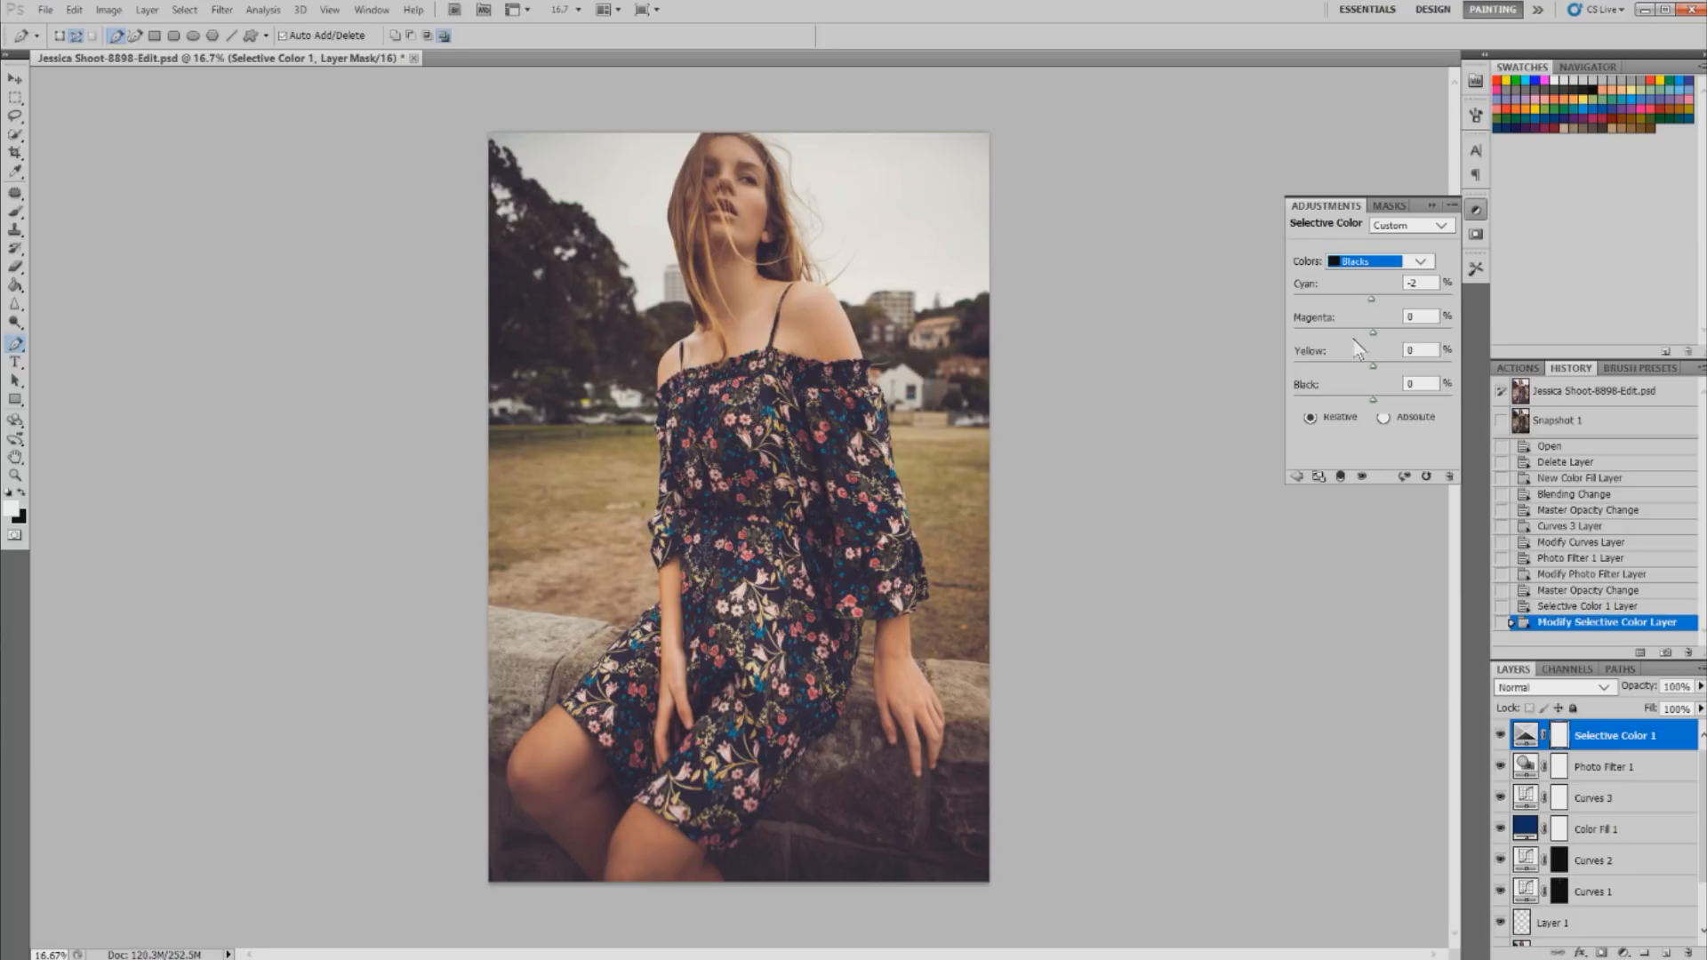
left_click_drag(1372, 332, 1373, 331)
left_click_drag(1372, 370, 1370, 369)
left_click(1501, 735)
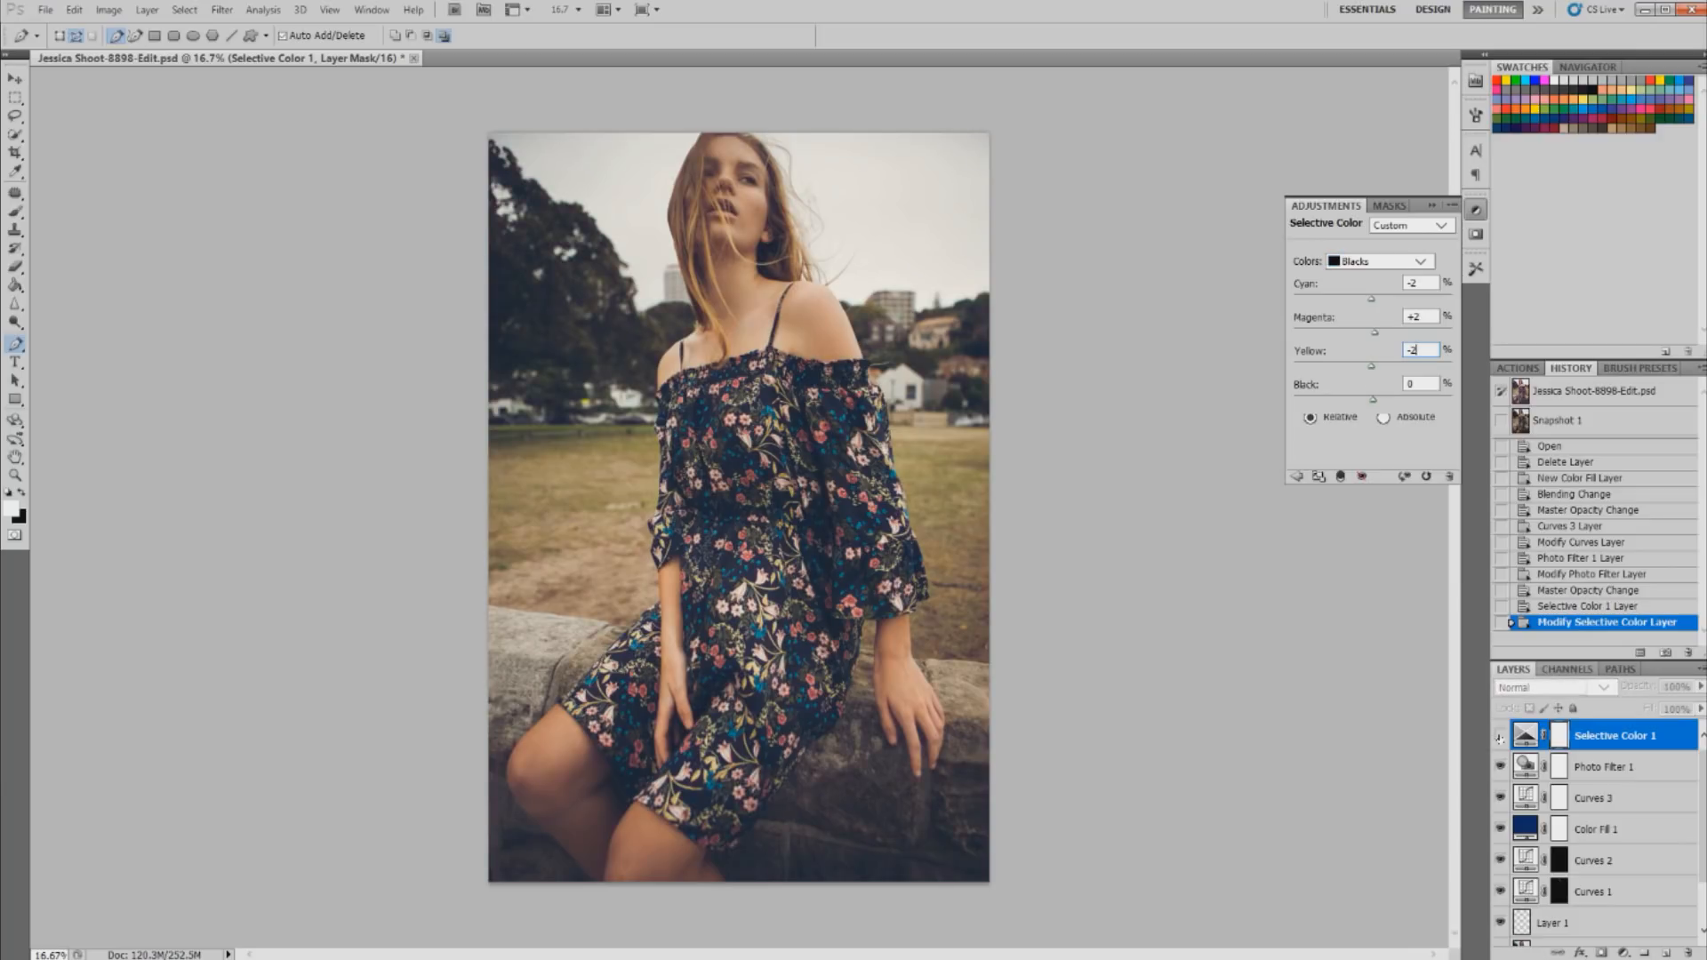
left_click(1501, 735)
left_click(1501, 735)
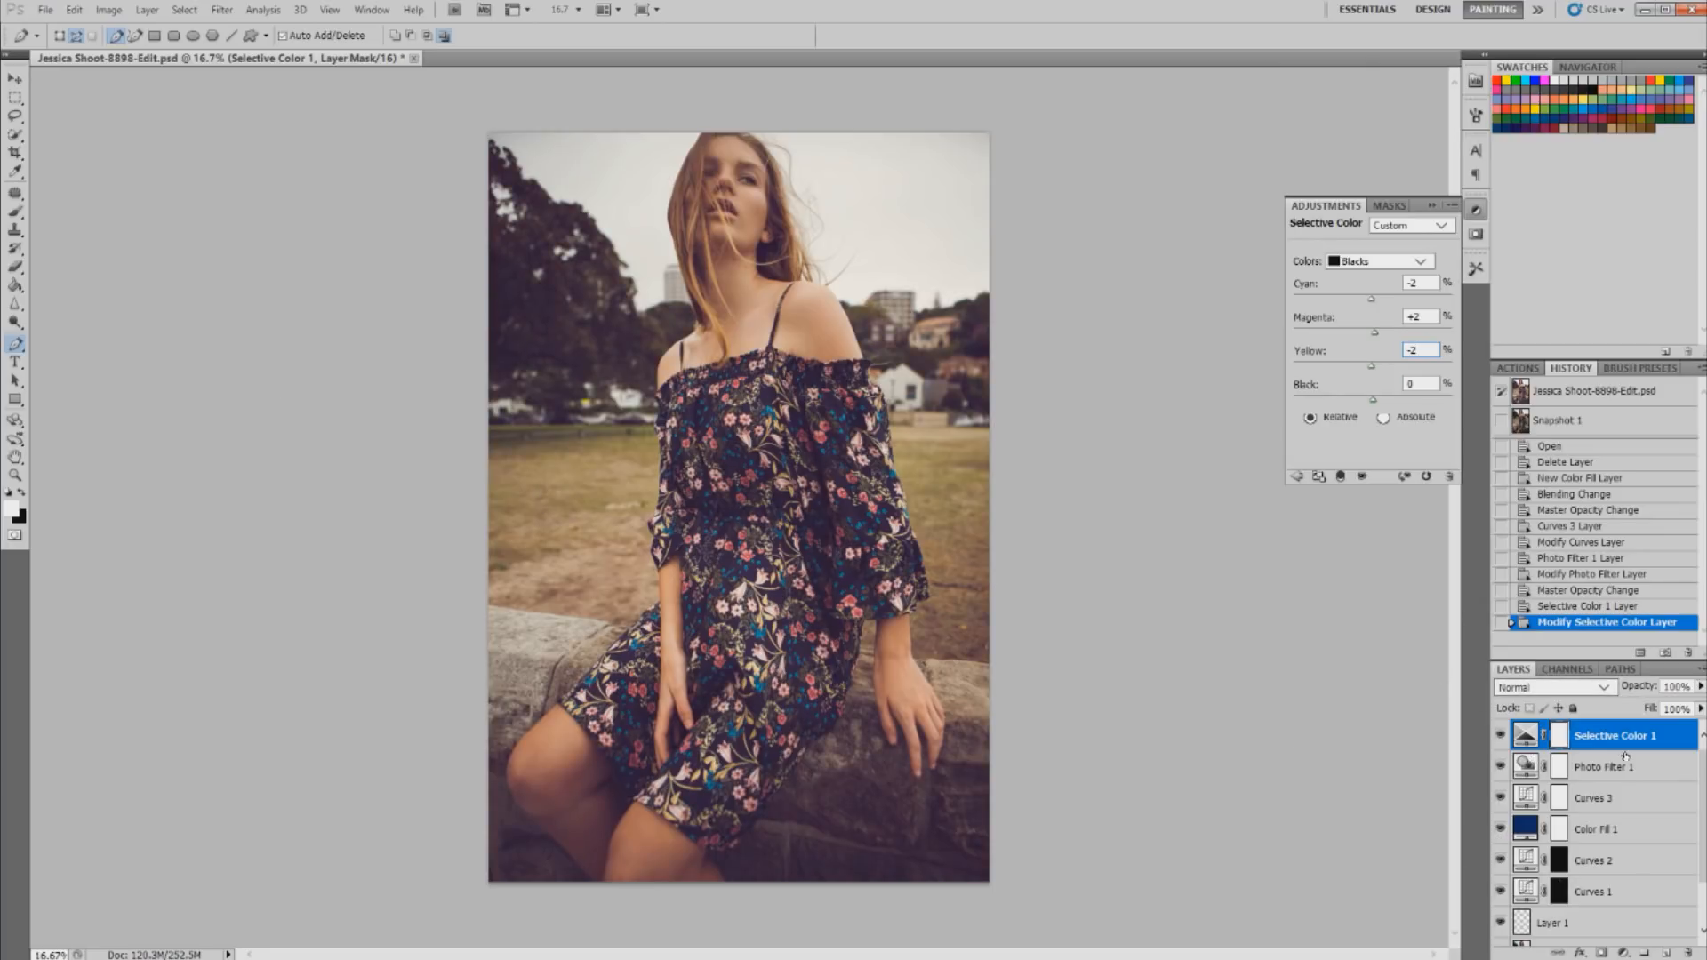
- Add a Black & White adjustment layer in Luminosity blending mode with its Yellows set to 88
left_click(1623, 952)
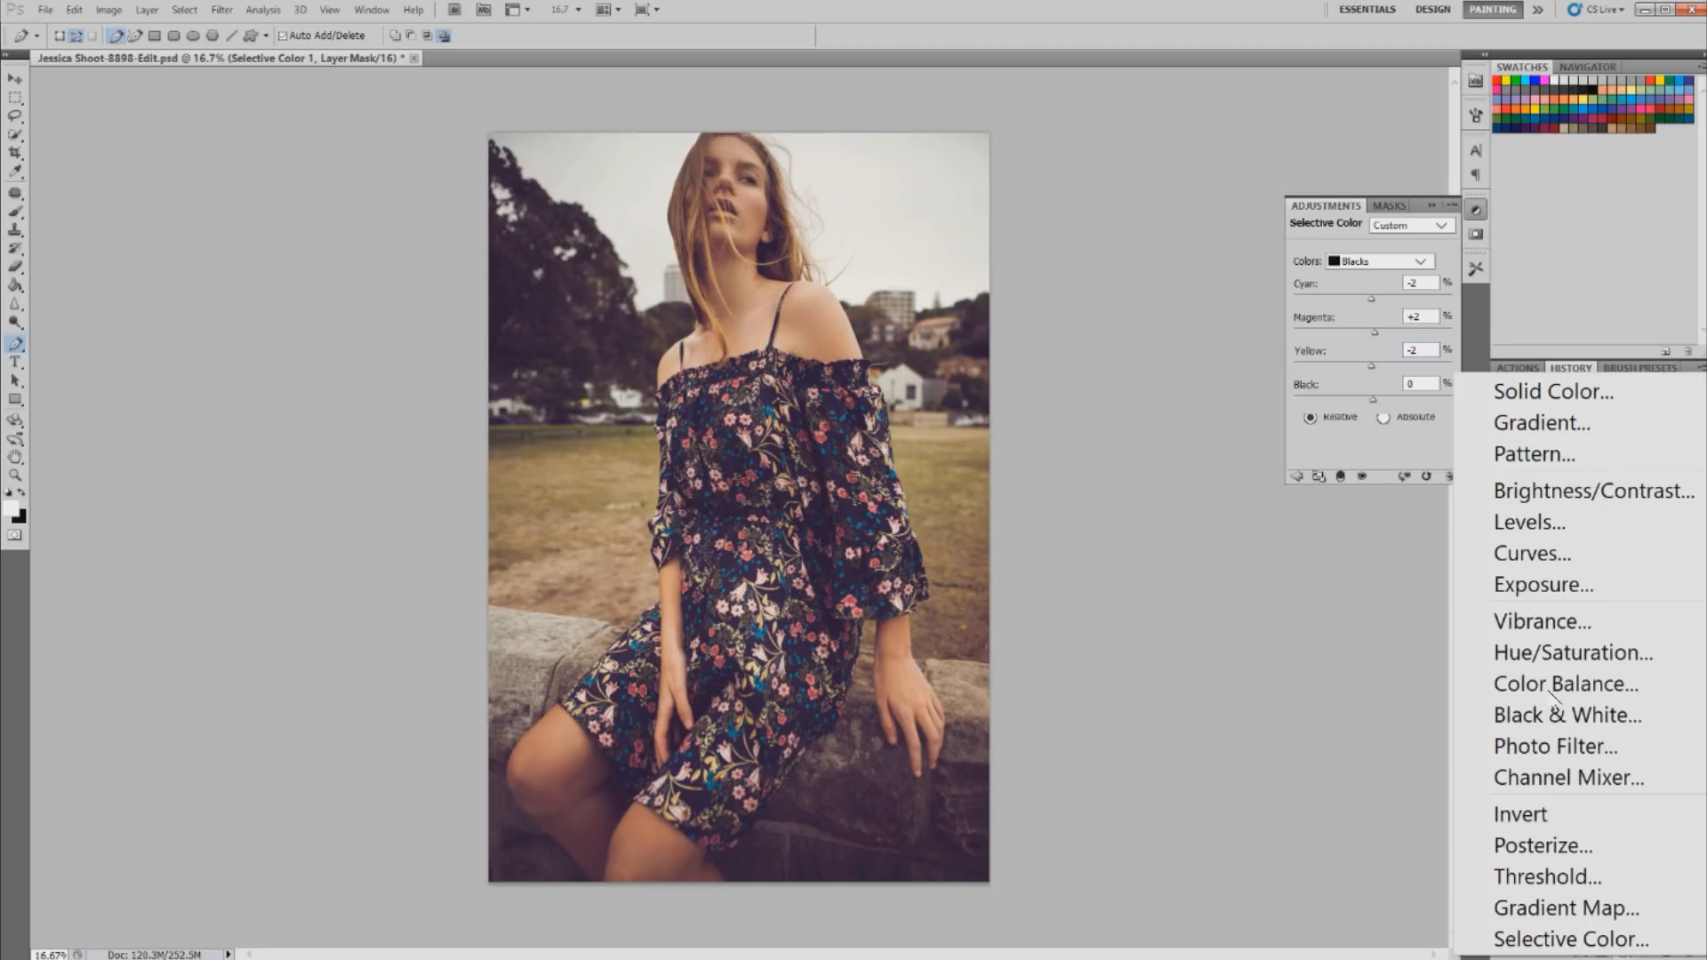
left_click(1591, 722)
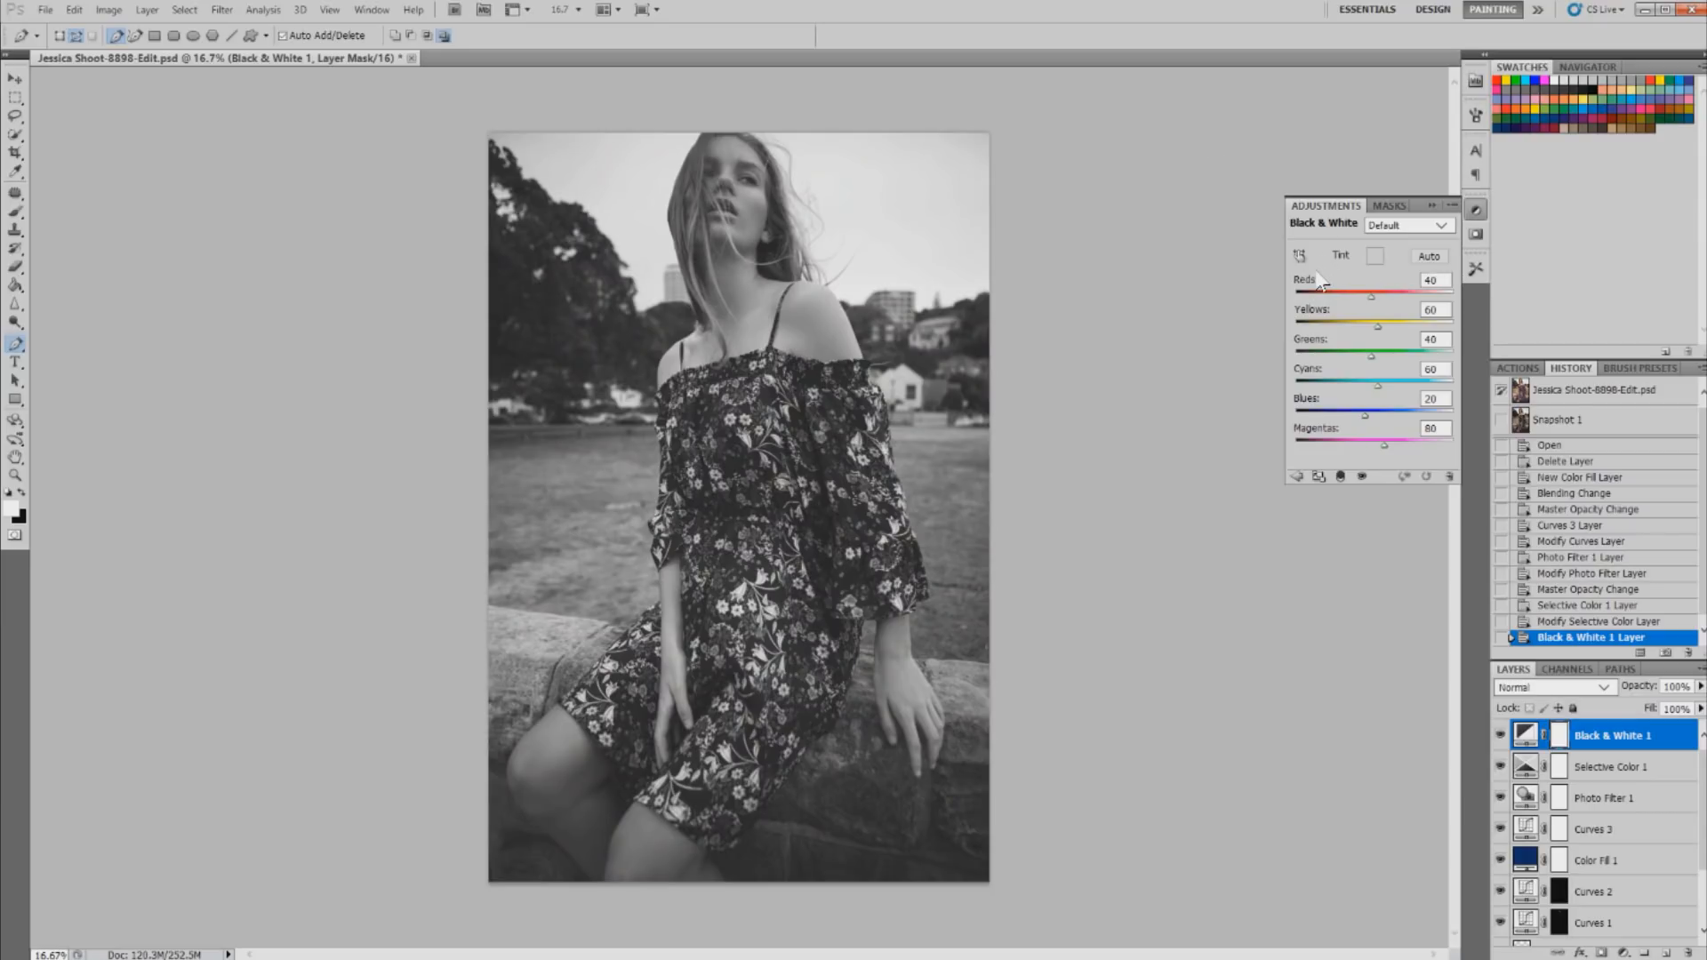
left_click(1518, 689)
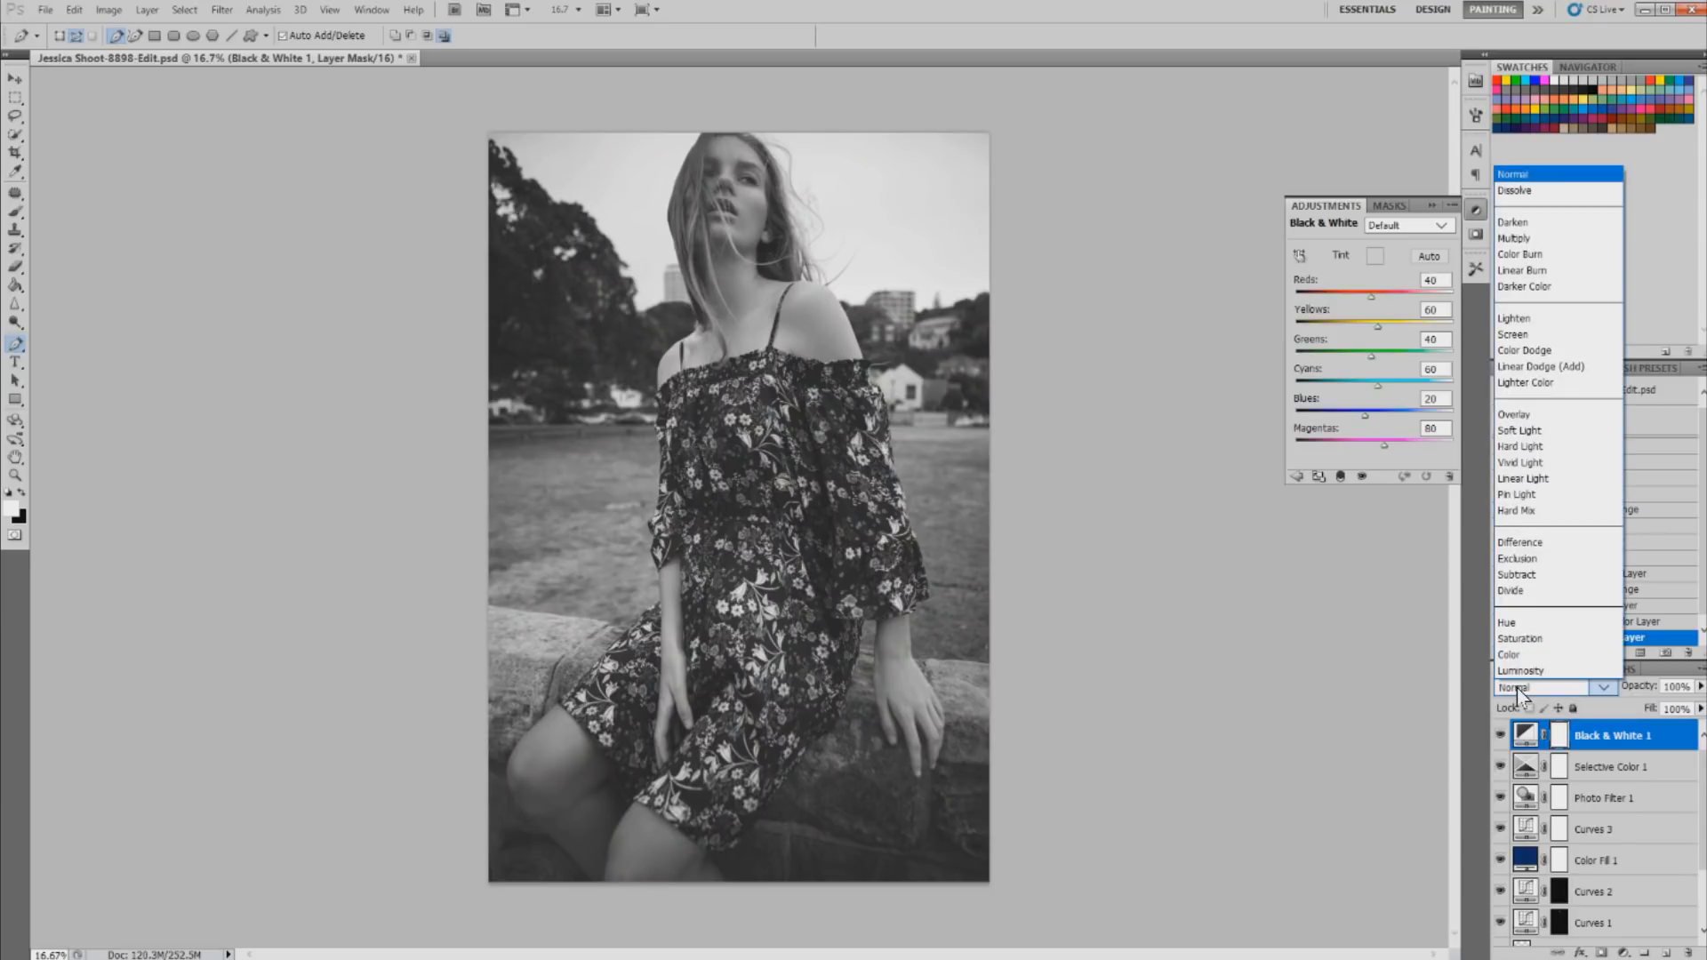
left_click(1522, 672)
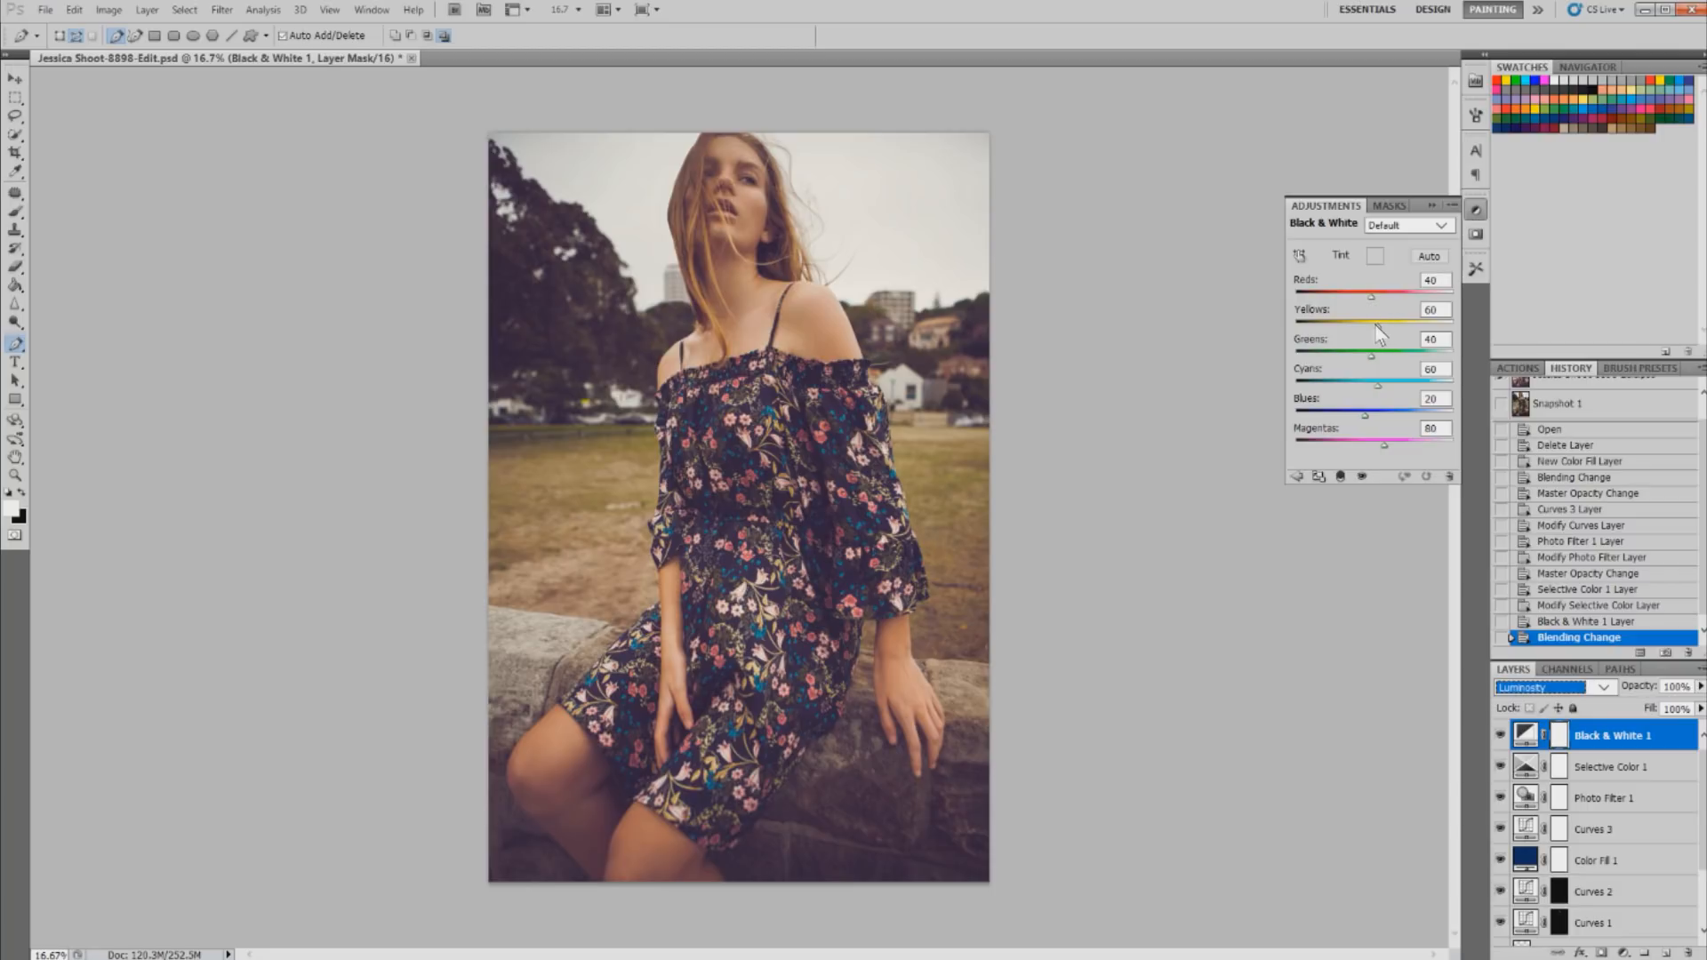
mouse_move(1380, 326)
left_mouse_down()
mouse_move(1415, 318)
mouse_move(1385, 326)
left_mouse_up()
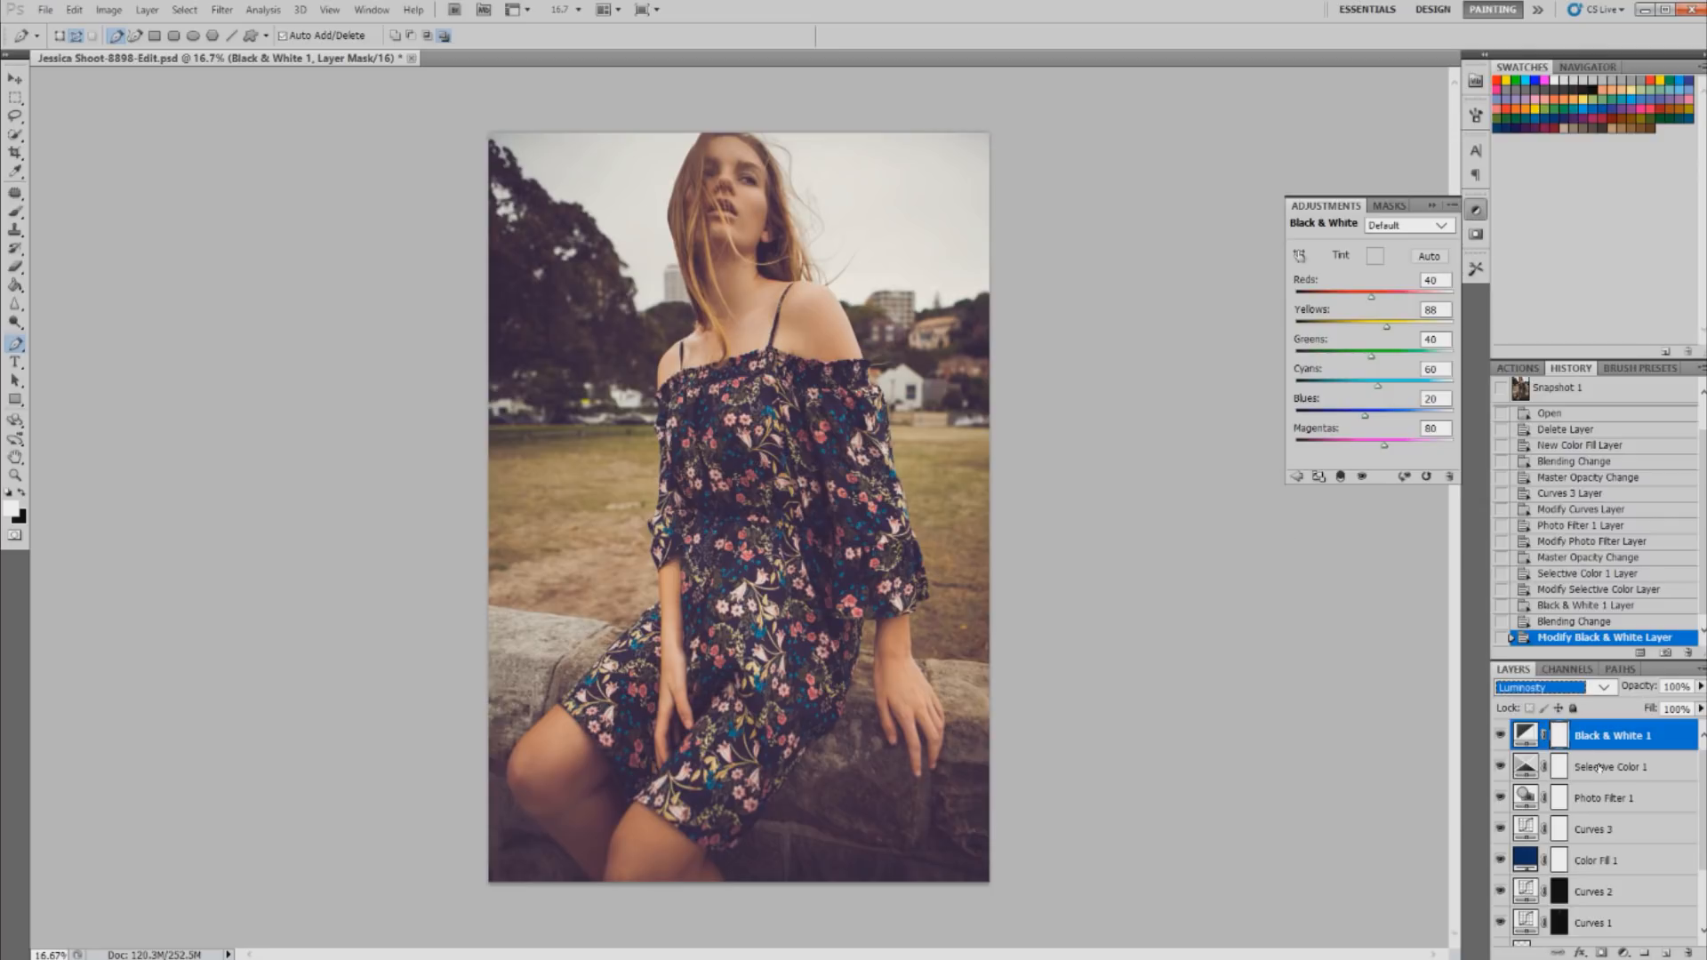
- Load the RGB channel's luminosity as a selection and add a Levels adjustment layer masked by it above the Black & White layer
left_click(1561, 668)
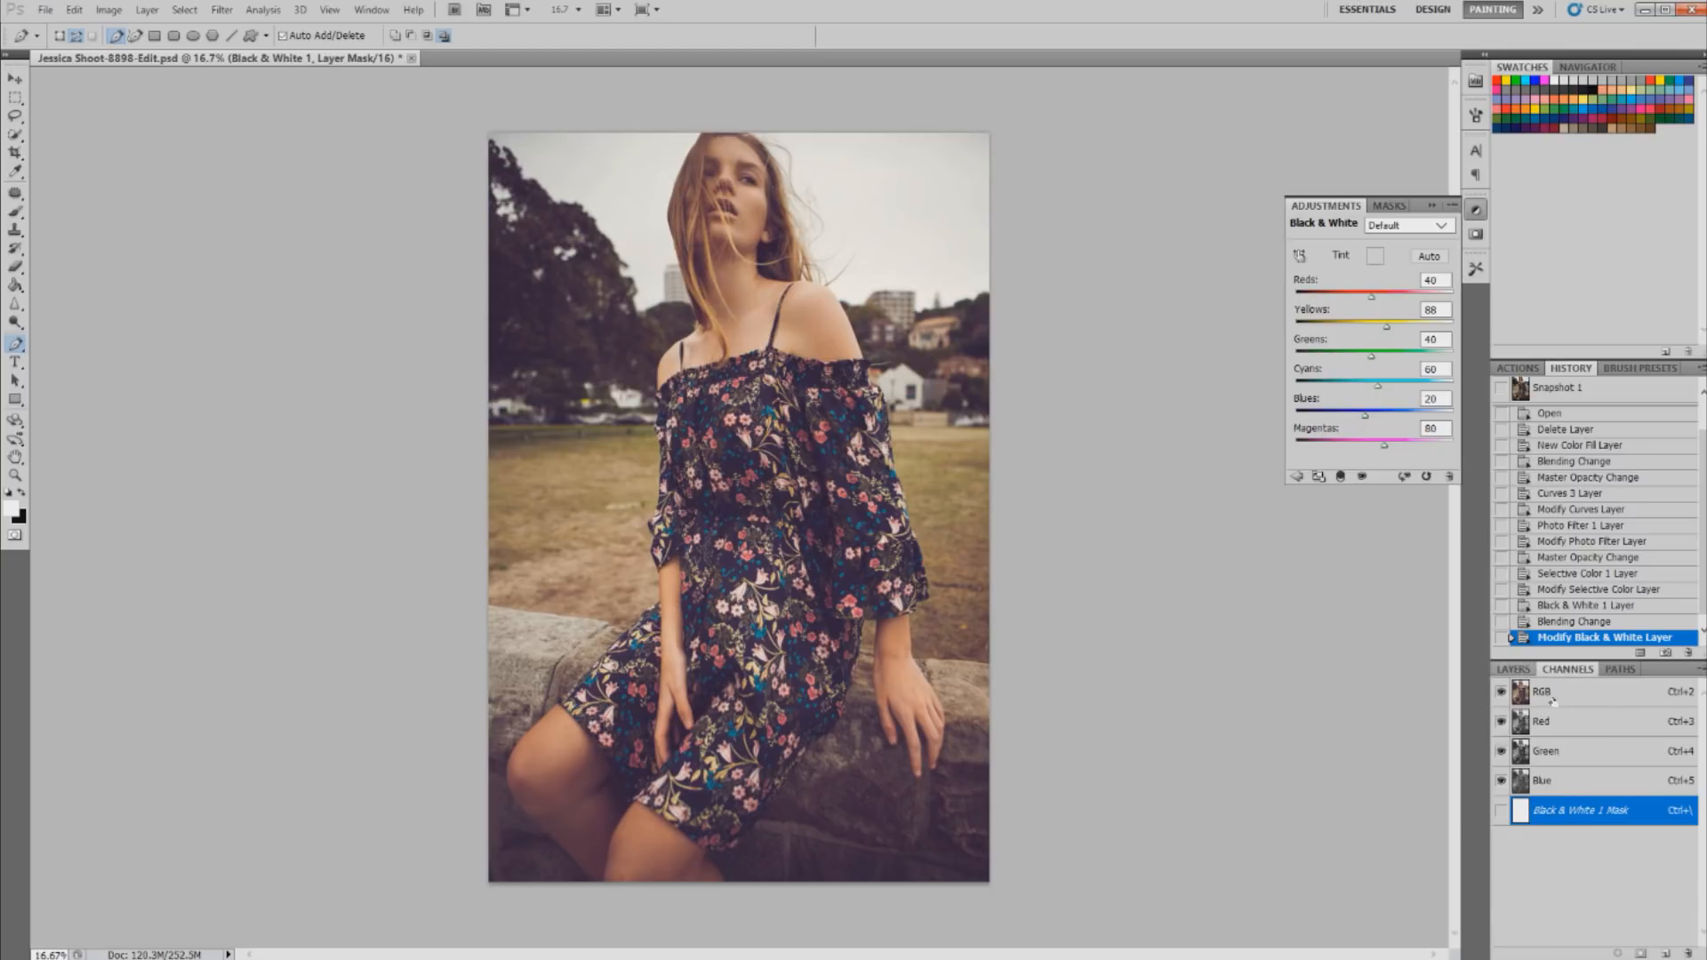
left_click(1551, 694)
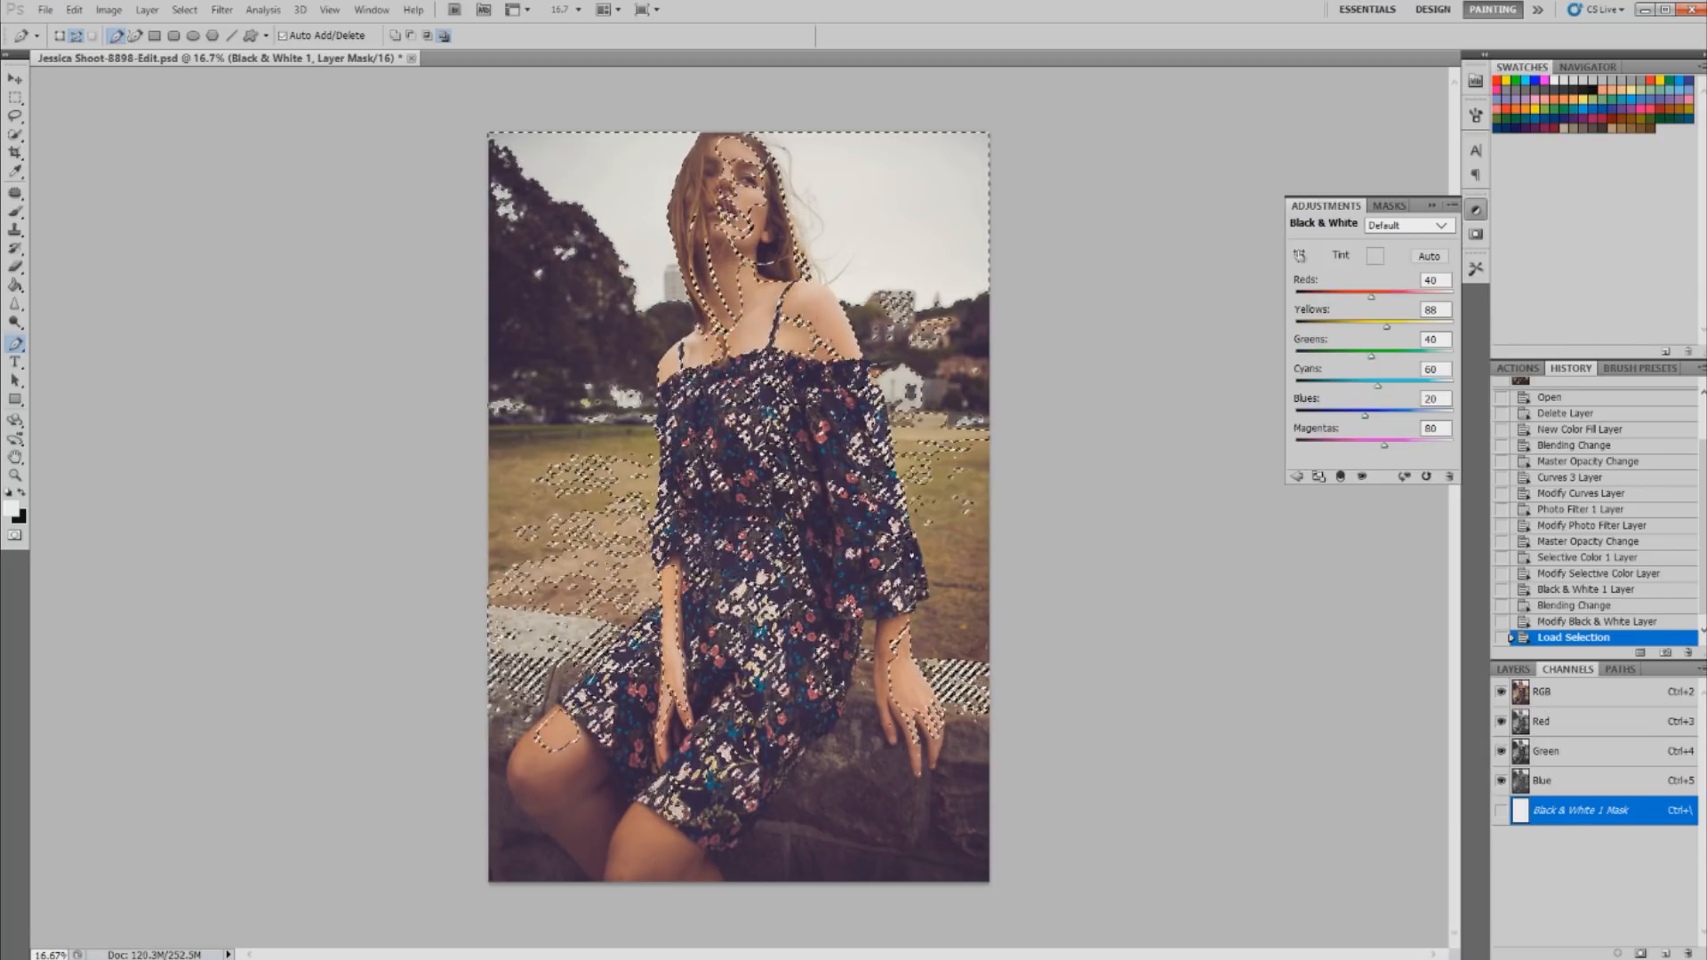
left_click(1515, 677)
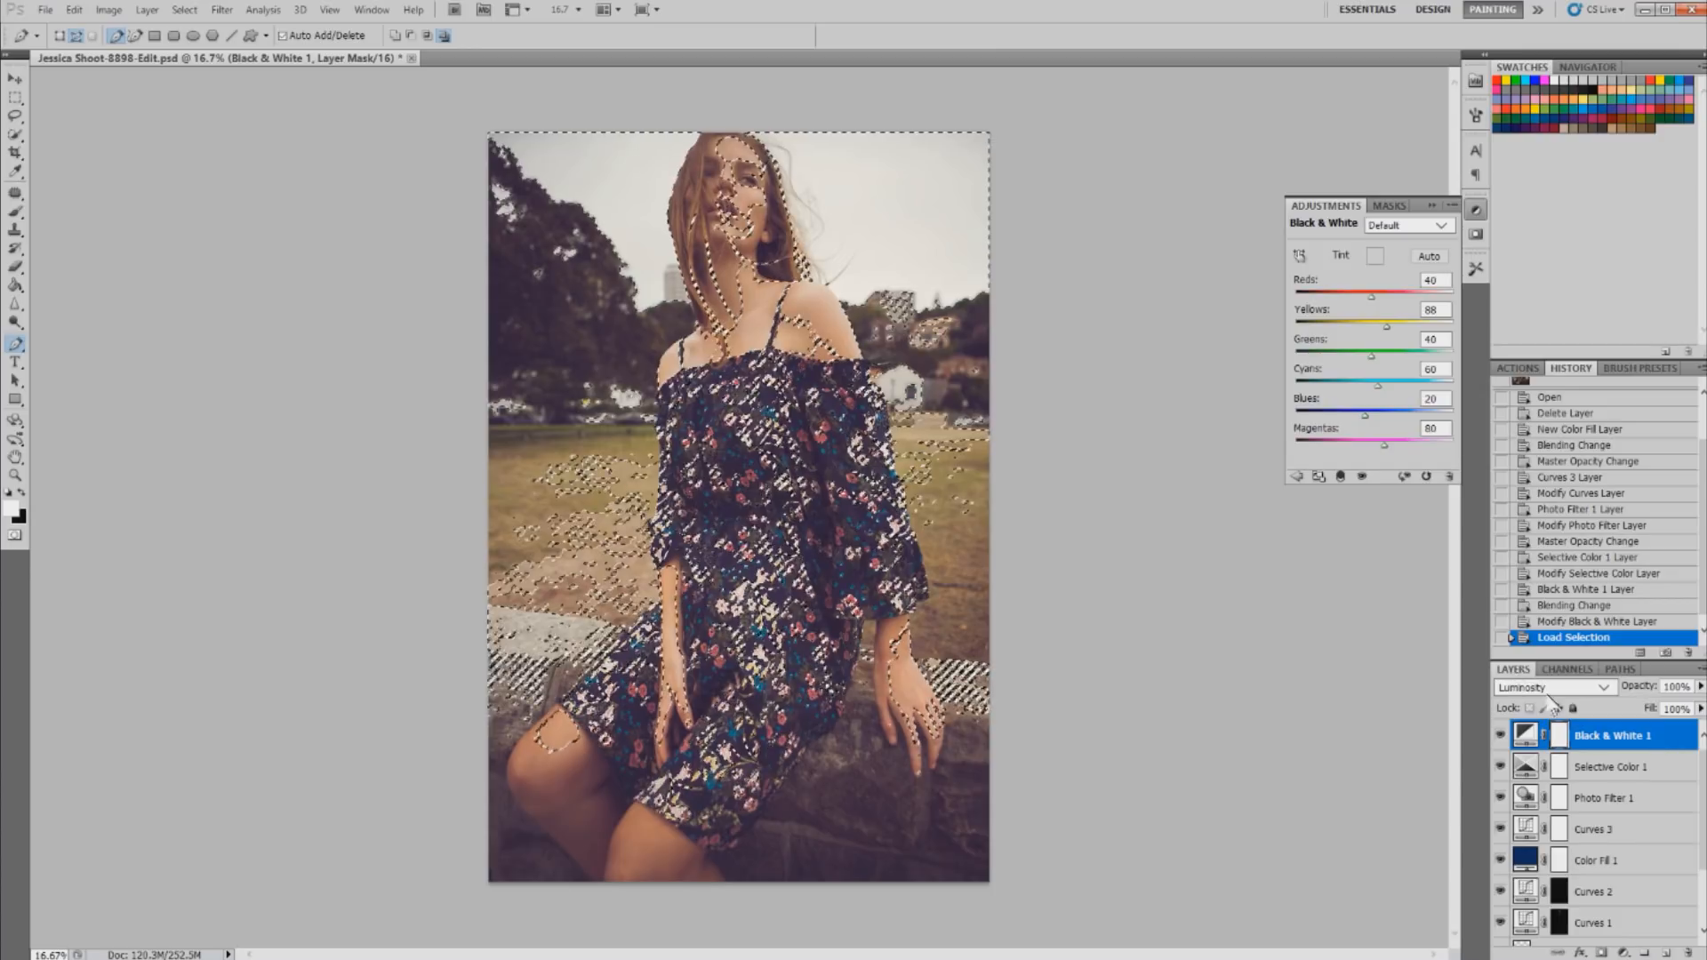
left_click(1624, 952)
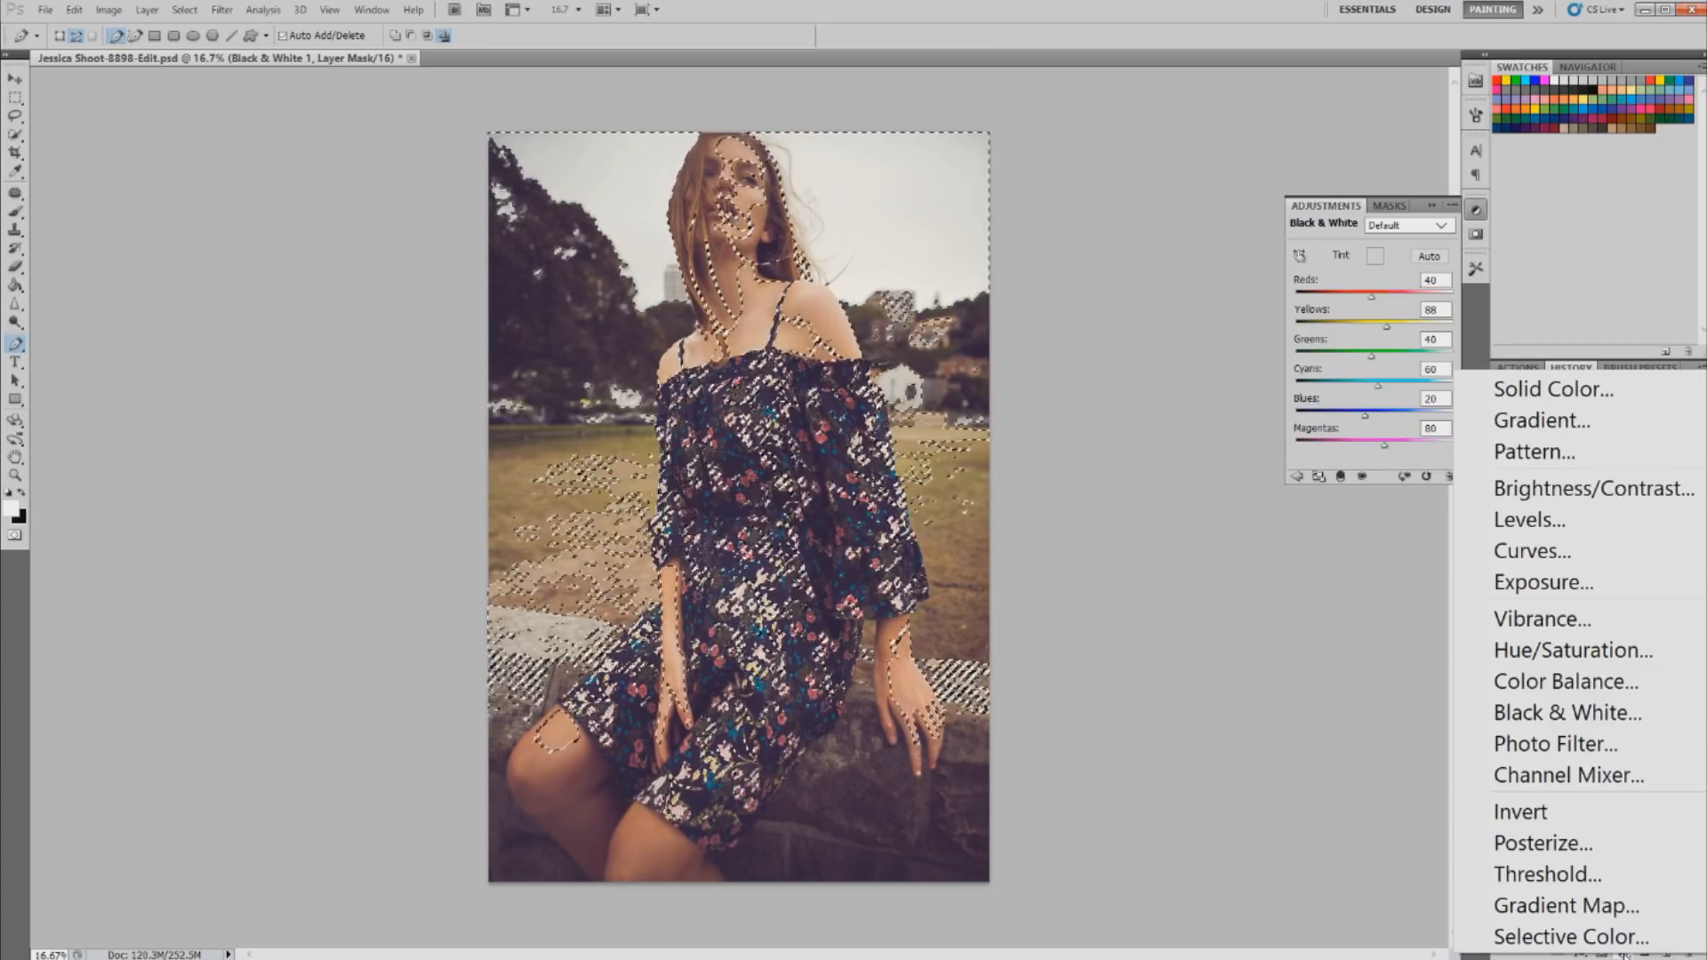
left_click(1556, 518)
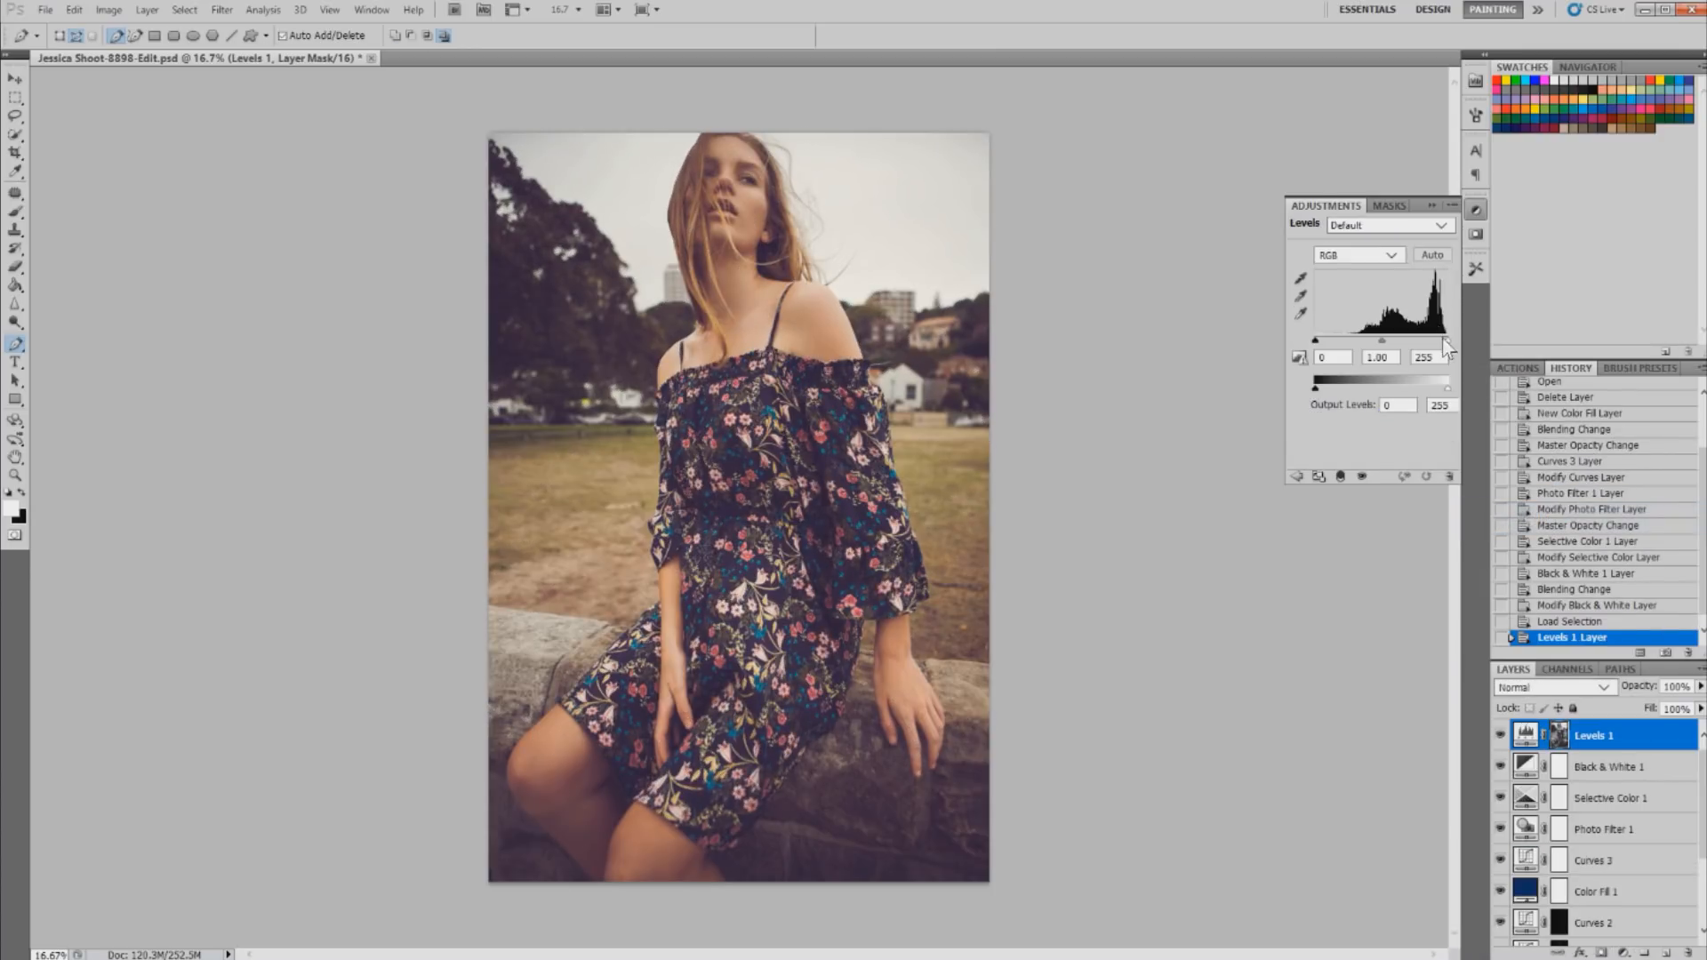
- Set the Levels layer's input shadows to 6, midtones to 1.08 and highlights to 249
mouse_move(1447, 343)
left_mouse_down()
mouse_move(1430, 339)
mouse_move(1449, 337)
left_mouse_up()
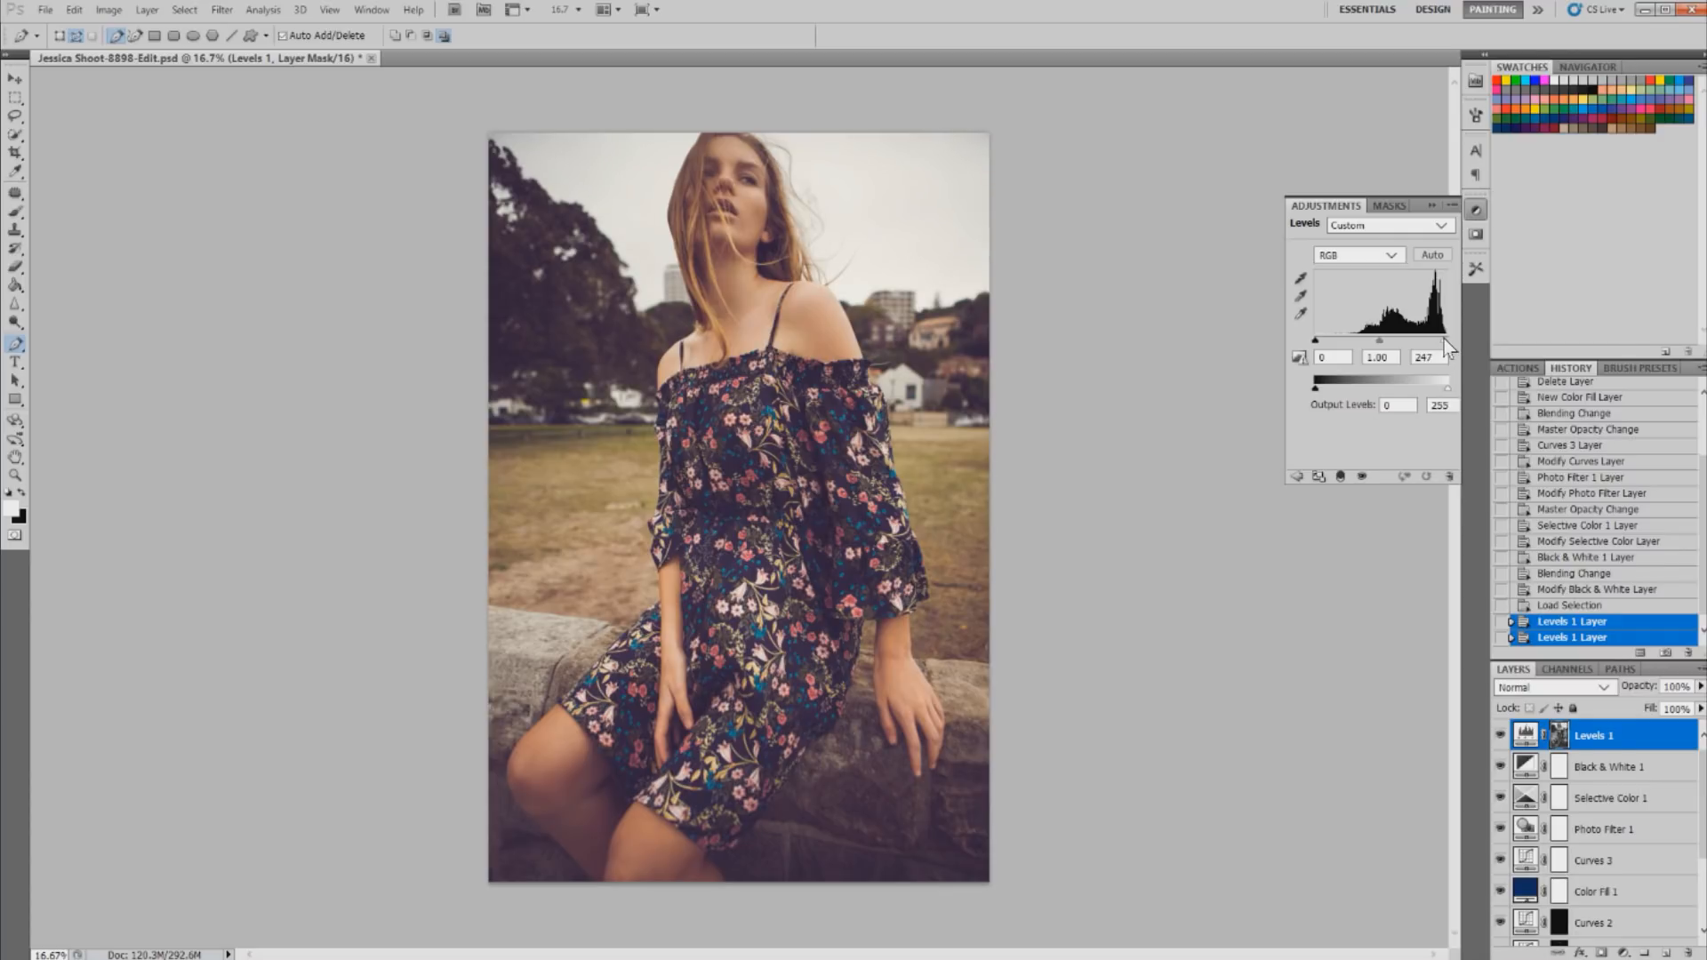
left_click_drag(1444, 339, 1444, 339)
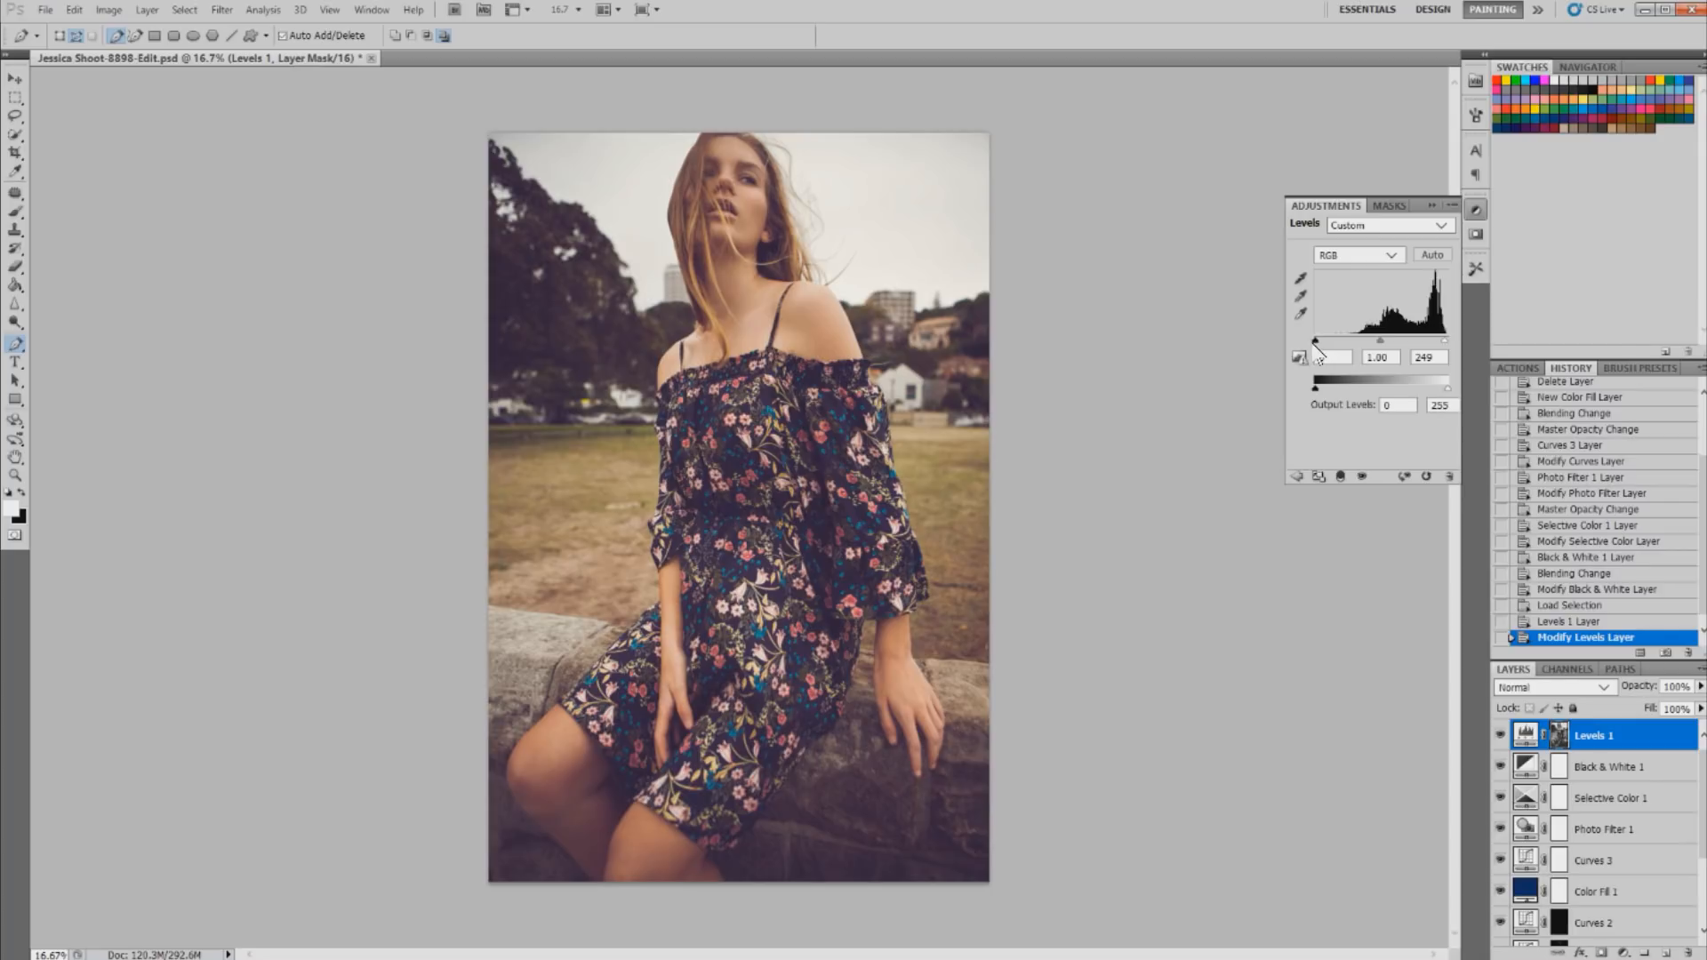
left_click_drag(1314, 342, 1318, 341)
left_click(1323, 357)
left_click_drag(1384, 340, 1377, 340)
- Add a second Black & White adjustment layer in Color blending mode with its fill reduced to 22%
left_click(1626, 951)
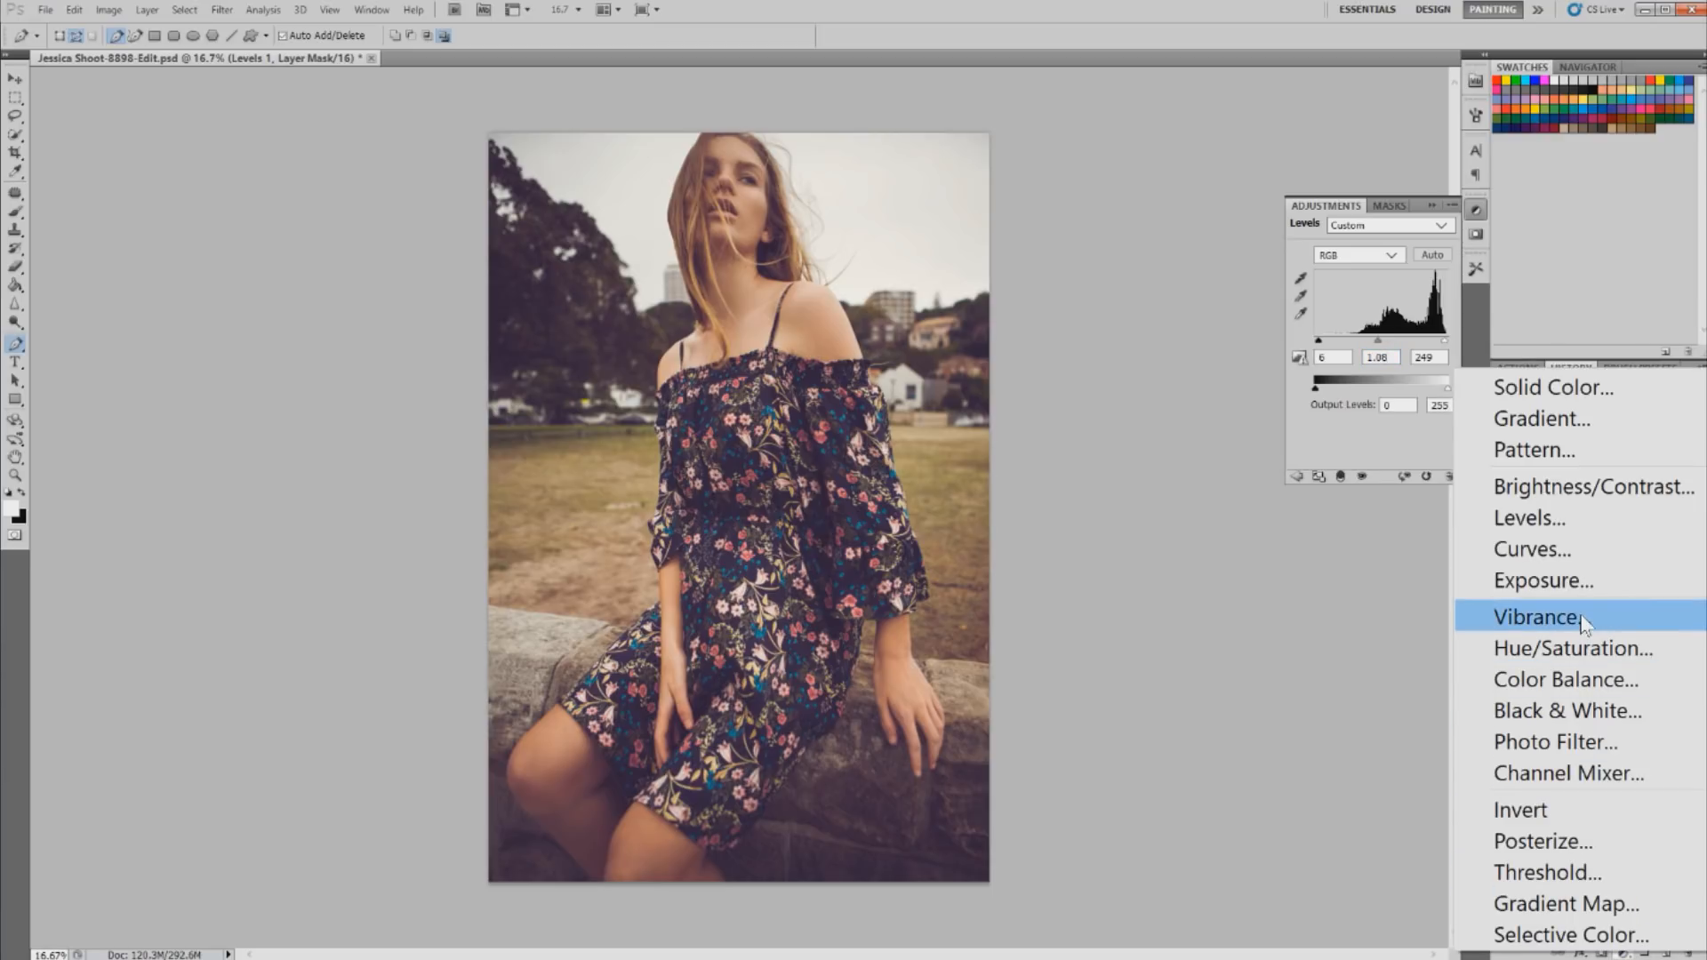
left_click(1583, 710)
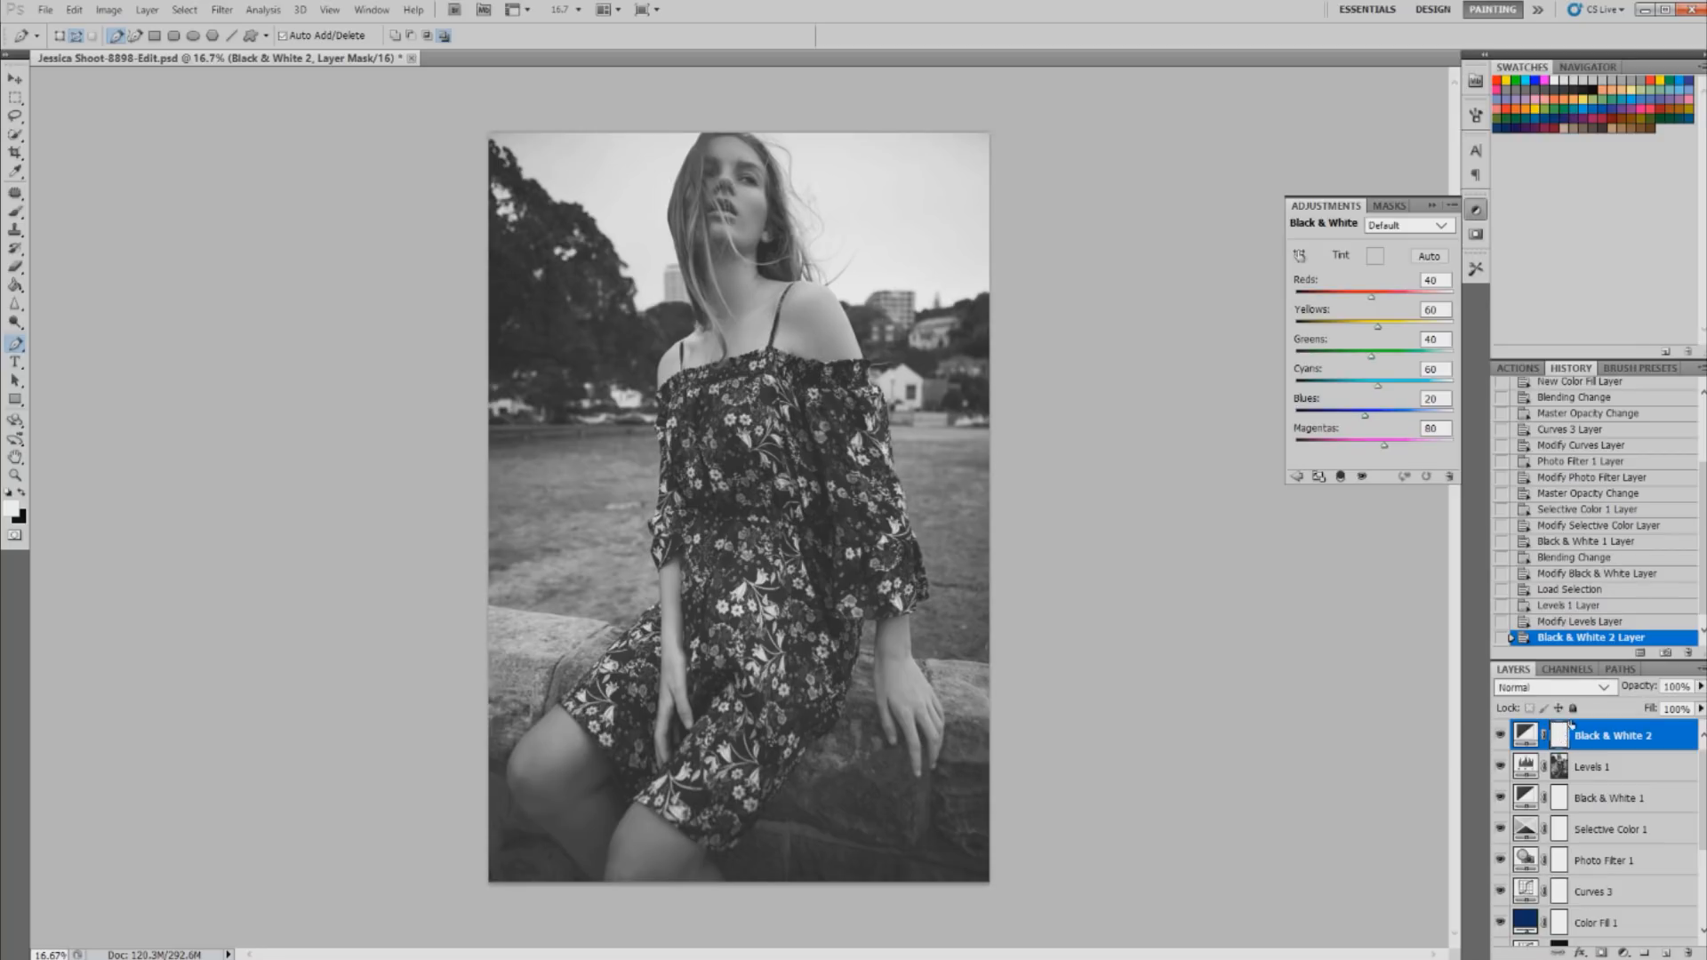
key("g")
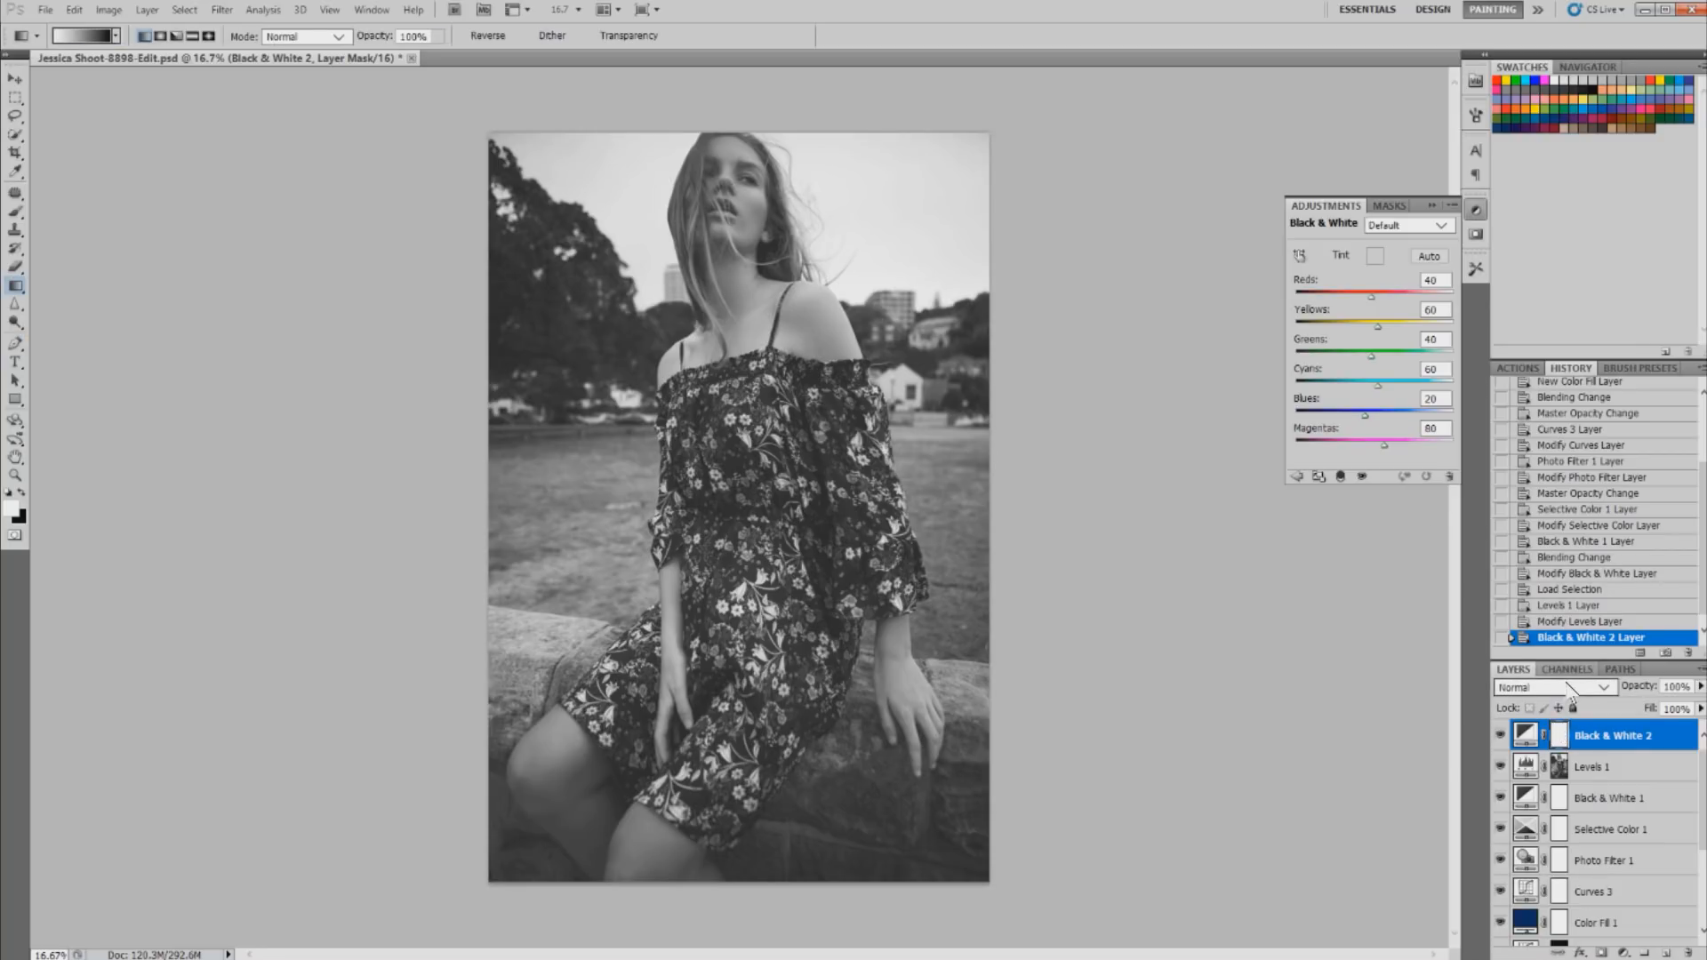
left_click(1557, 690)
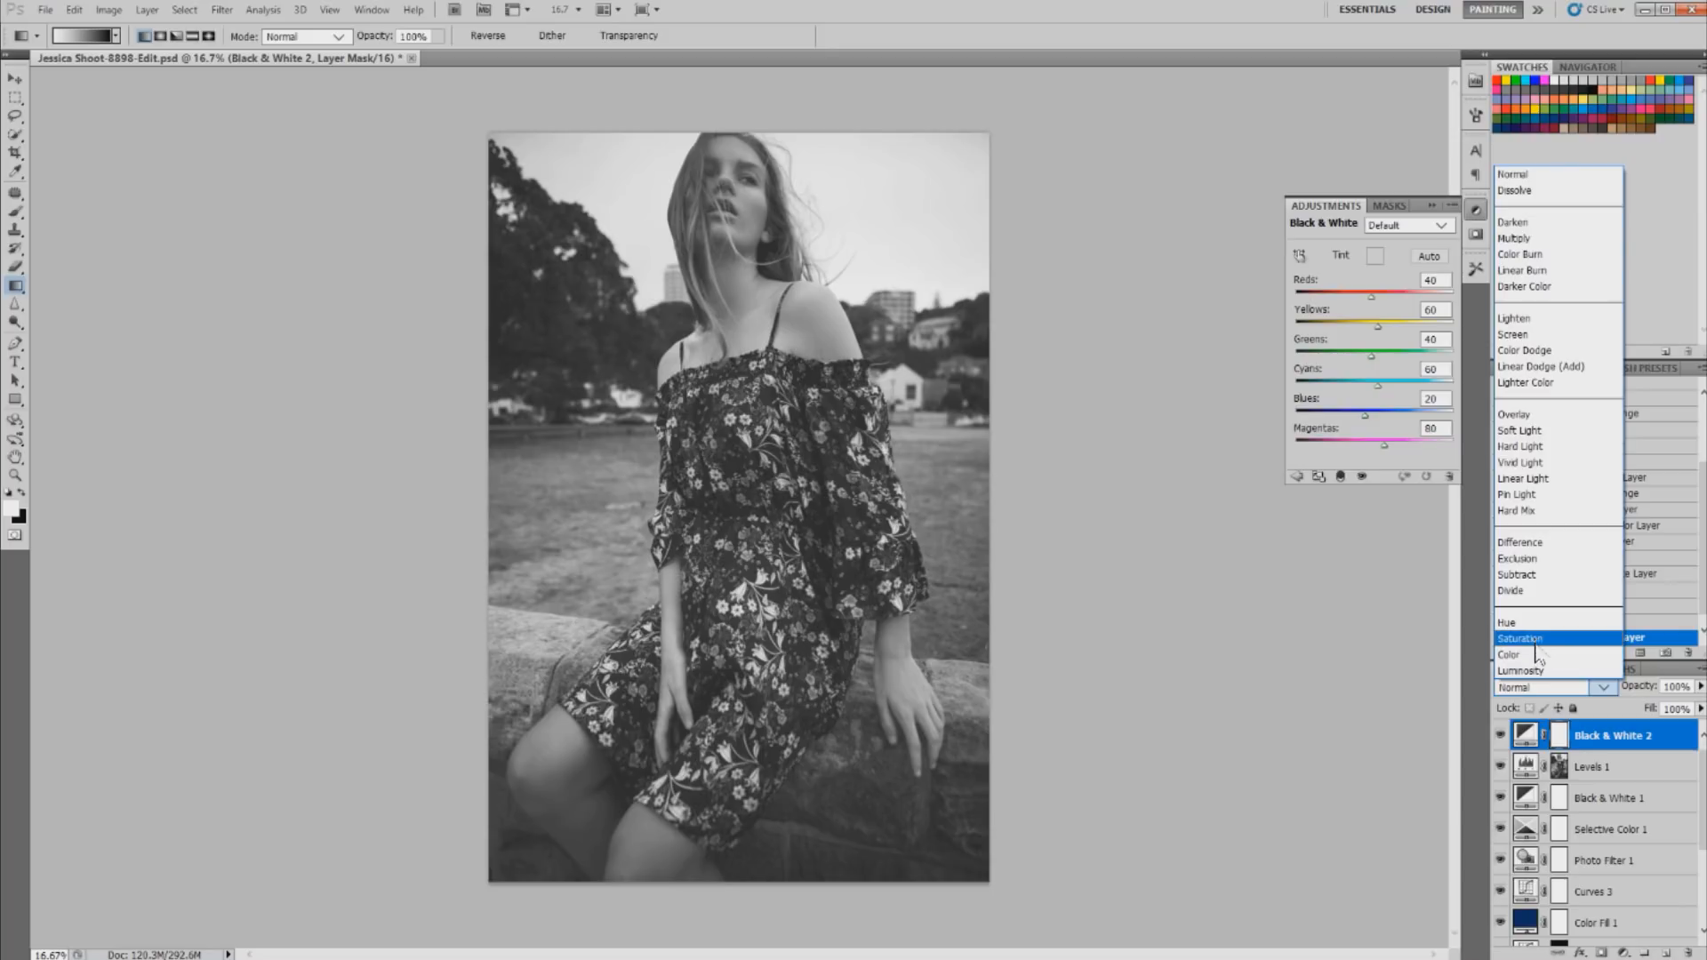
left_click(1536, 654)
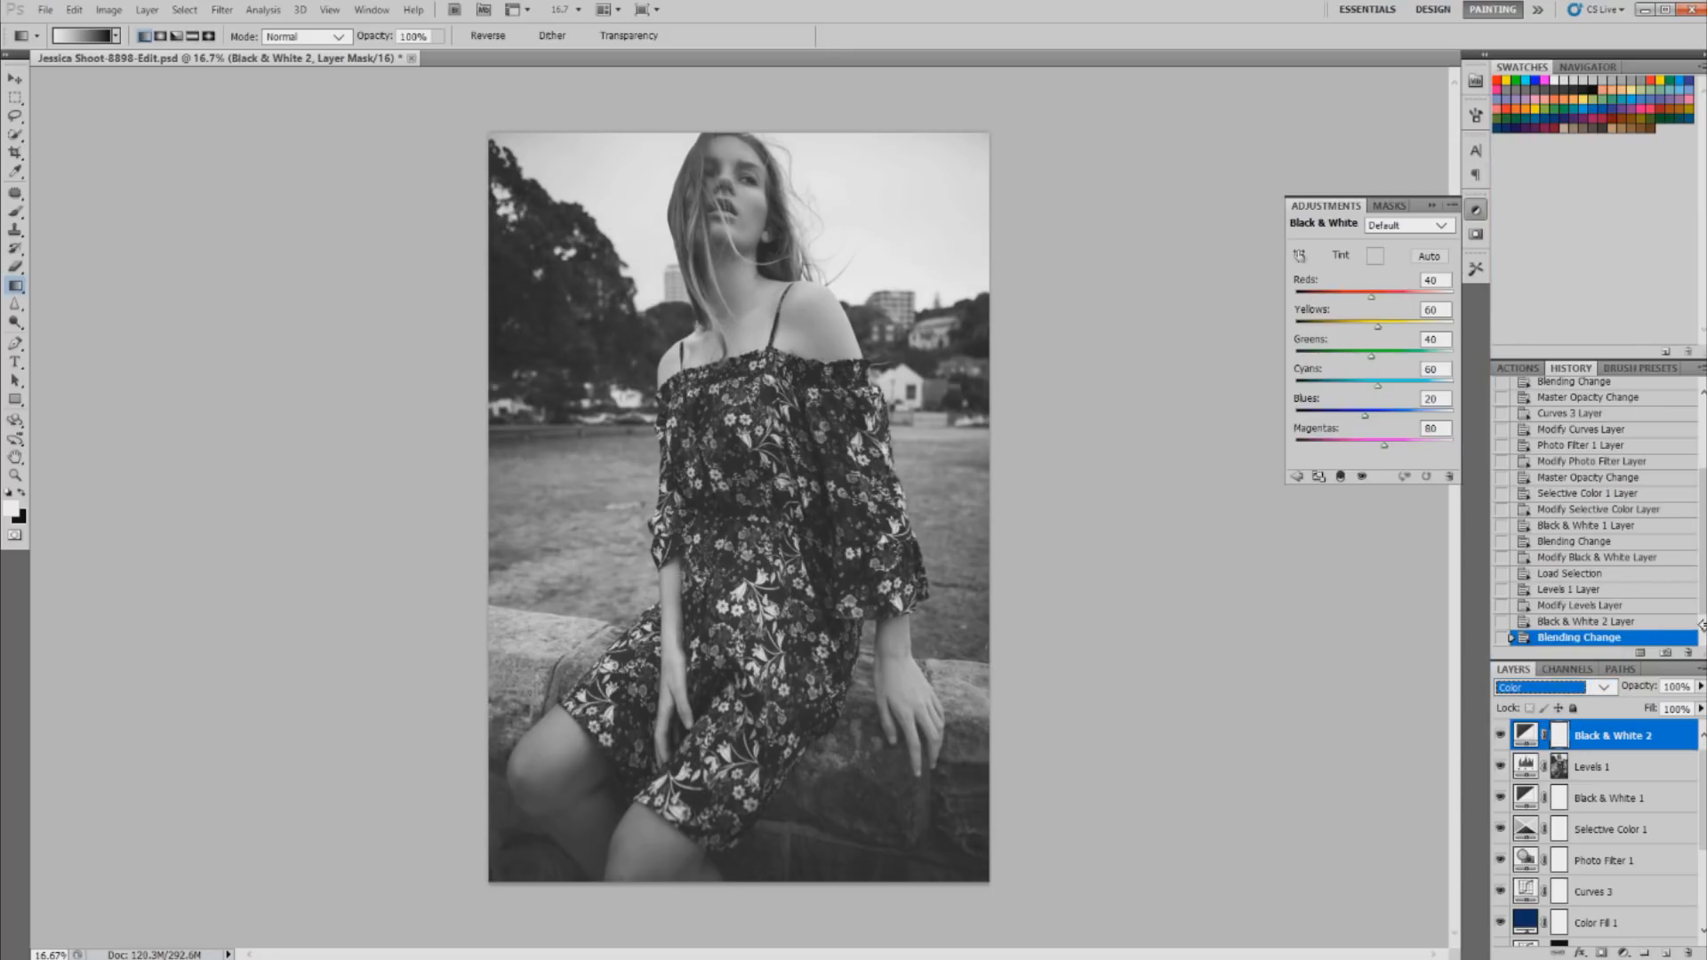
left_click(1702, 709)
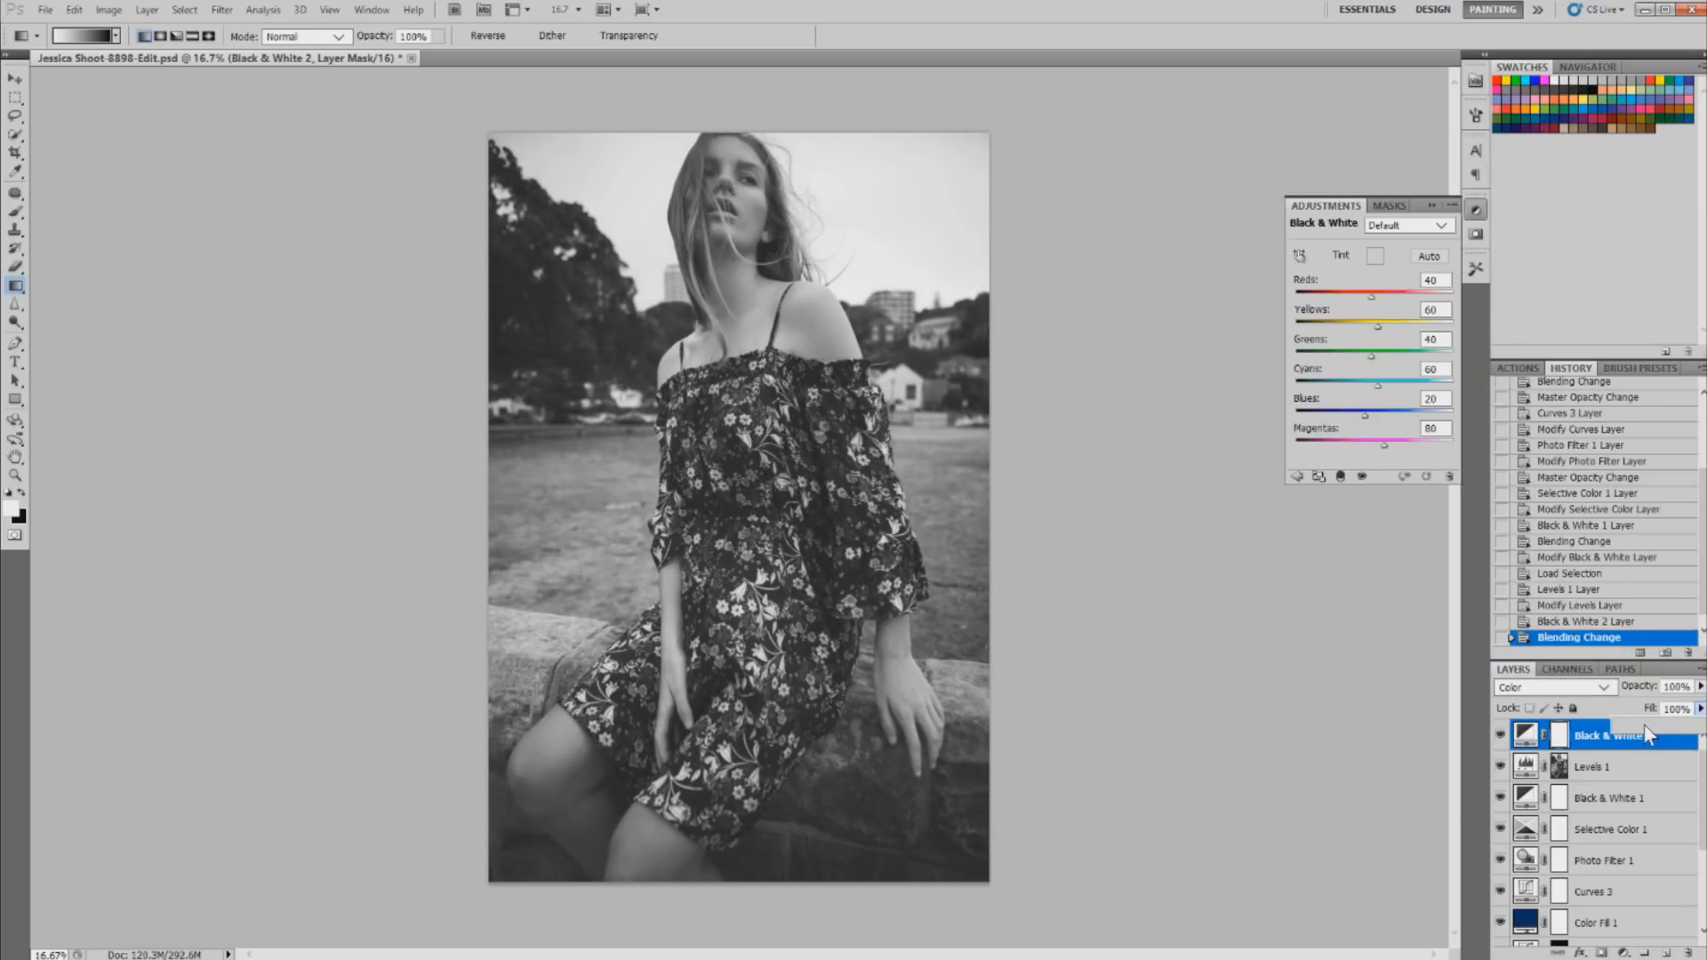
left_click_drag(1646, 733, 1621, 733)
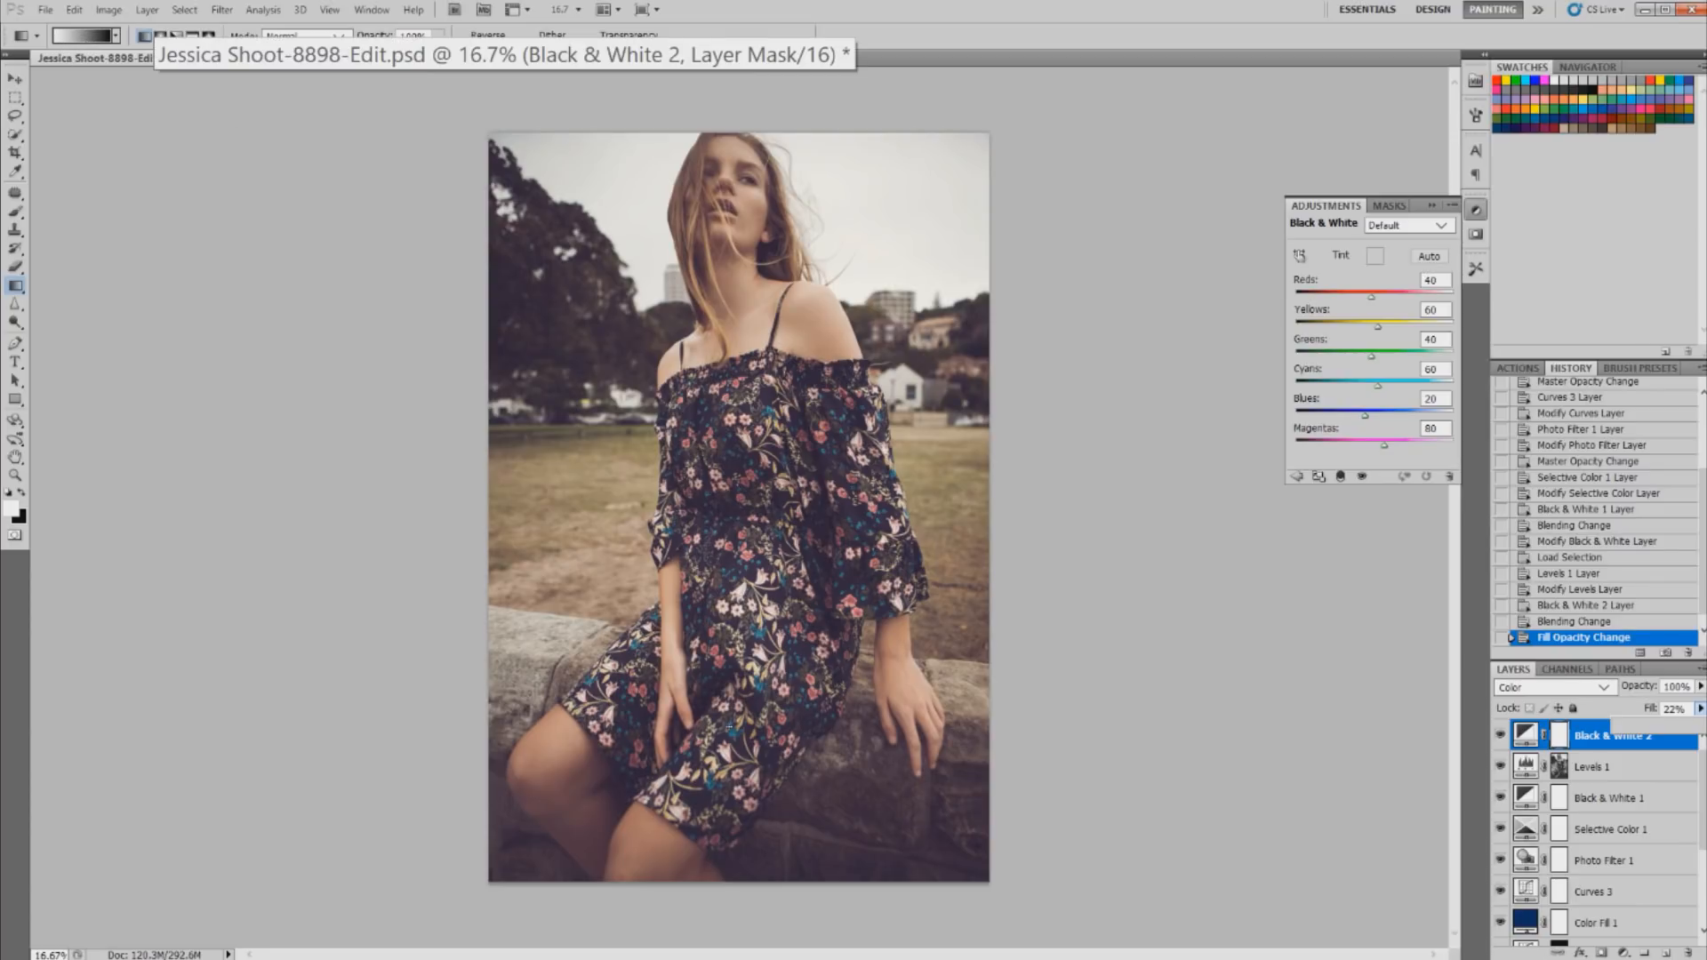
- Draw a vertical gradient on the second Black & White layer's mask to confine it to the image's lower part, and compare with and without the layer
left_click(710, 786)
left_click_drag(708, 794, 710, 459)
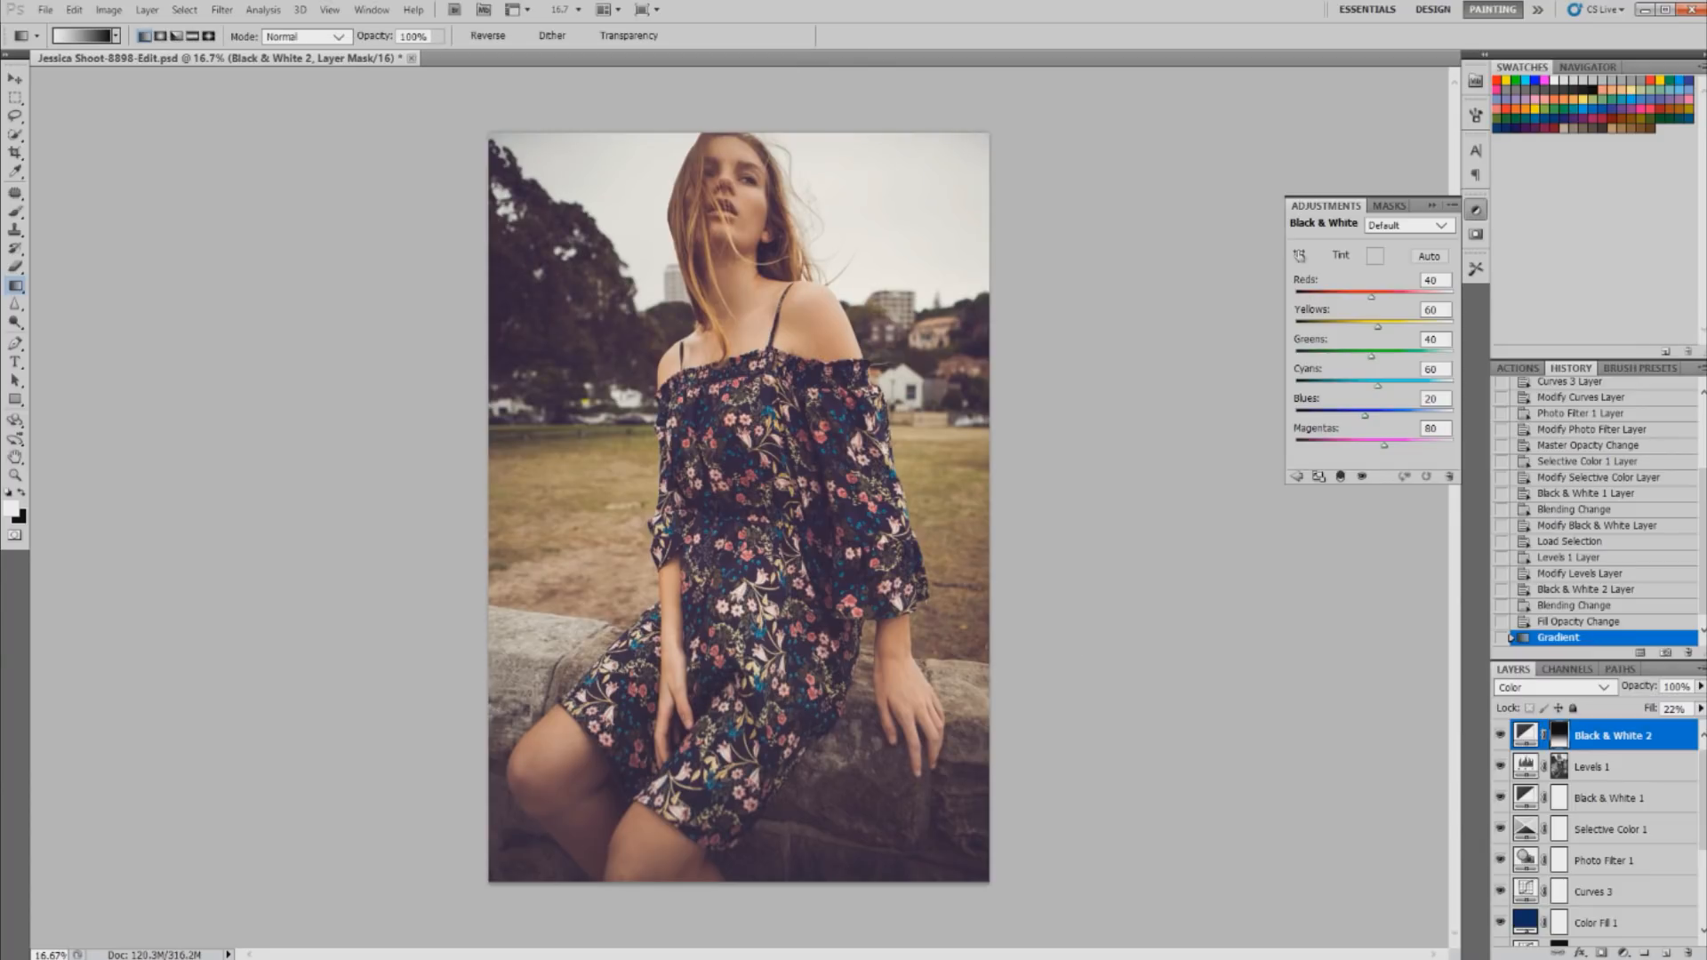
left_click(1500, 734)
left_click(1500, 733)
left_click(1500, 732)
left_click(1500, 731)
- Create a new layer in Overlay mode filled with the neutral 50% gray
left_click(1662, 953, "alt")
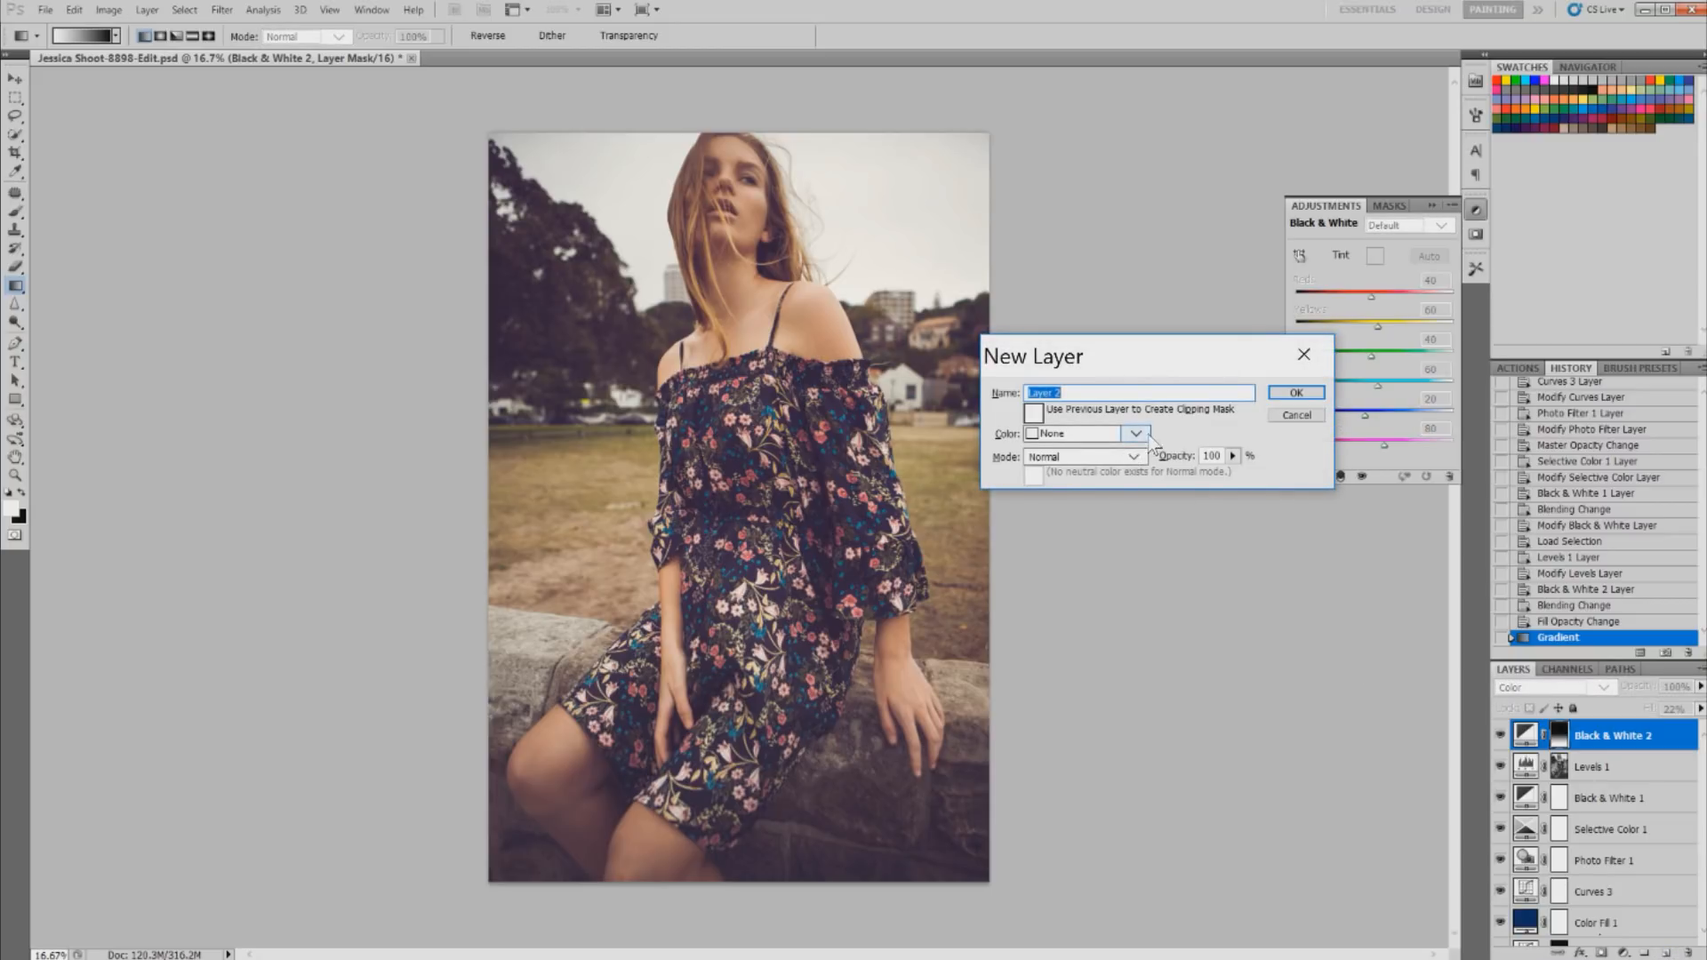
left_click(1133, 458)
left_click(1134, 457)
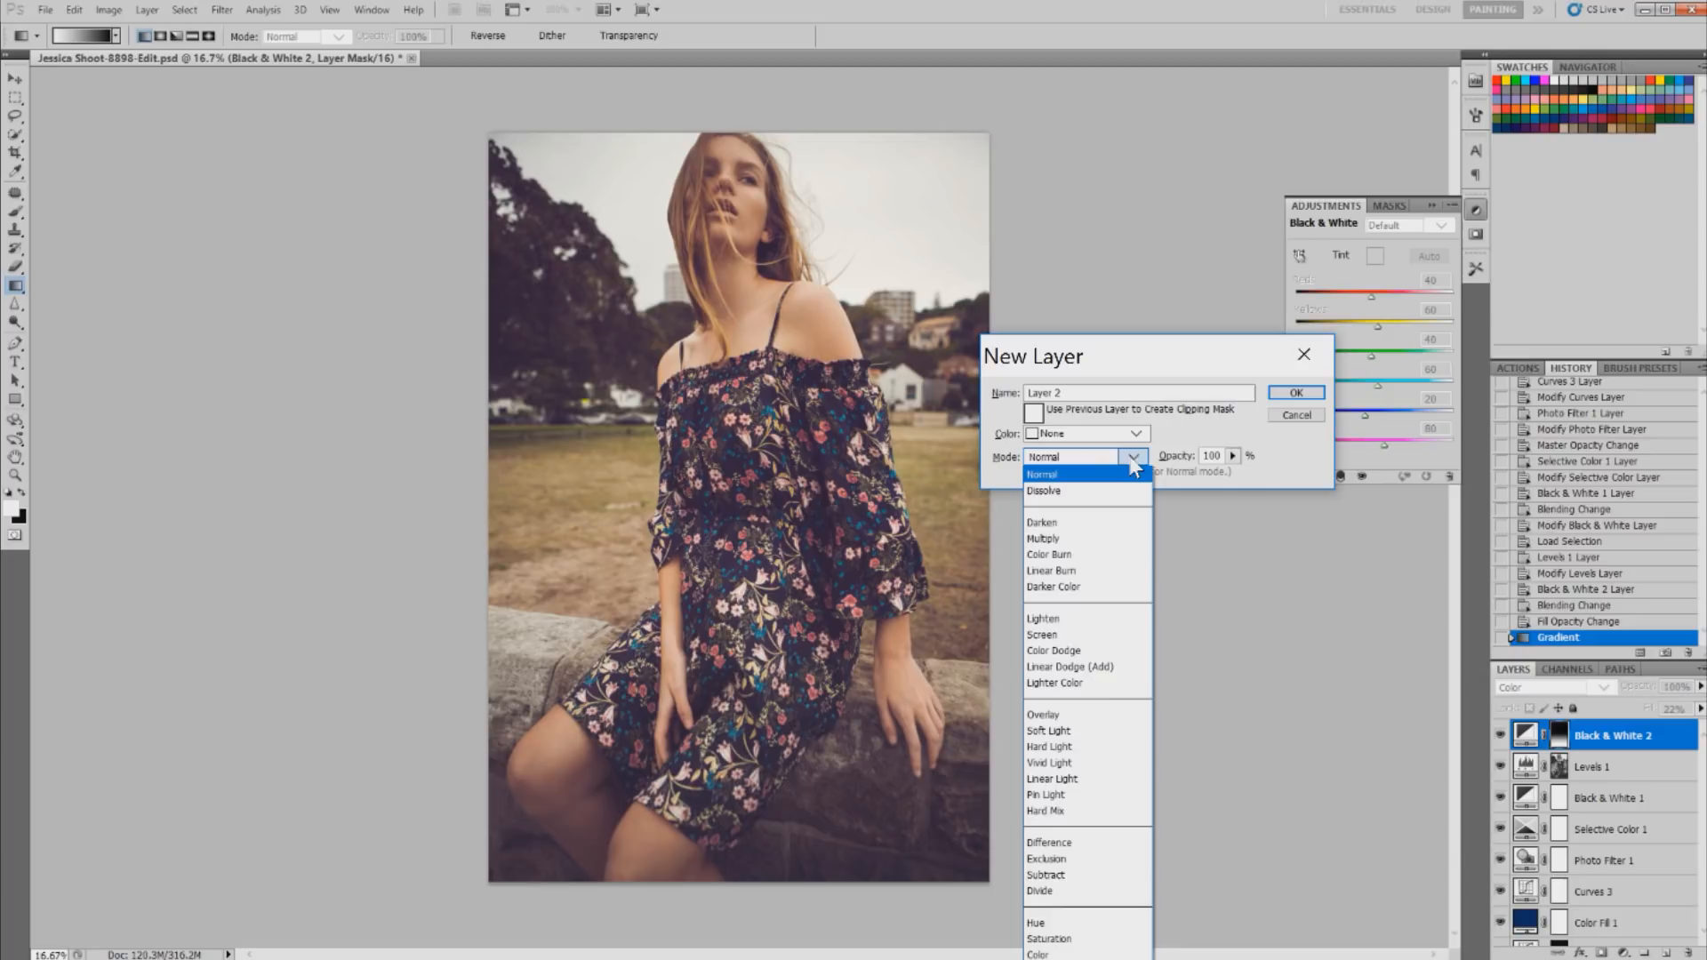
left_click(1054, 714)
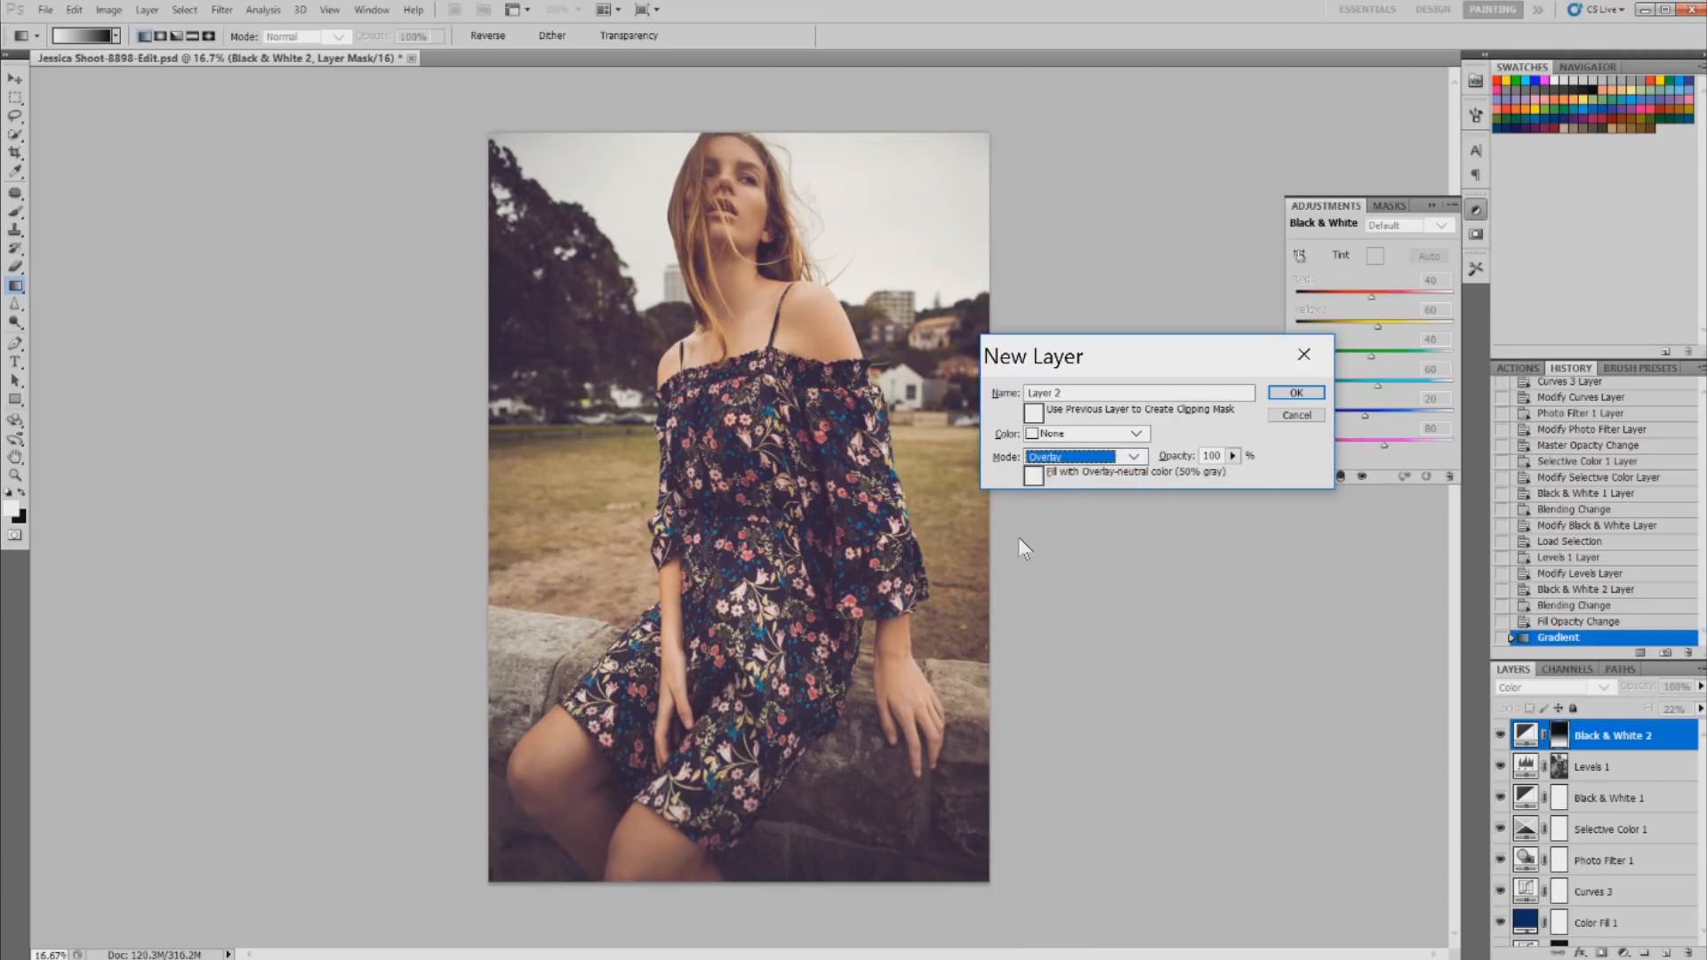
left_click(1033, 477)
left_click(1300, 395)
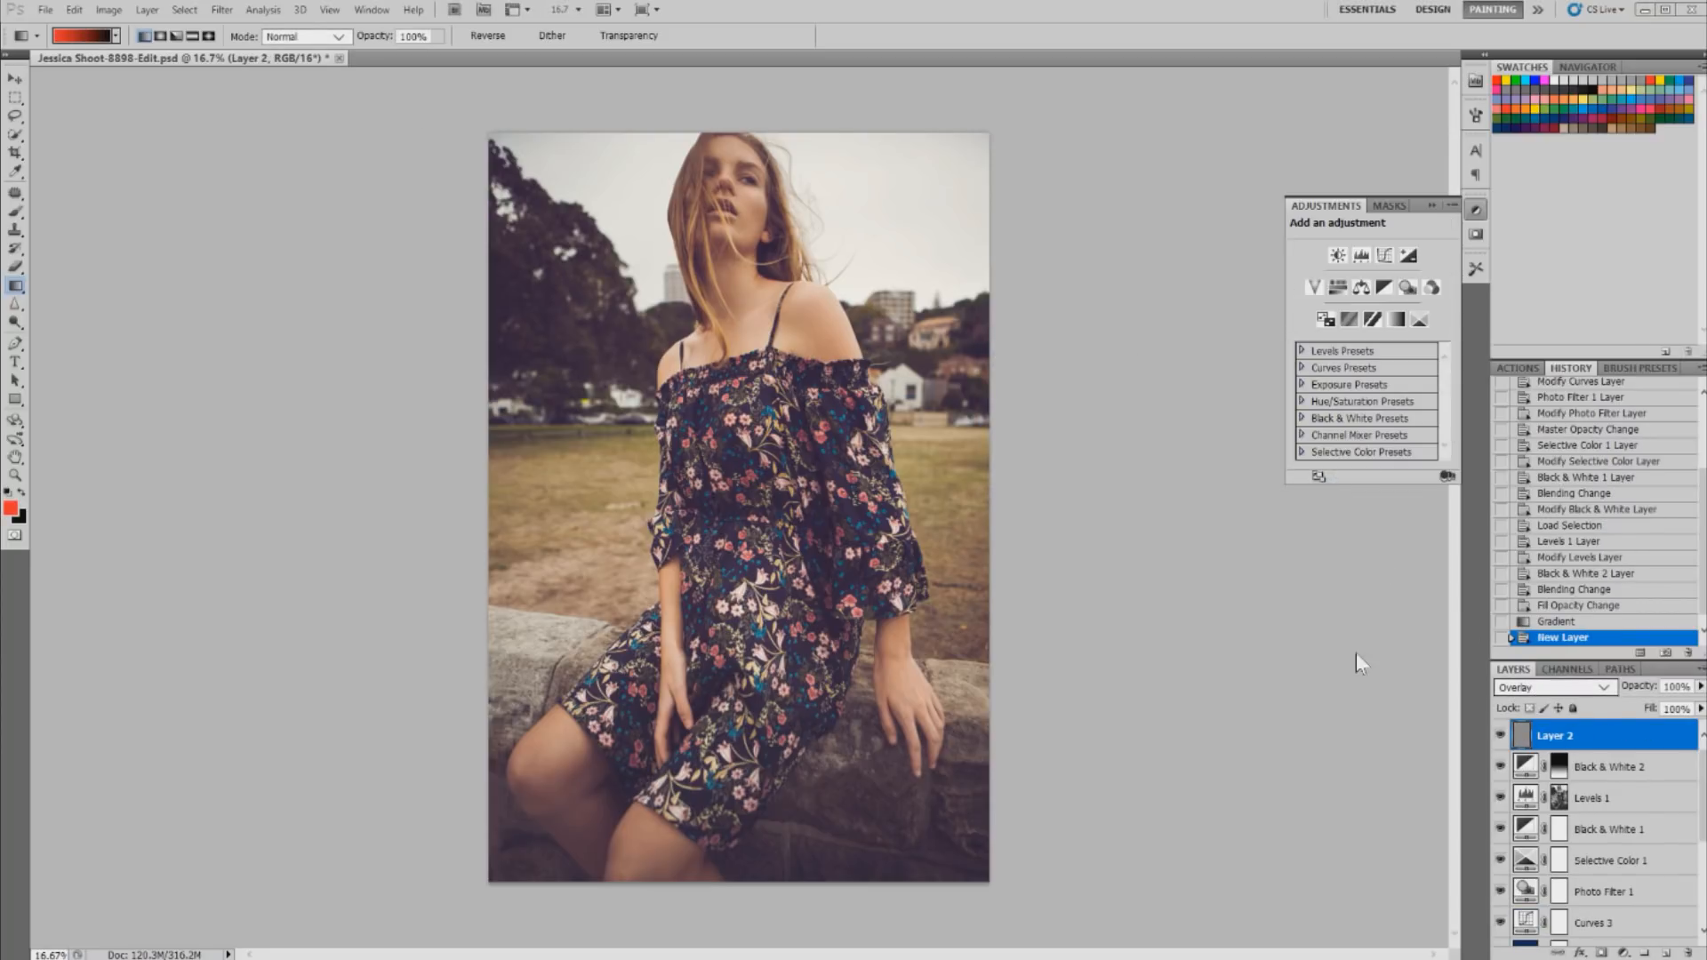
- Apply Add Noise with uniform, monochromatic distribution to the gray Overlay layer and reduce its fill to 77%
left_click(222, 10)
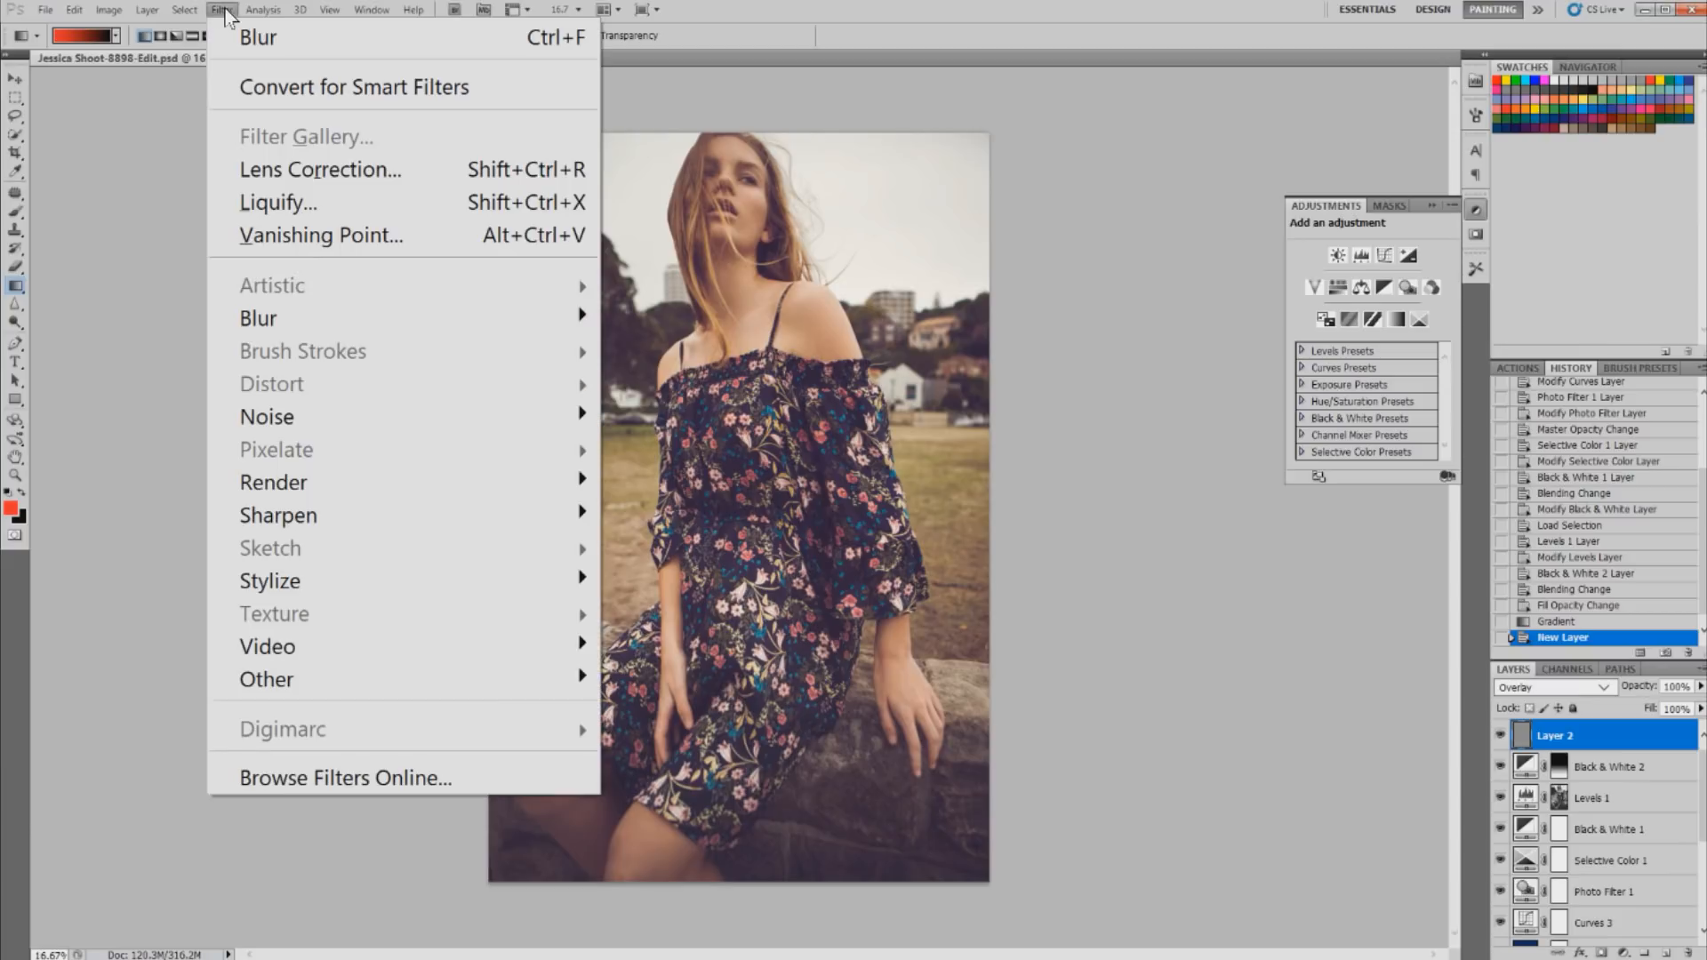
left_click(168, 411)
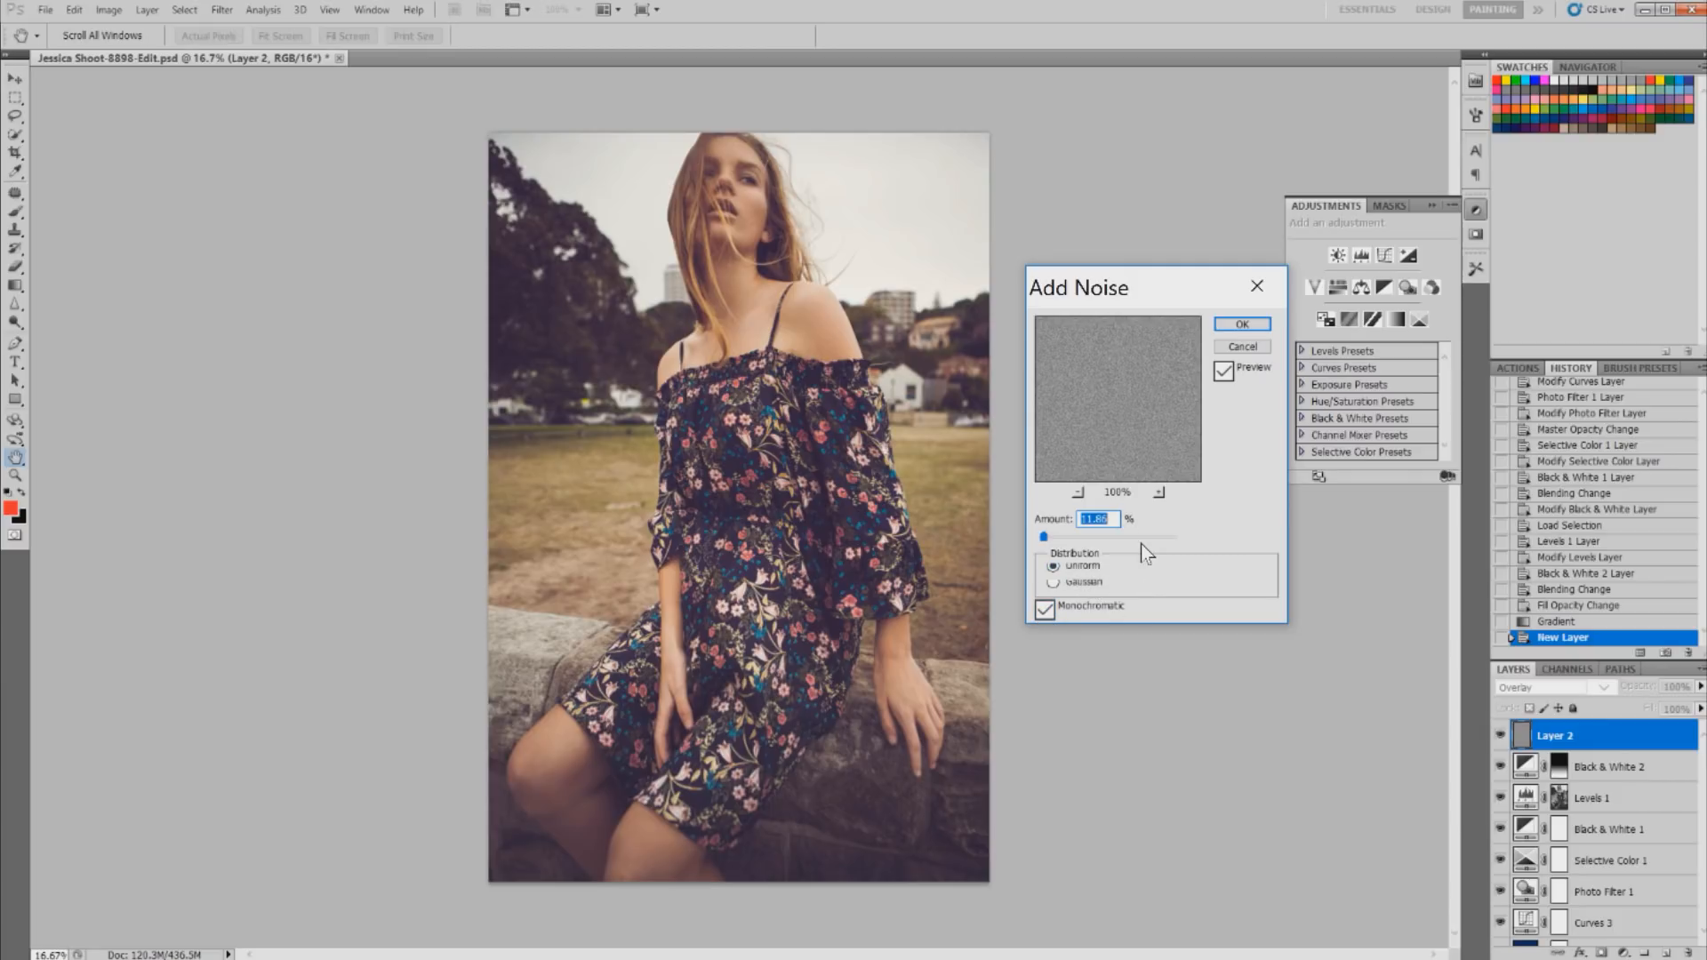
left_click(1241, 325)
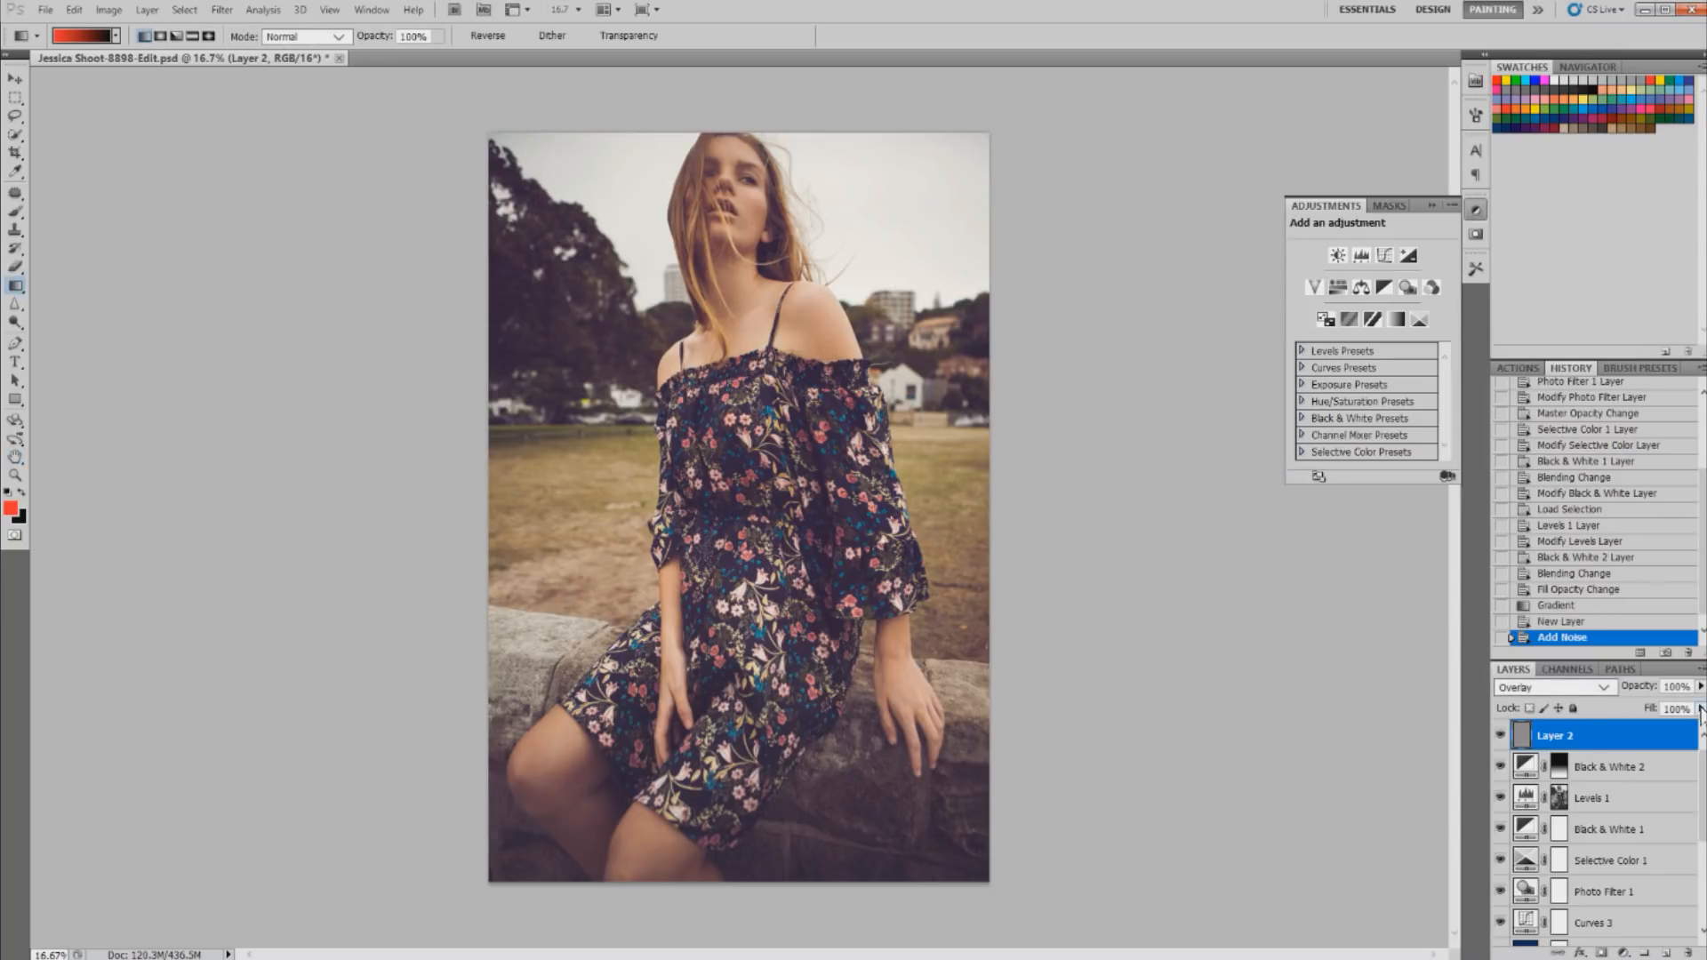
left_click_drag(1688, 723, 1688, 729)
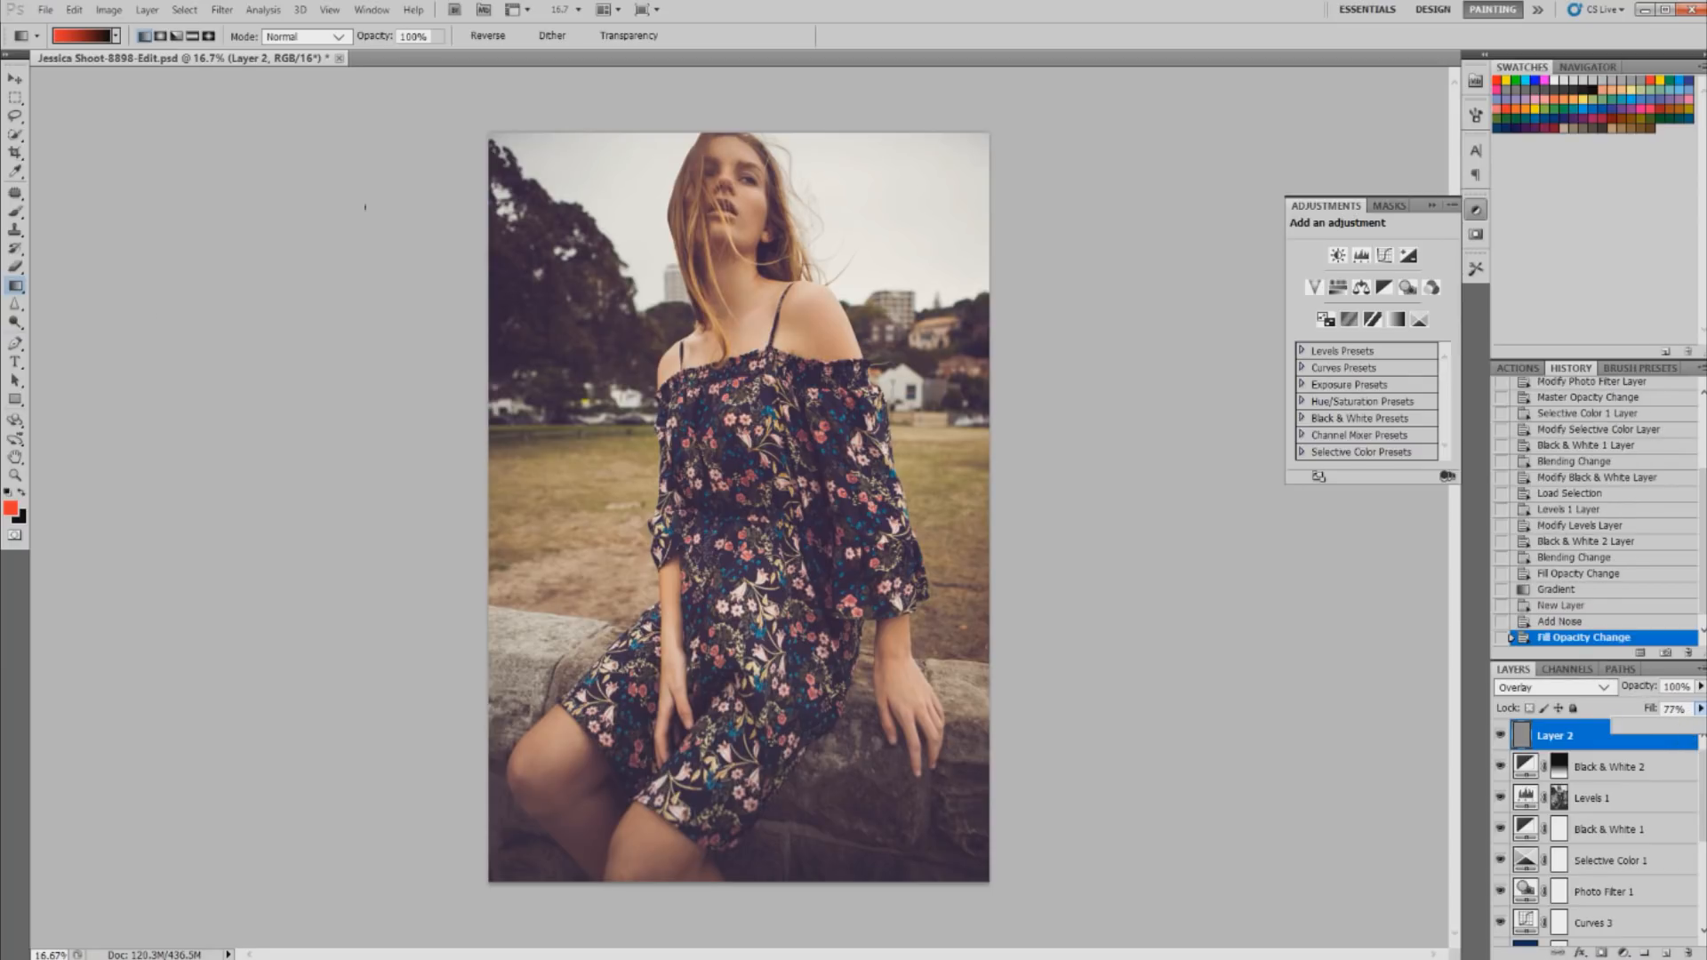
- Inspect the grain on the model's face at 200% and soften the noise layer with the basic Blur filter
key("z")
left_click(734, 235)
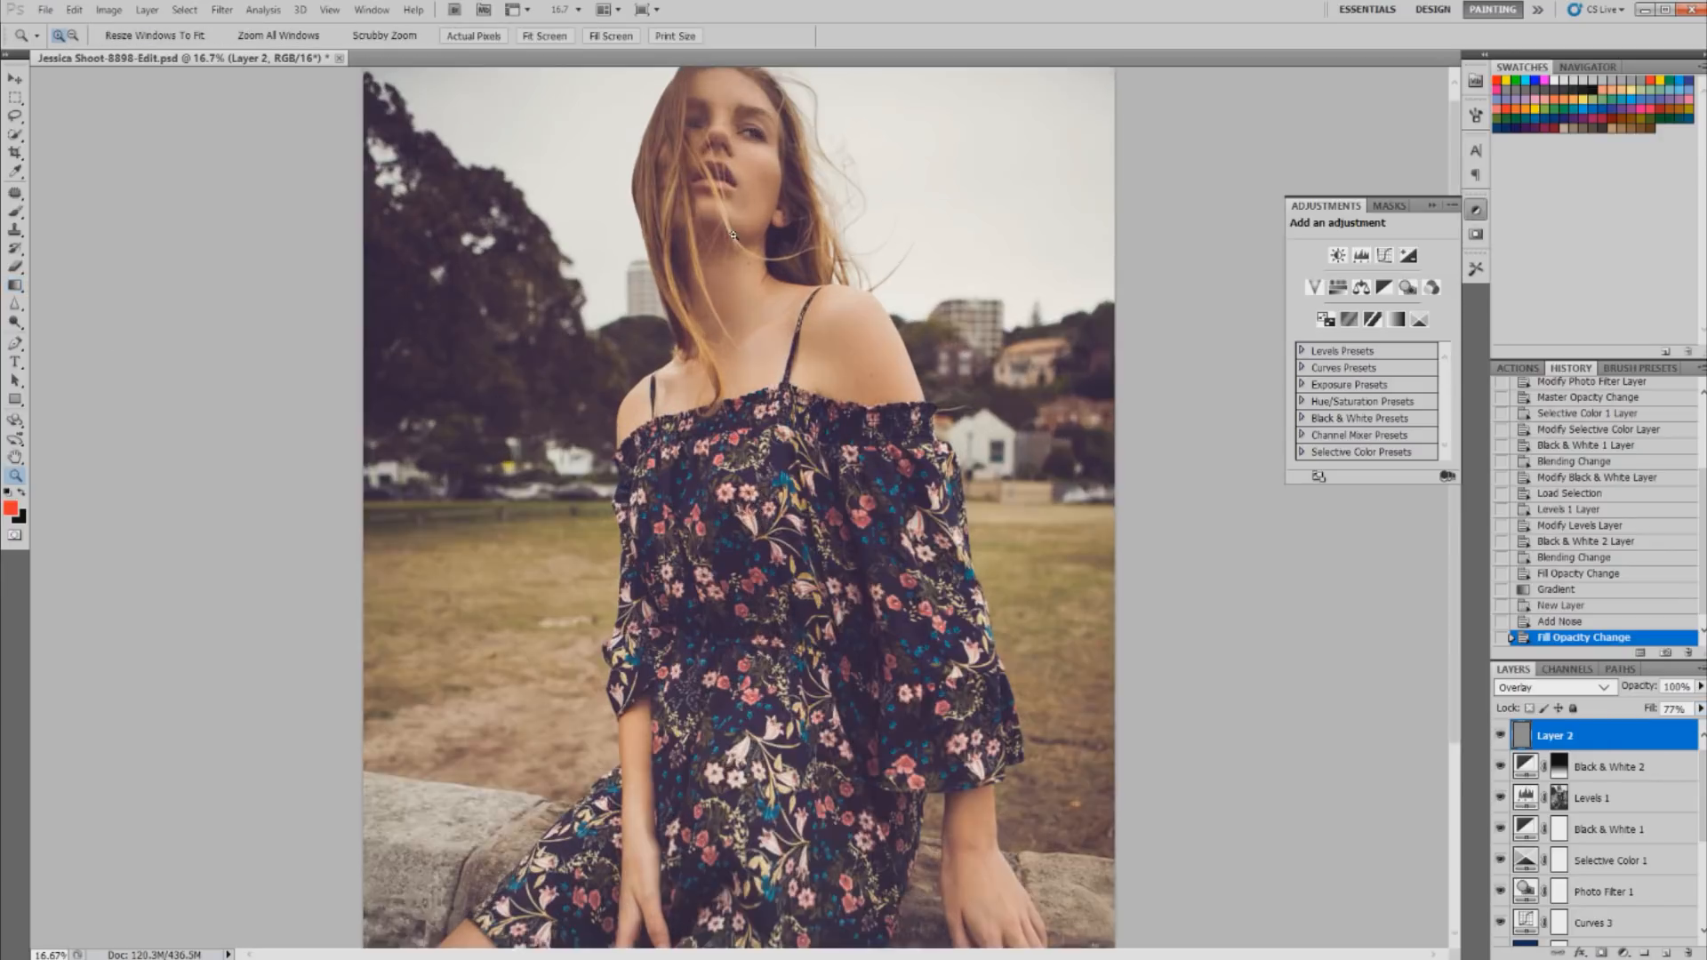
left_click(734, 234)
left_click(733, 235)
left_click(733, 234)
left_click(733, 234)
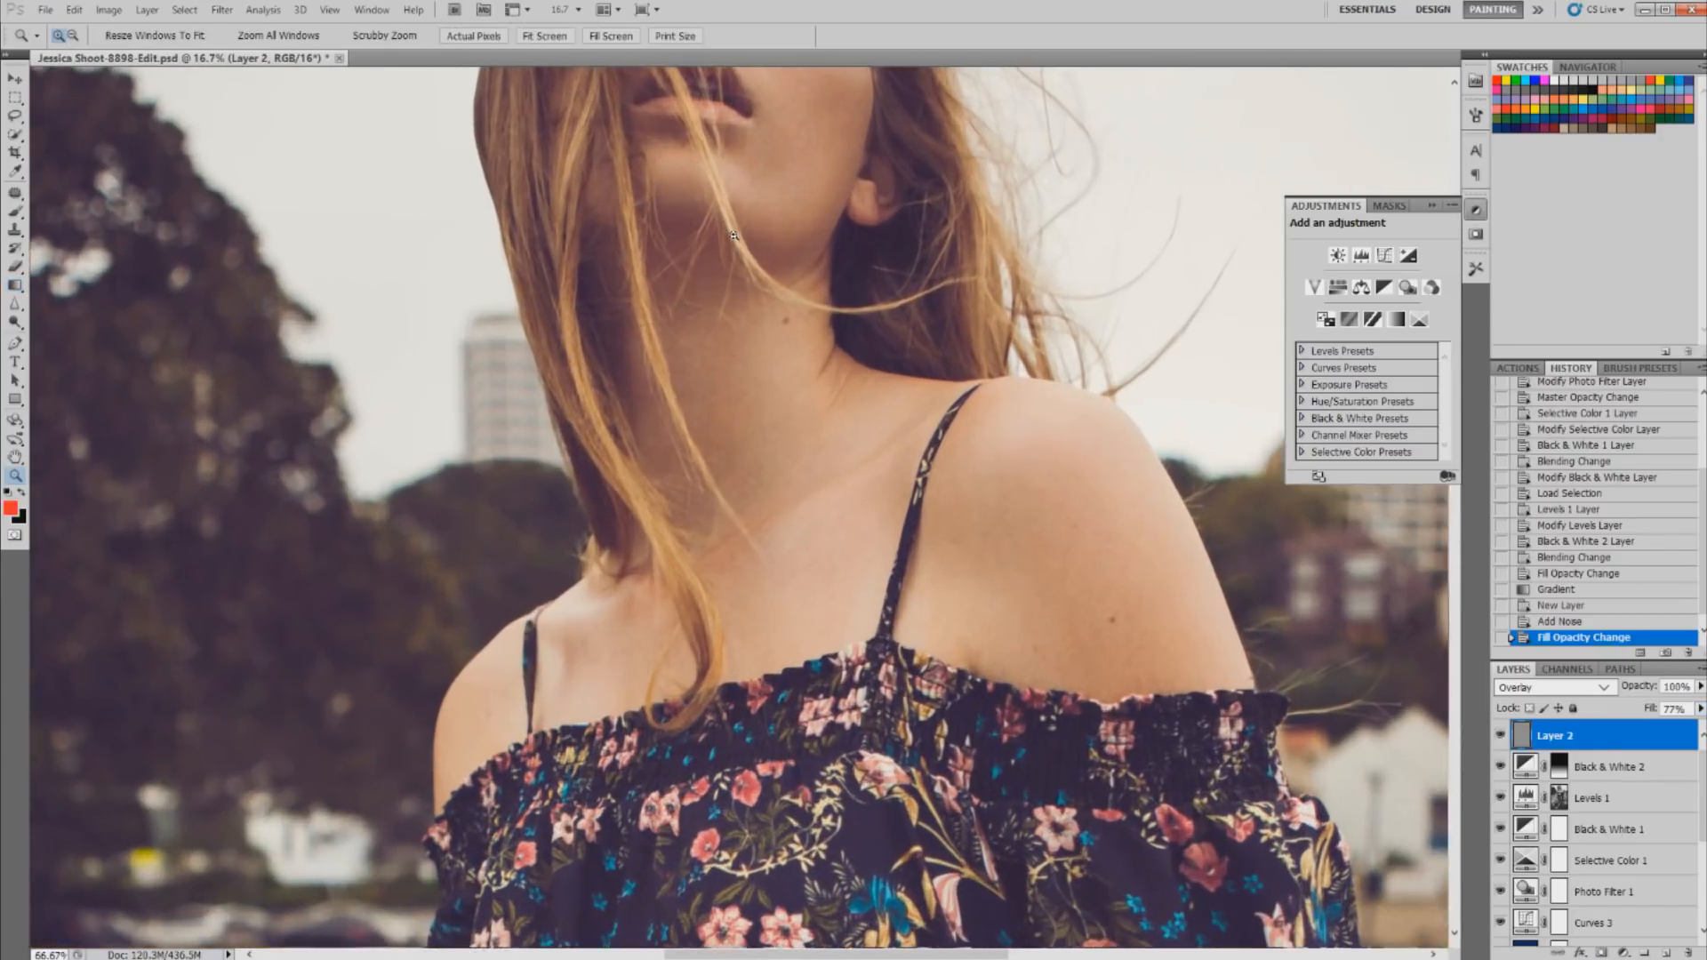
left_click(734, 235)
left_click(734, 235)
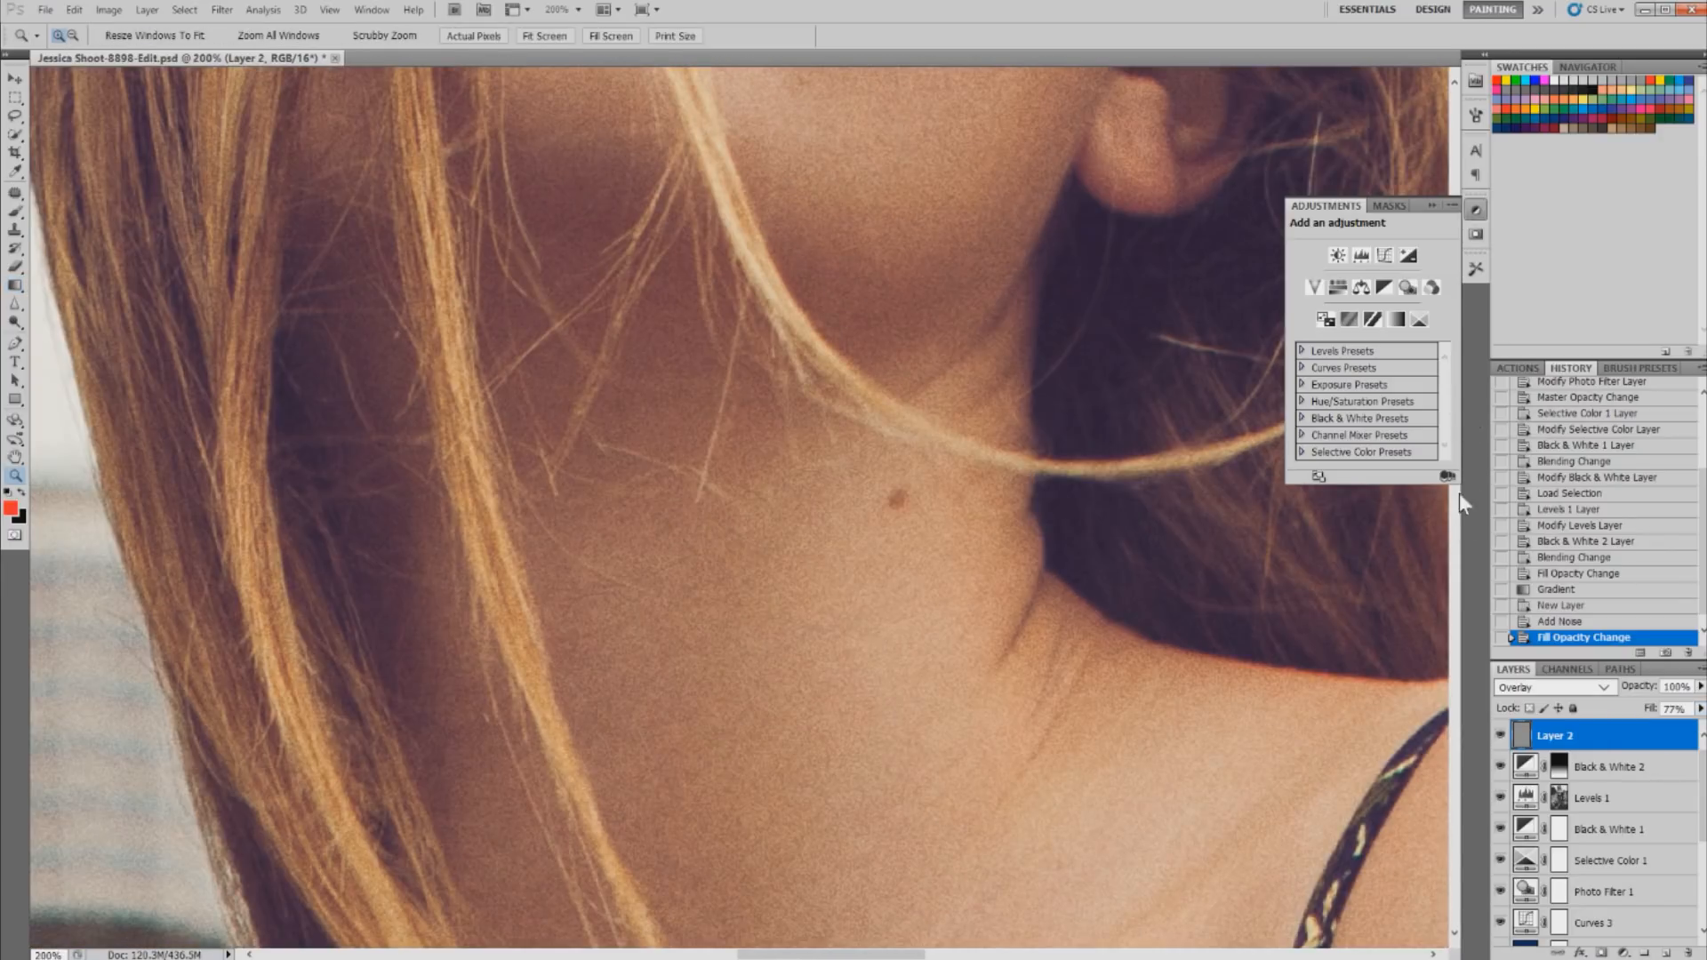
left_click(1473, 214)
left_click_drag(1453, 271, 1445, 206)
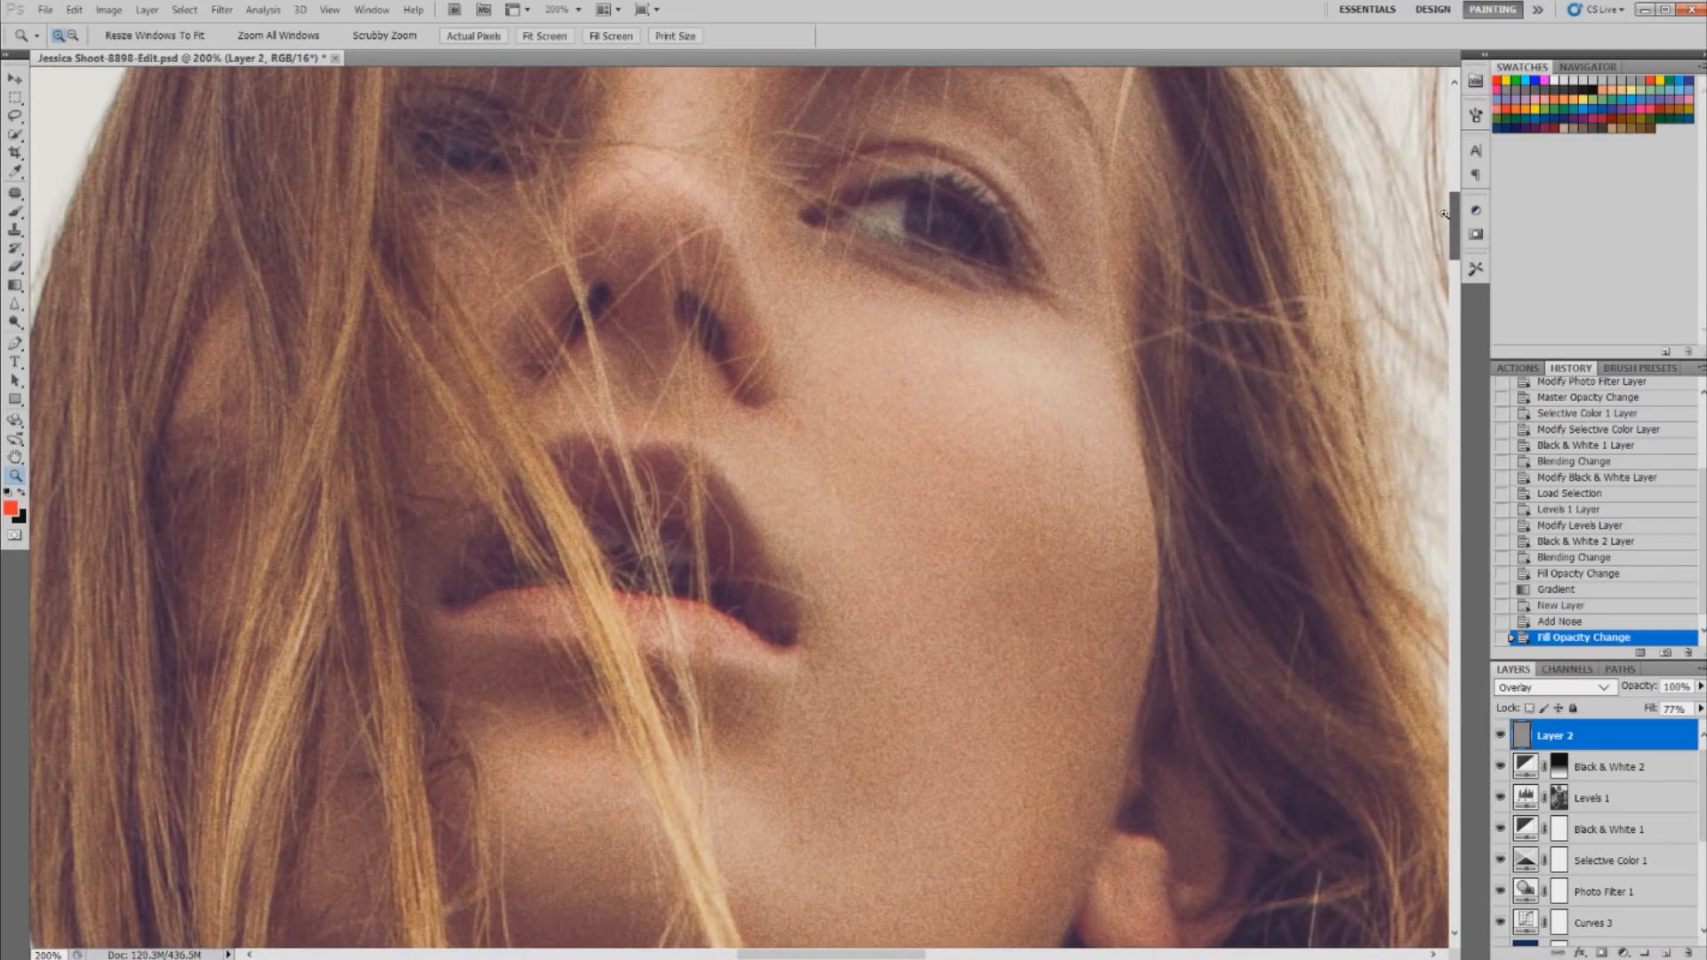
left_click(221, 9)
mouse_move(283, 329)
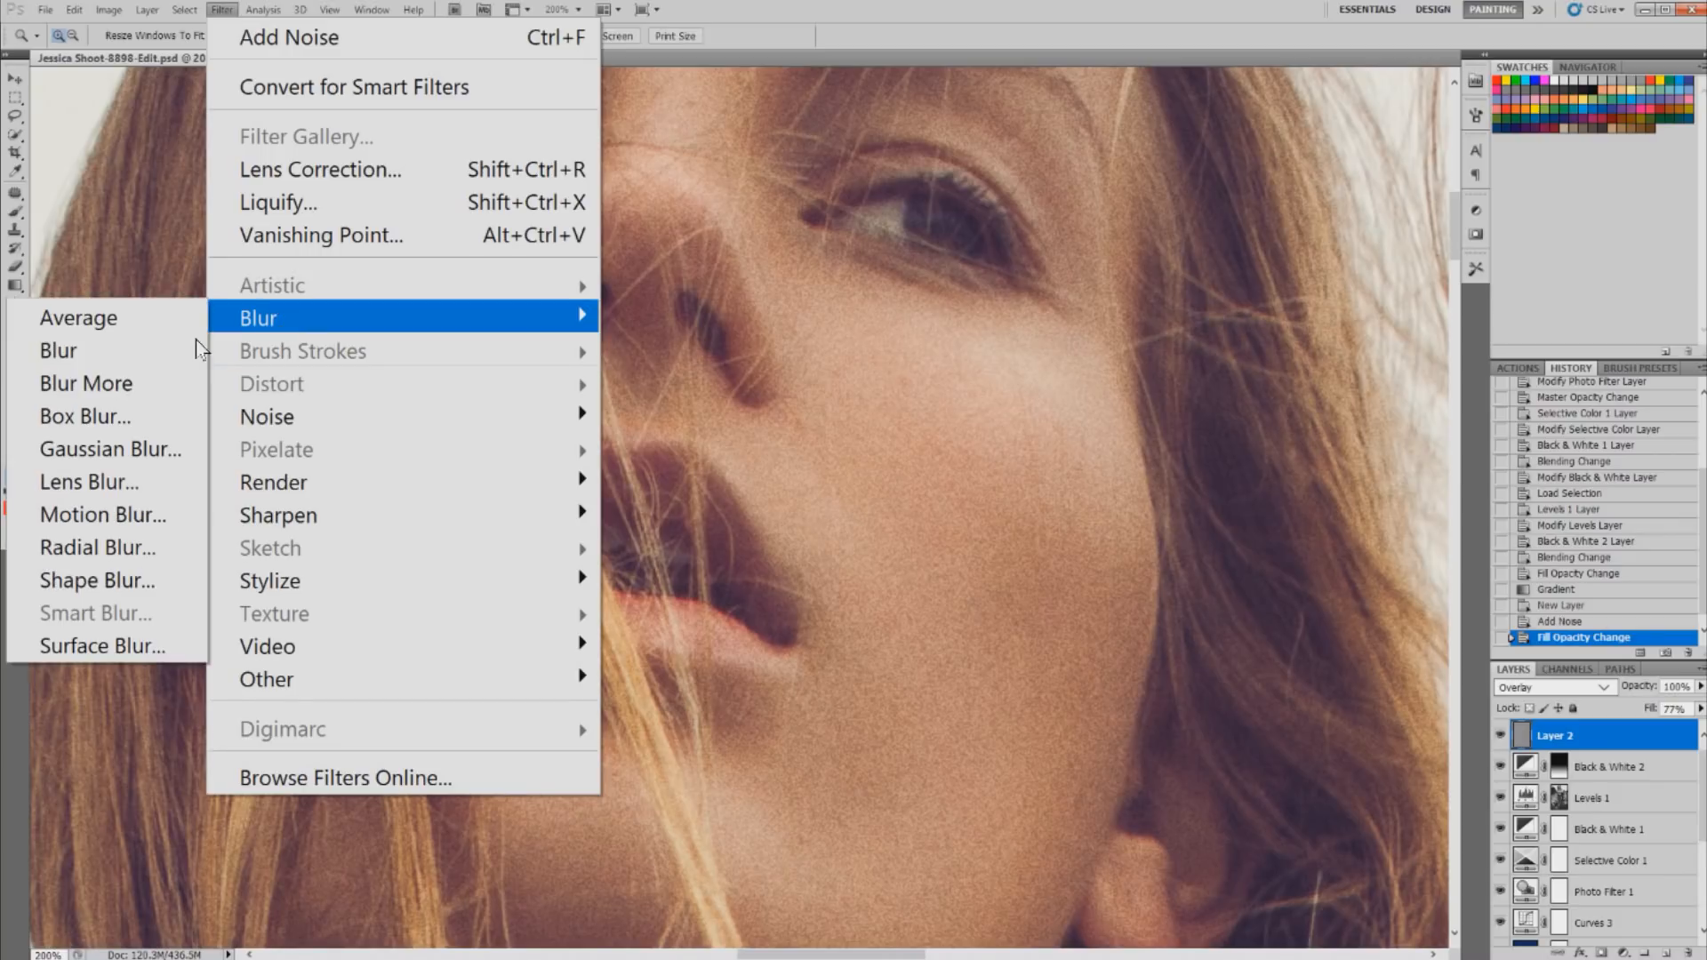
left_click(178, 350)
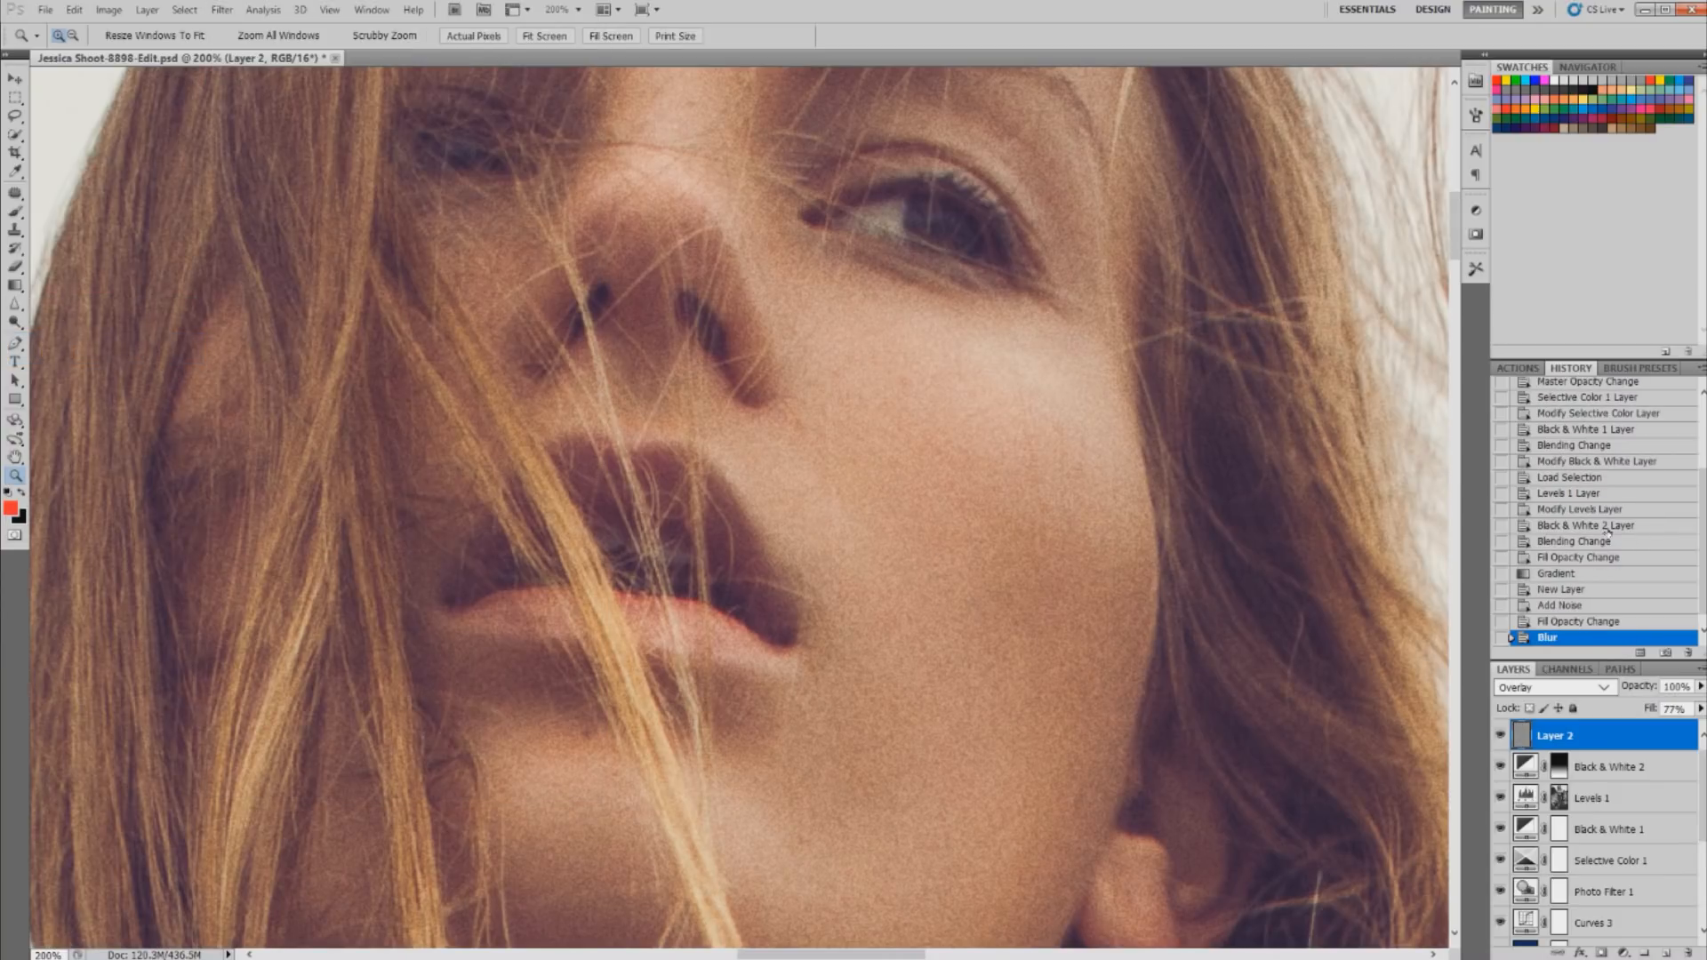
- Compare the face before and after the blur in the history, and with the grain layer hidden and shown
left_click(1583, 622)
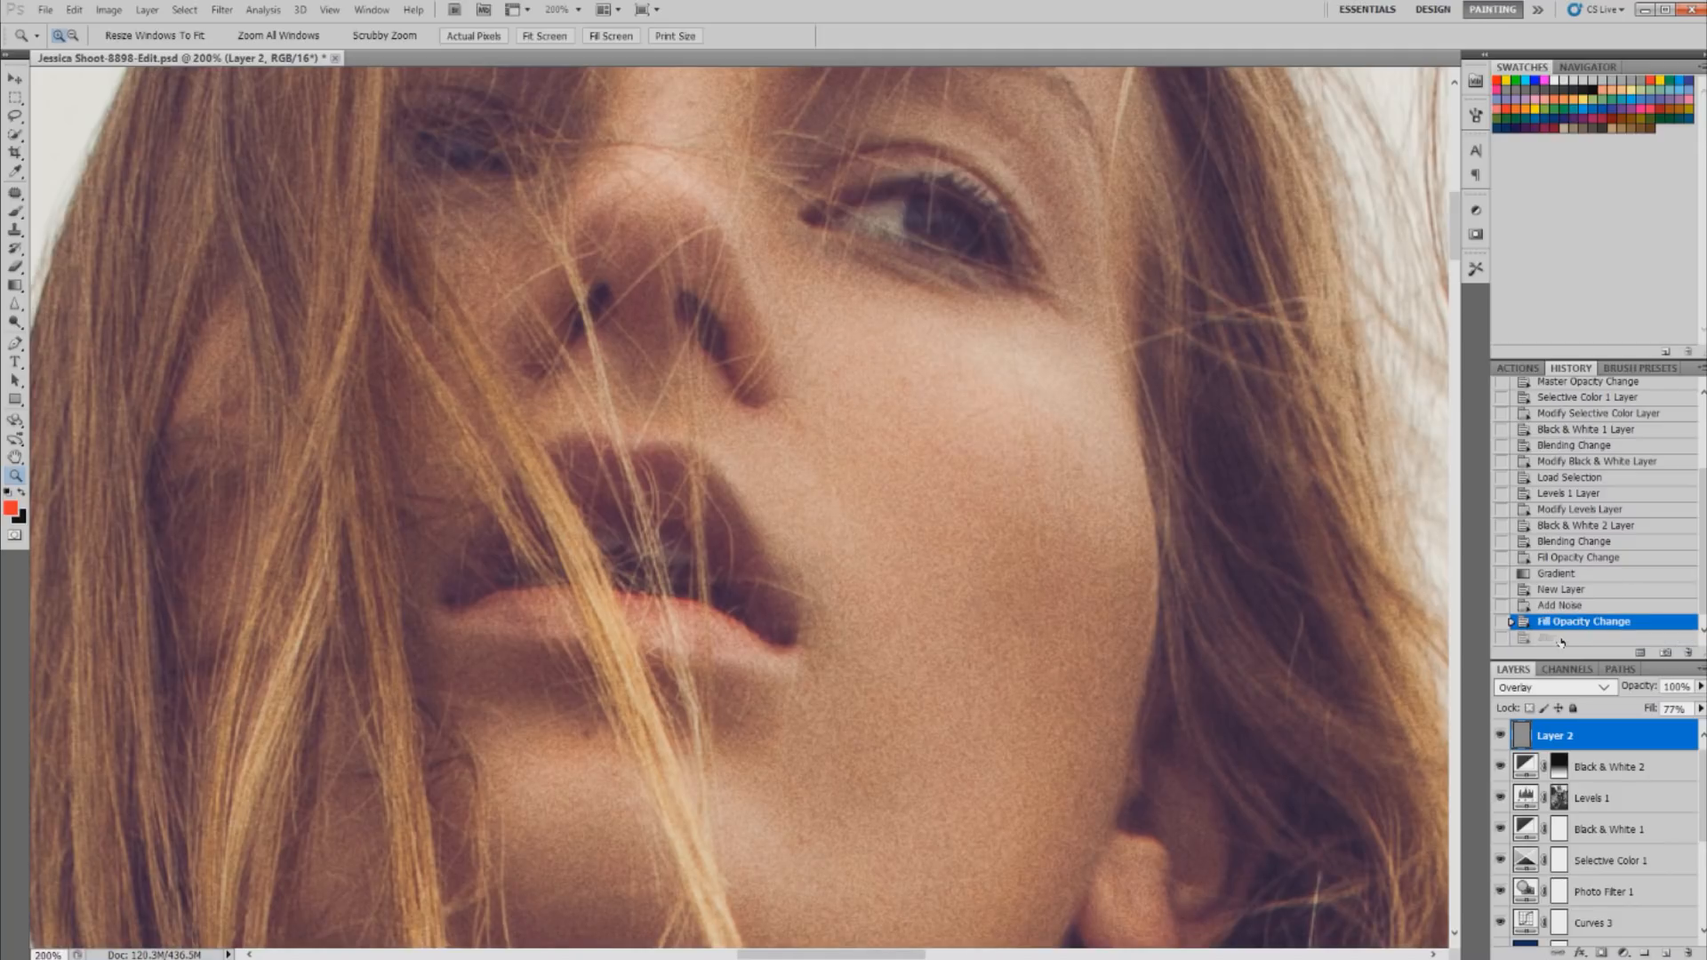
left_click(1560, 639)
left_click(1558, 625)
left_click(1560, 639)
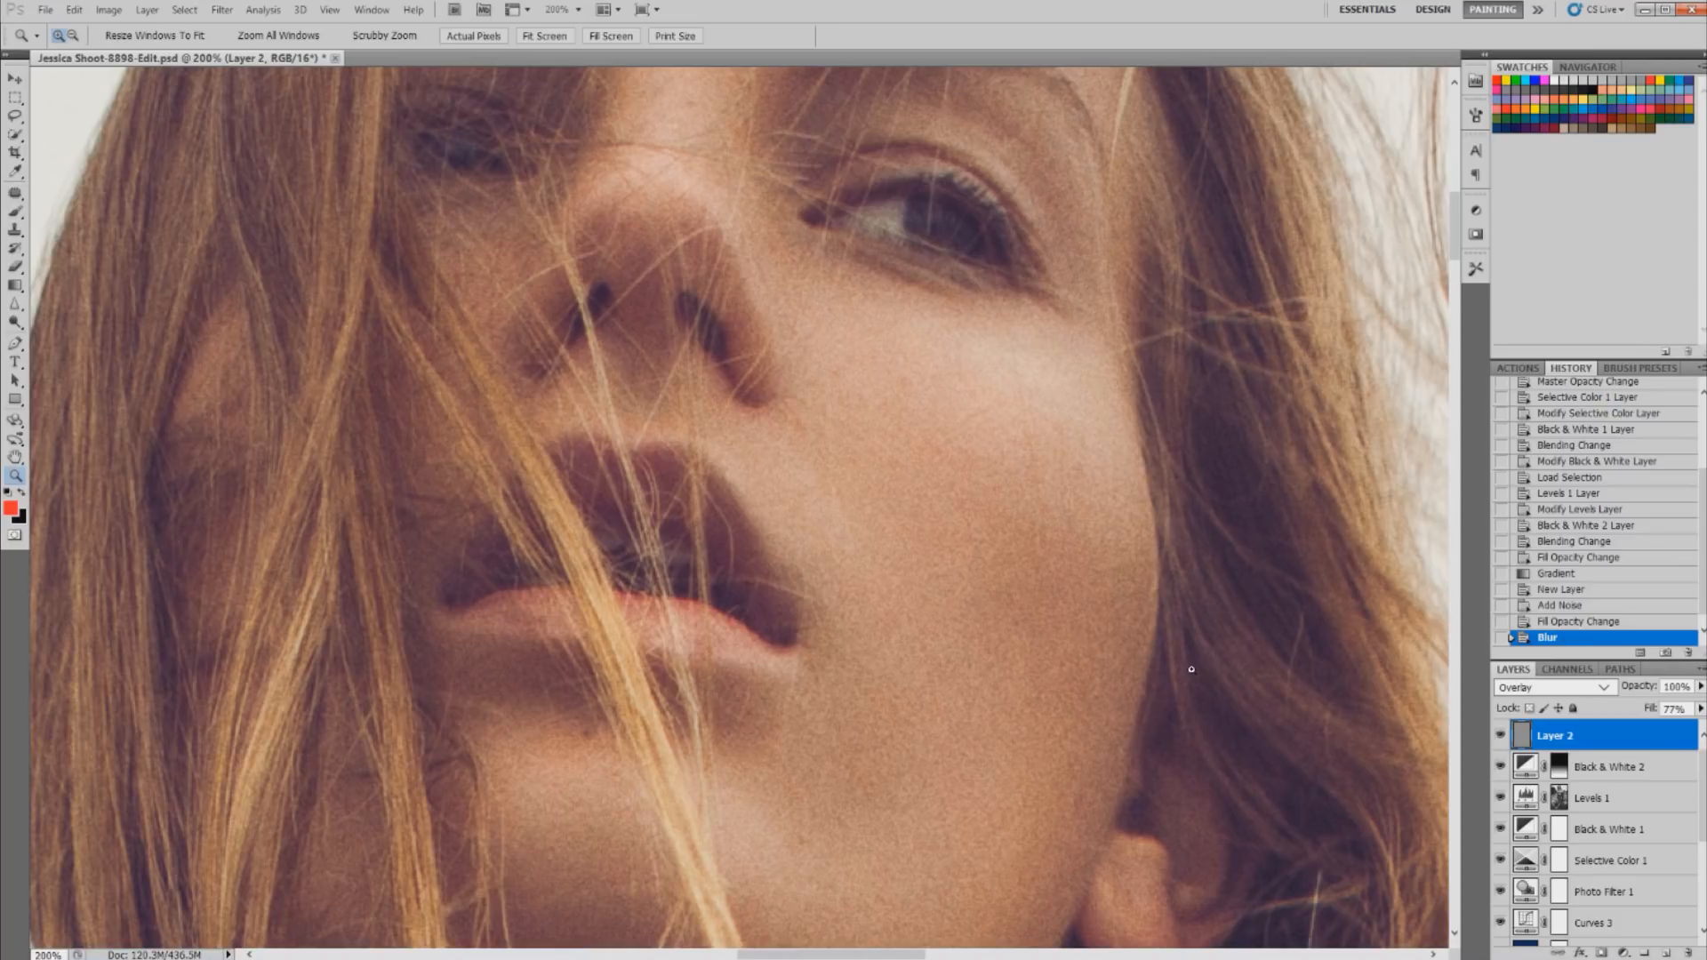
left_click(1500, 733)
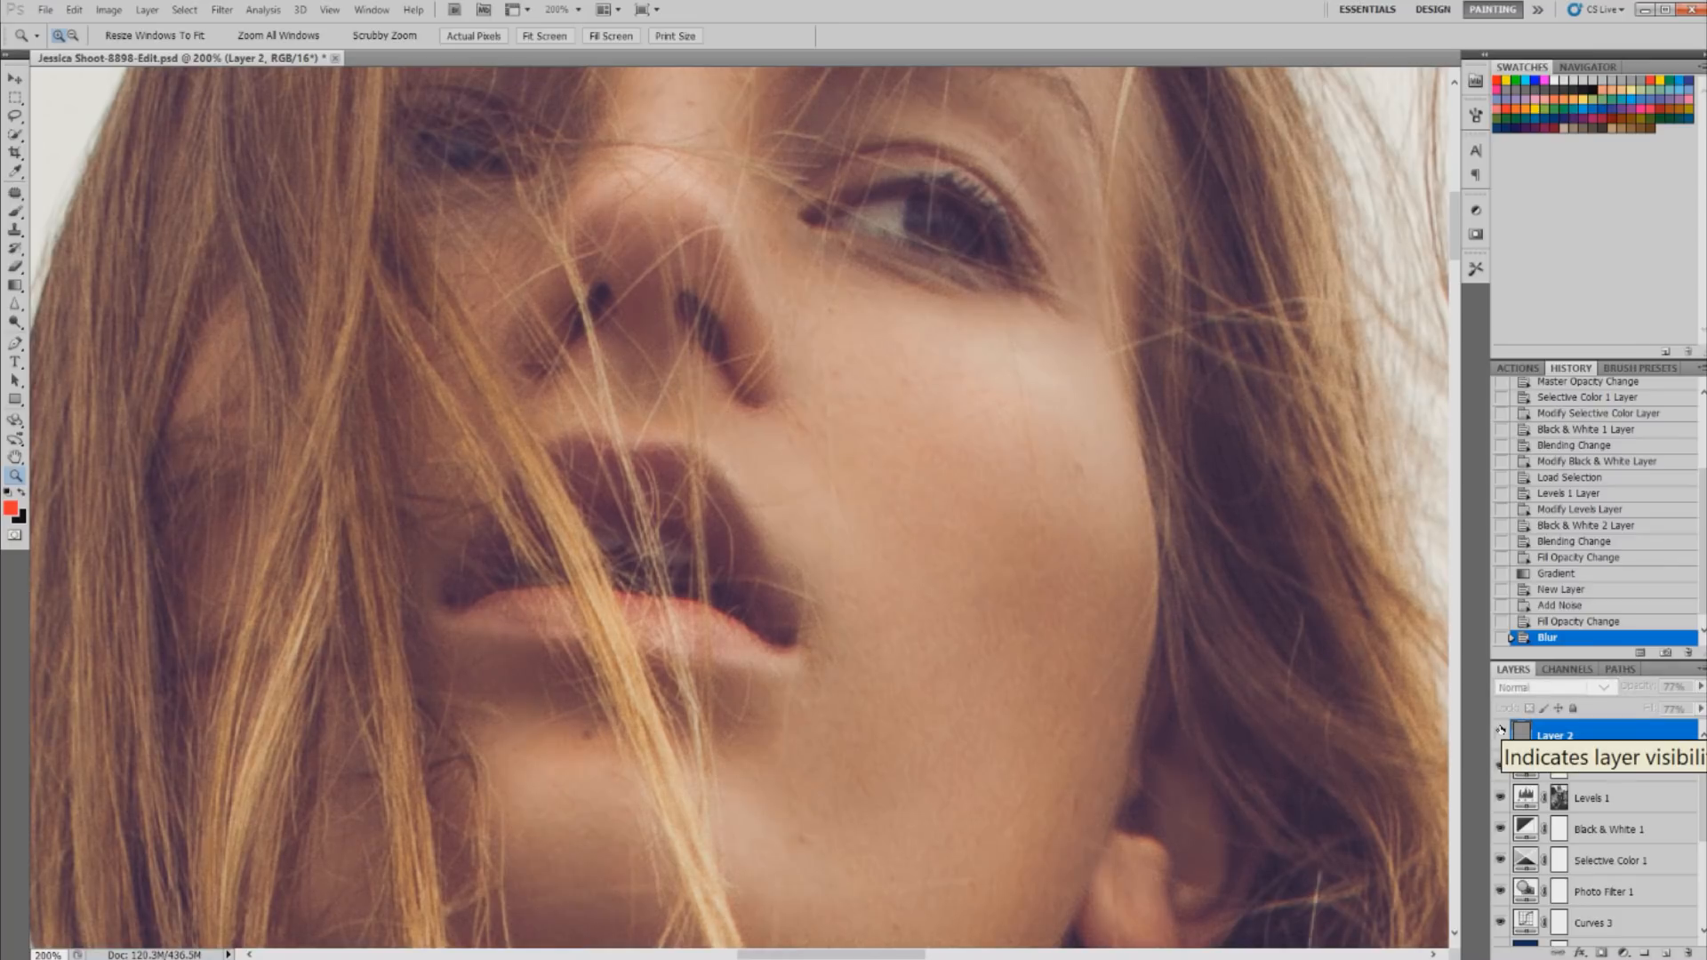
left_click(1501, 733)
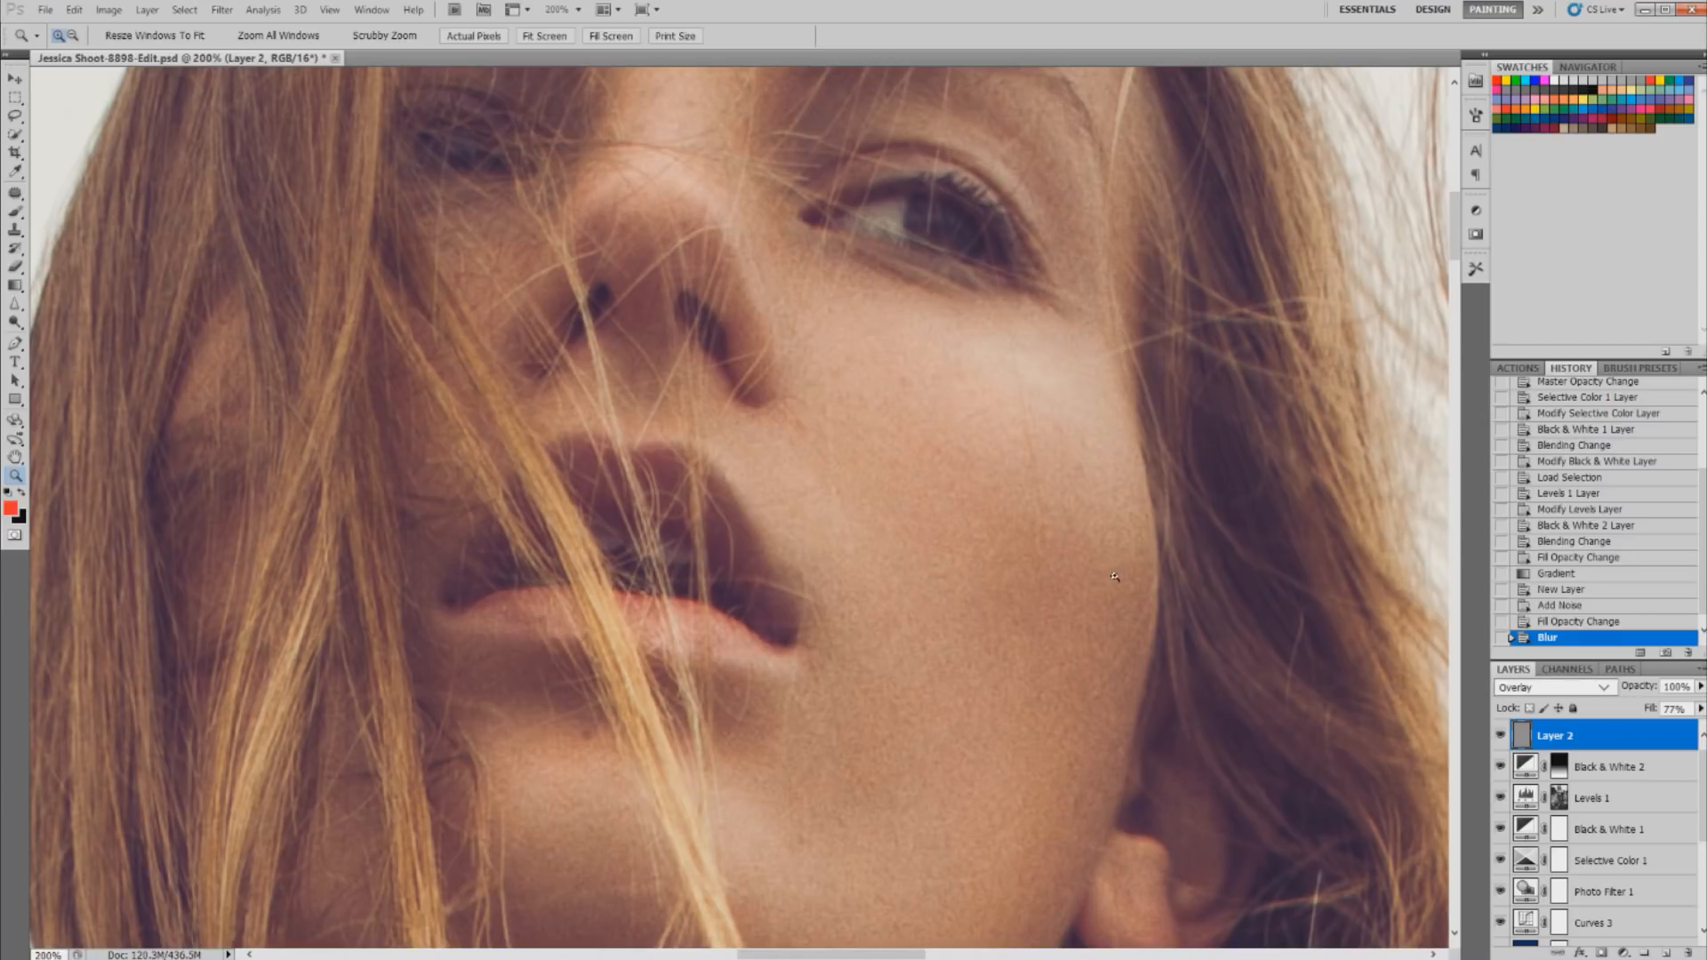
- Save the current state as a history snapshot and compare the whole graded image with Snapshot 1
key("ctrl+minus")
key("ctrl+minus")
key("ctrl+minus")
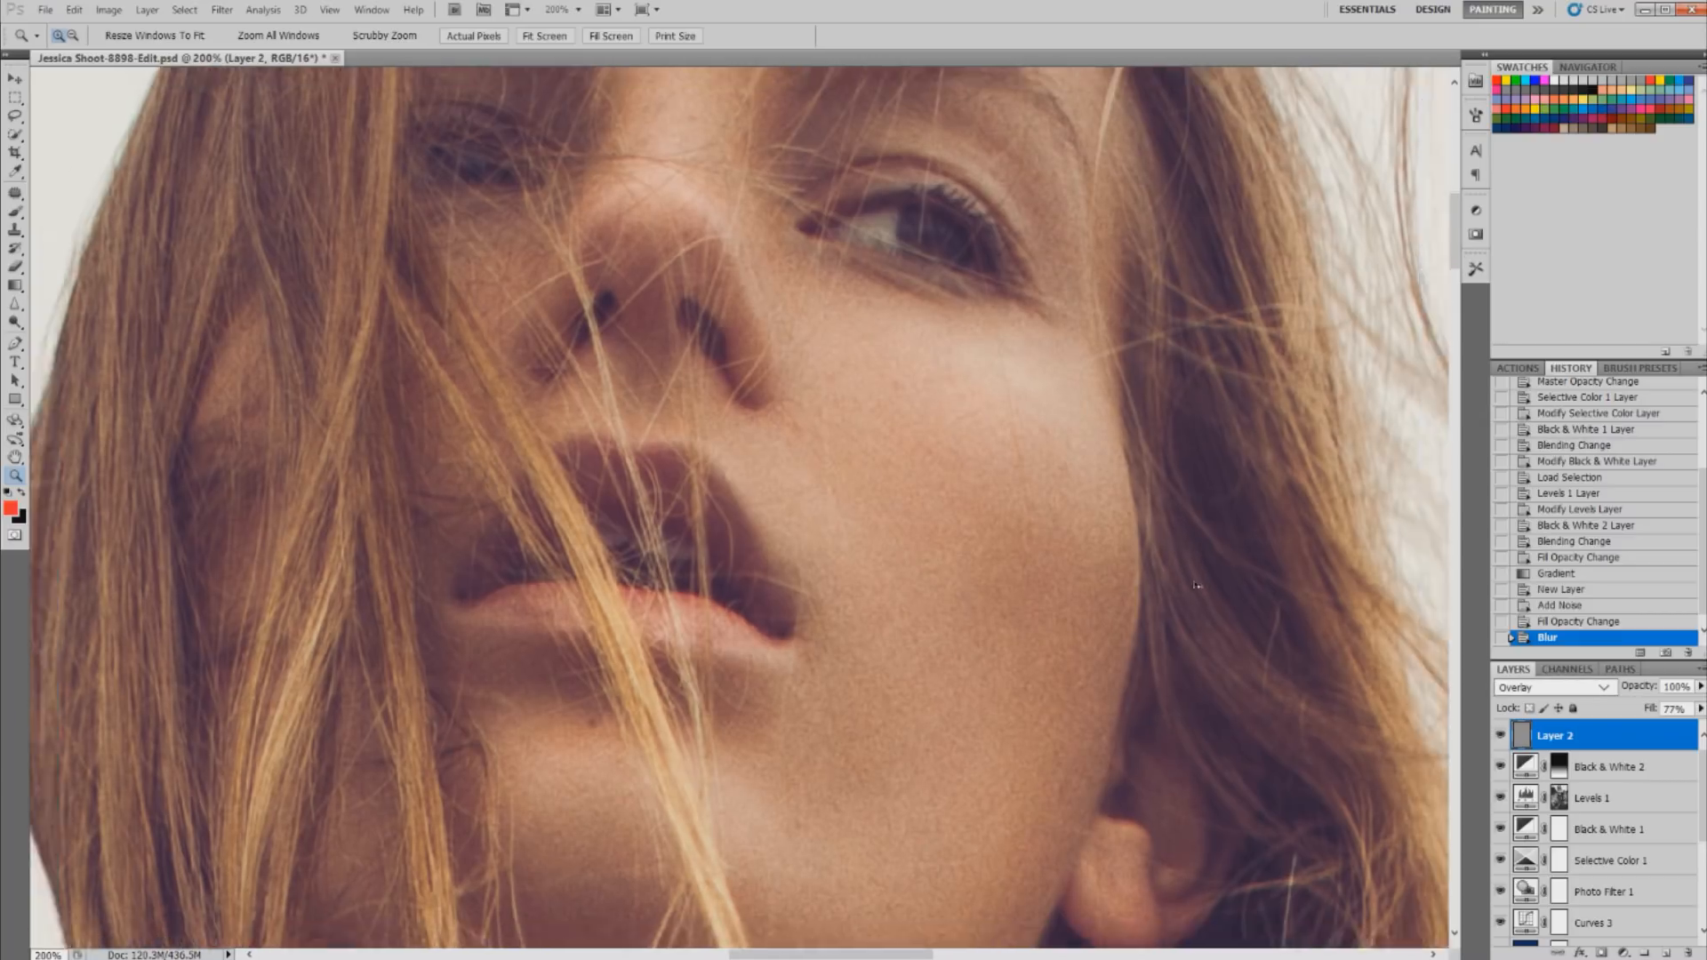
key("ctrl+minus")
key("ctrl+minus")
key("ctrl+minus")
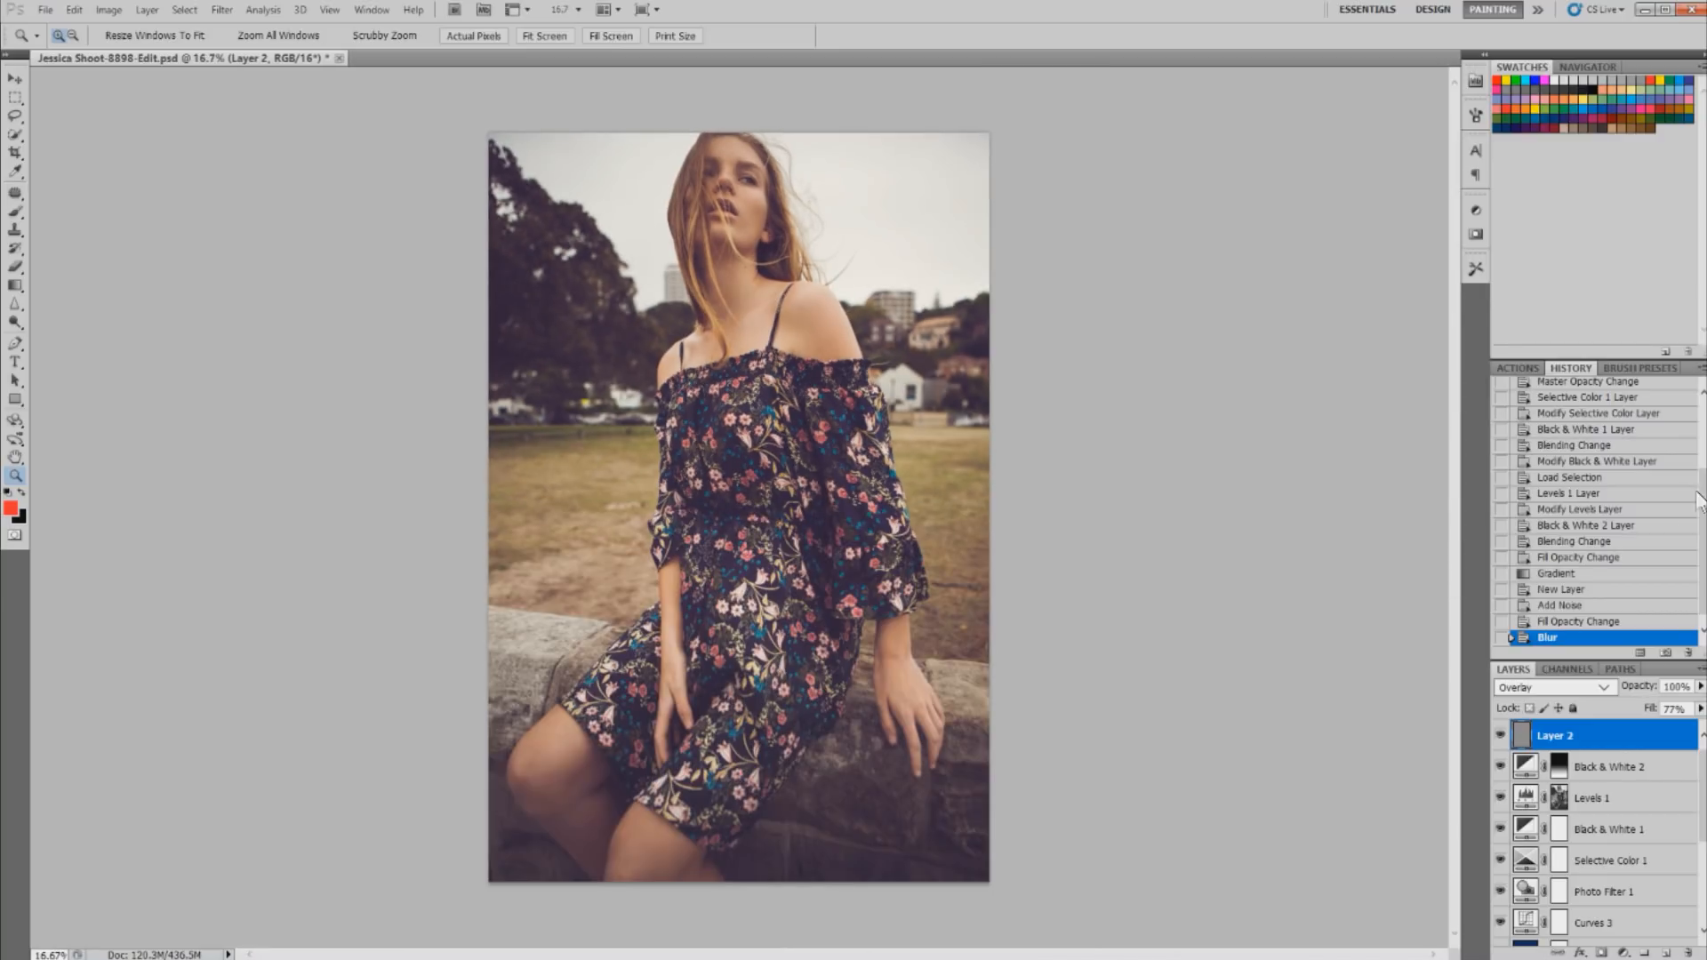
scroll(1694, 611, "up", 1)
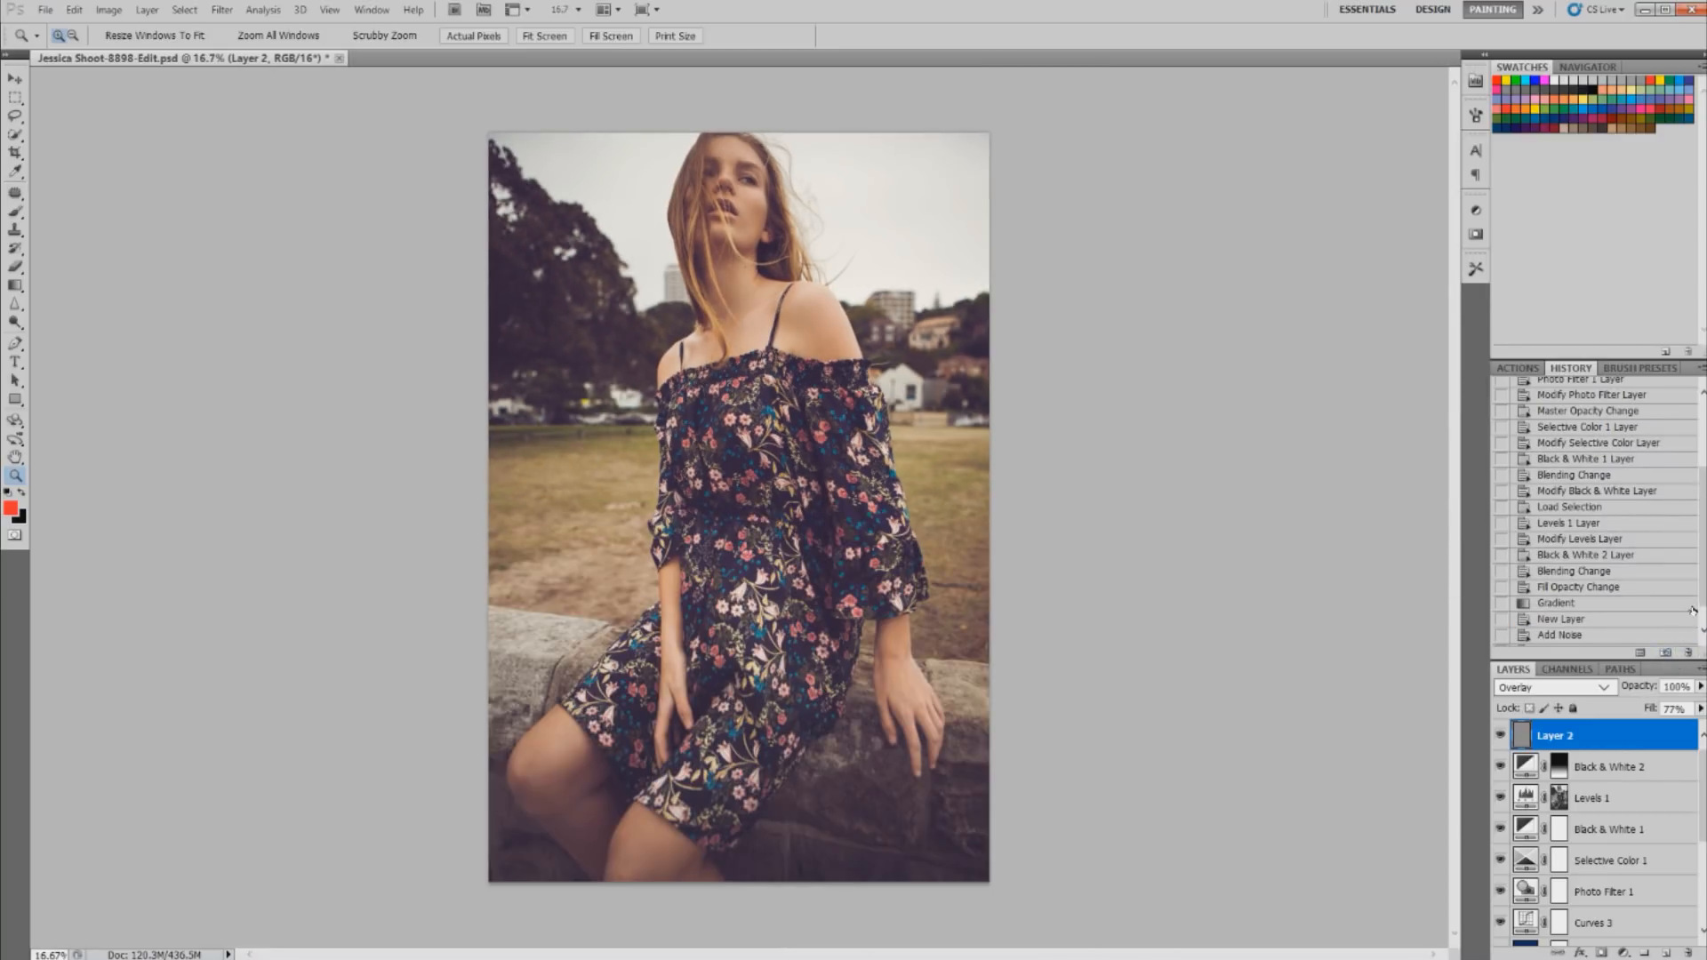
scroll(1596, 511, "up", 7)
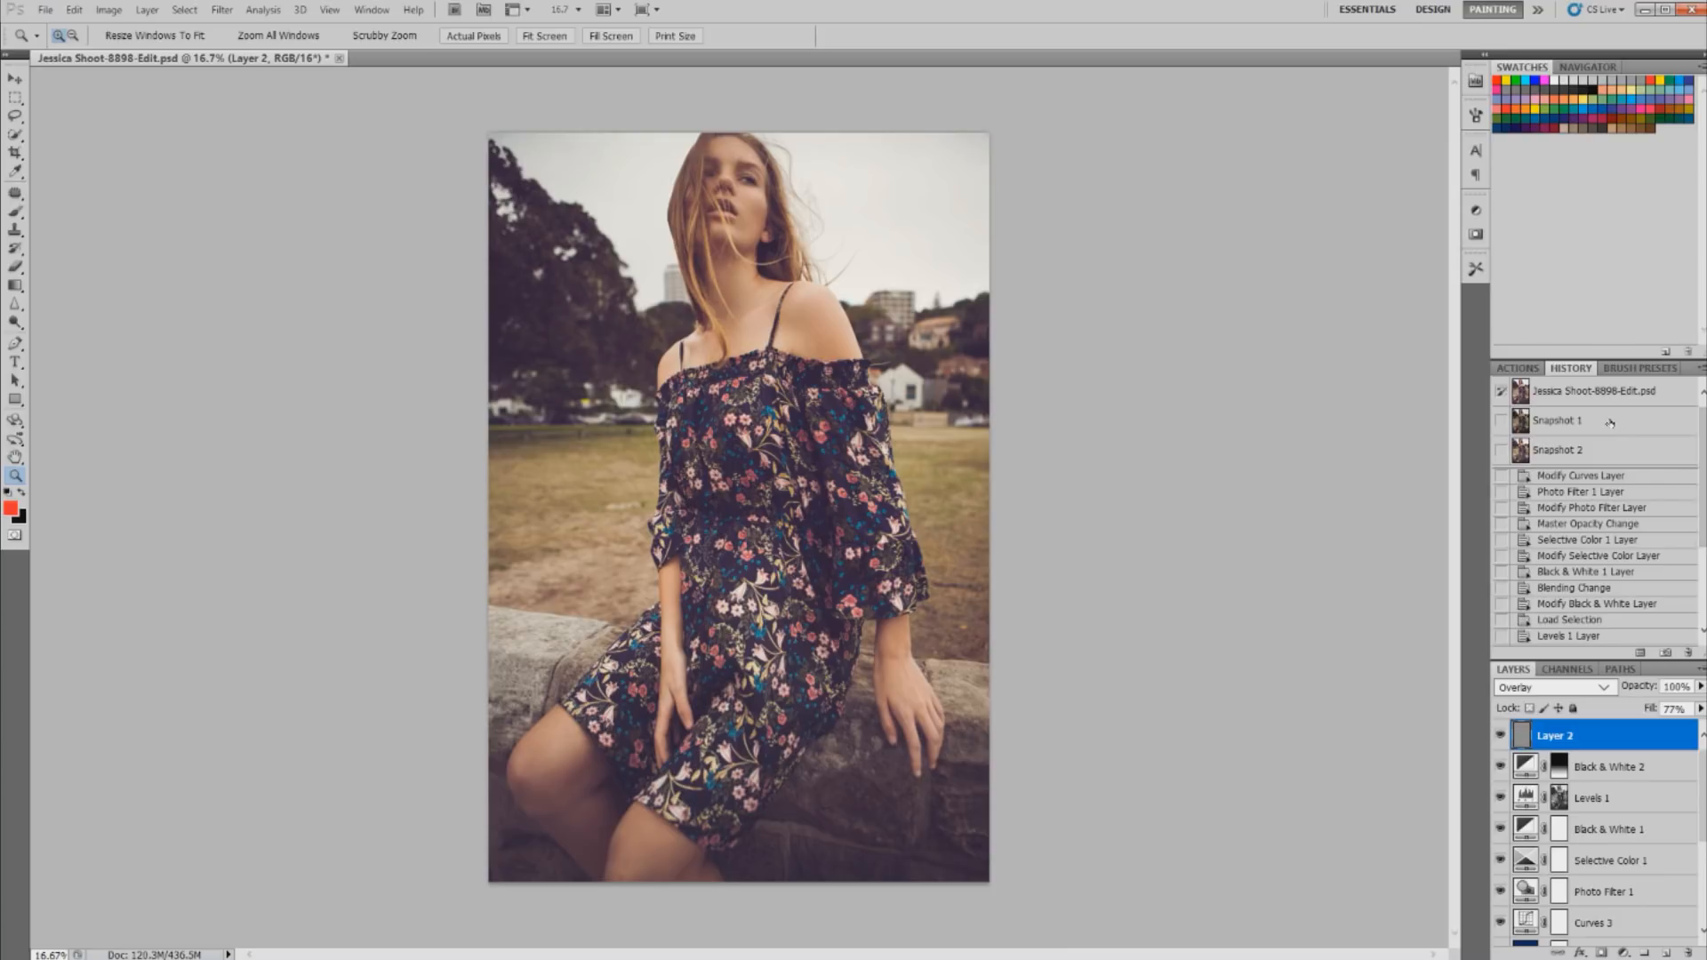
left_click(1610, 424)
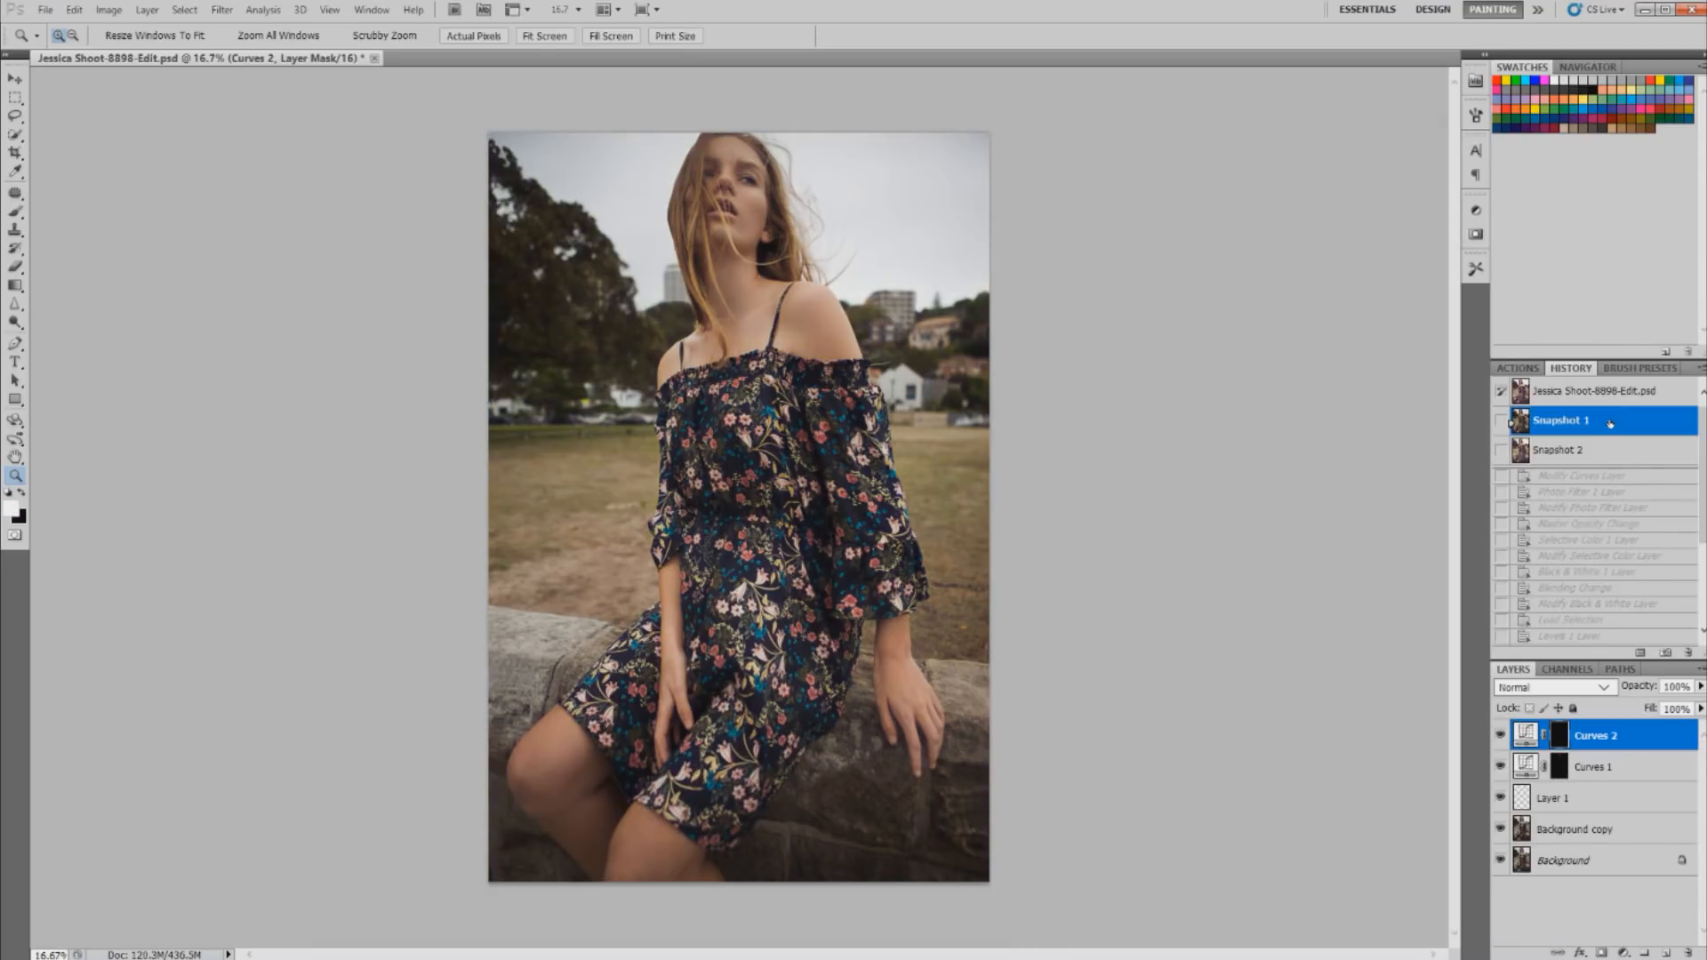
left_click(1566, 453)
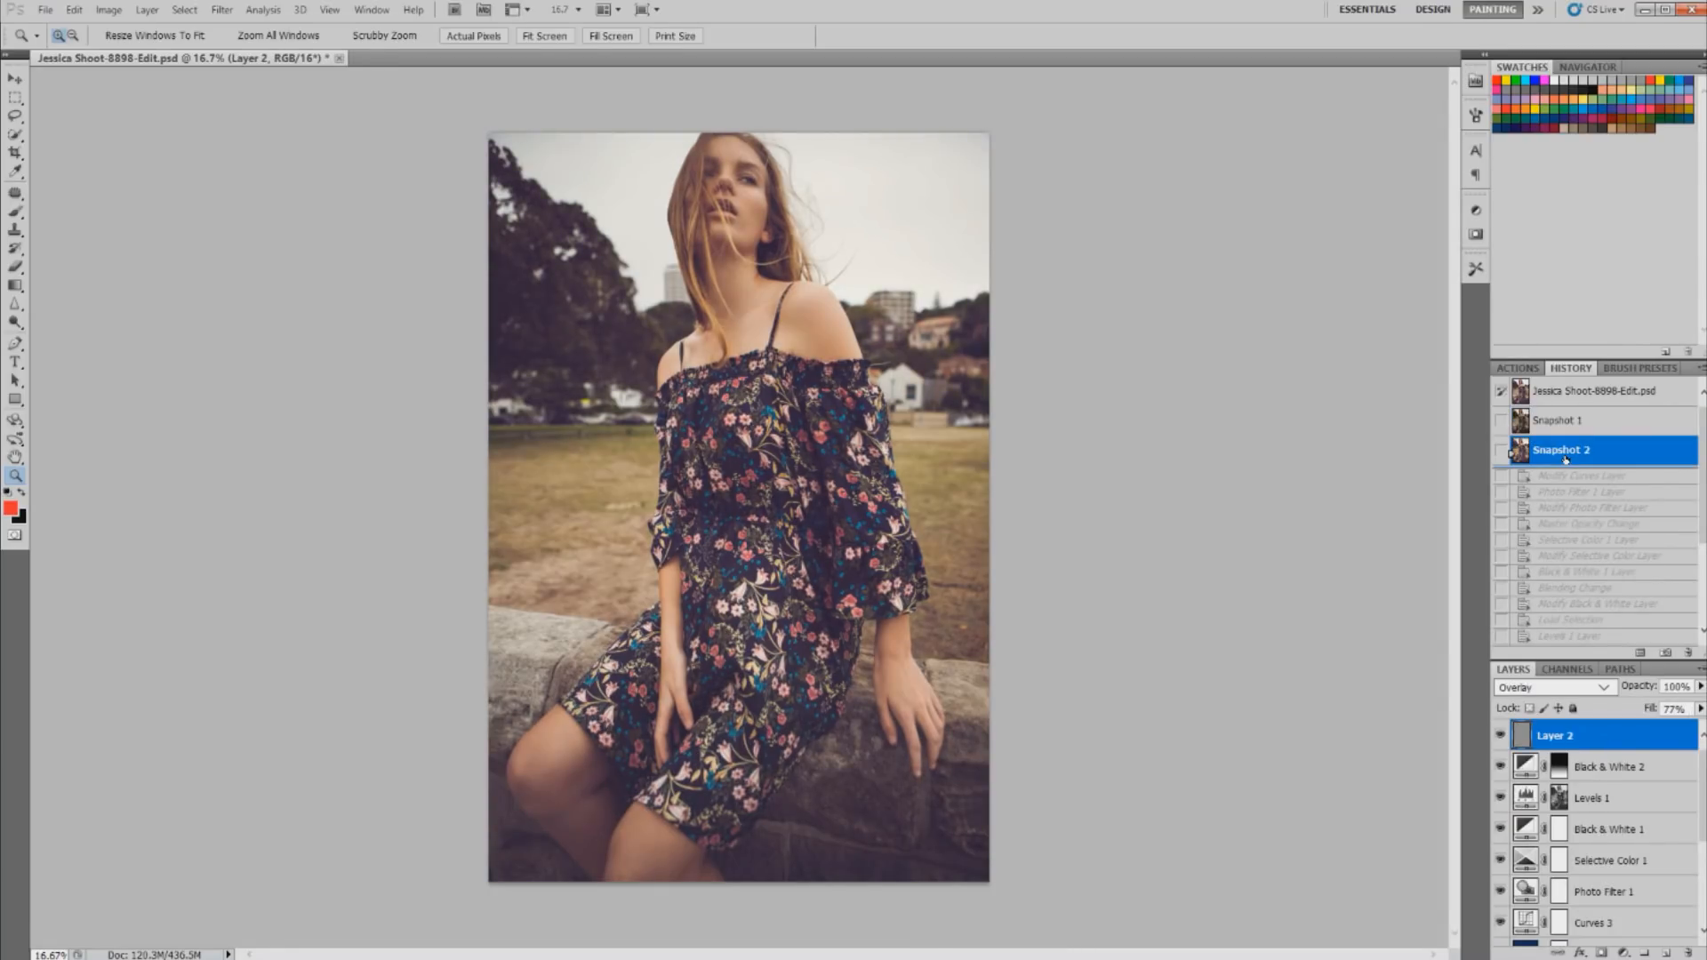